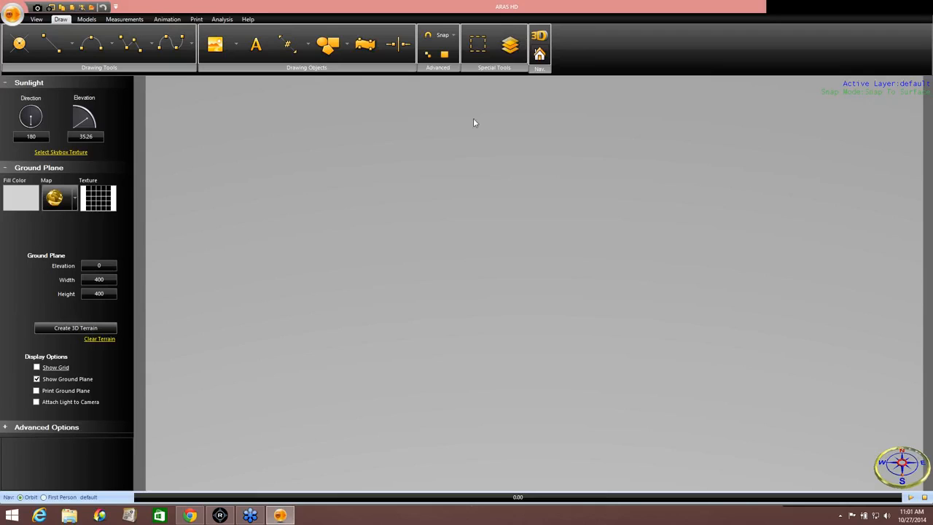
Step: Import the ArasExponentData.csv measurement log as Aras 360 Csv data
{"action": "left_click", "coordinate": [124, 19]}
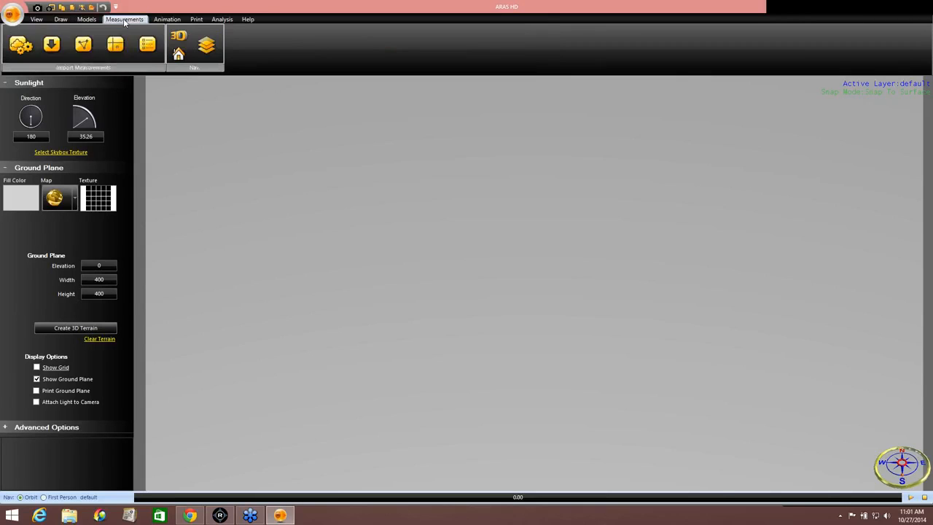
{"action": "left_click", "coordinate": [51, 46]}
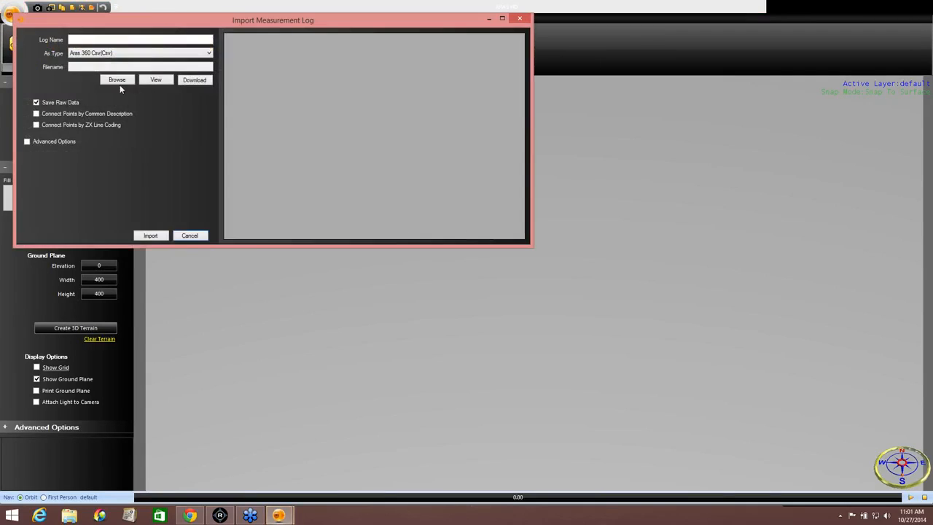
{"action": "left_click", "coordinate": [116, 80]}
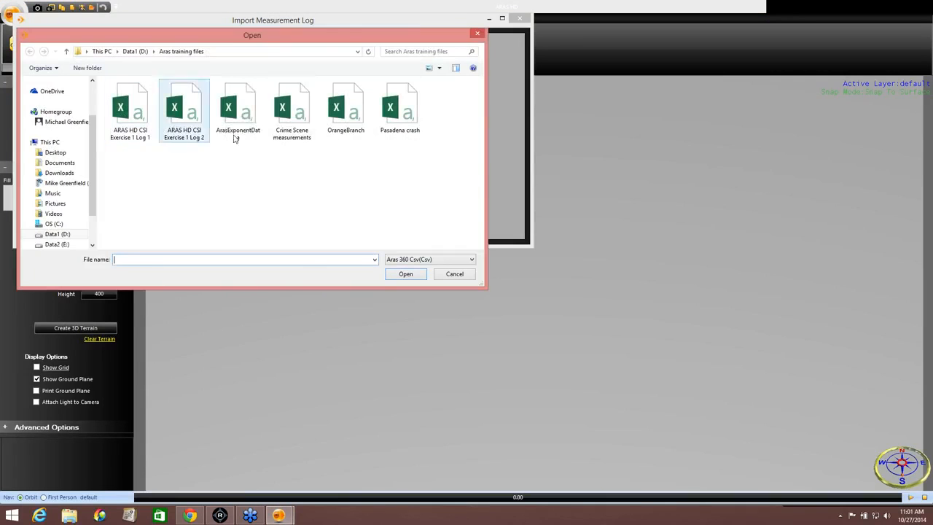
{"action": "left_click", "coordinate": [247, 124]}
{"action": "left_click", "coordinate": [406, 274]}
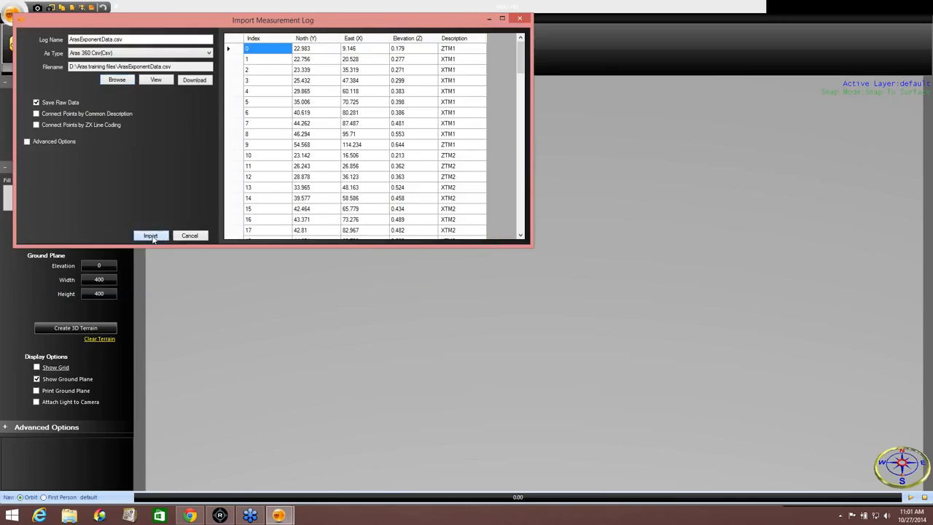
Step: Move the imported measurement log to about North -36, East 31 and set its point color to black
{"action": "scroll", "coordinate": [459, 299], "scroll_direction": "up", "scroll_amount": 1}
{"action": "scroll", "coordinate": [459, 299], "scroll_direction": "down", "scroll_amount": 4}
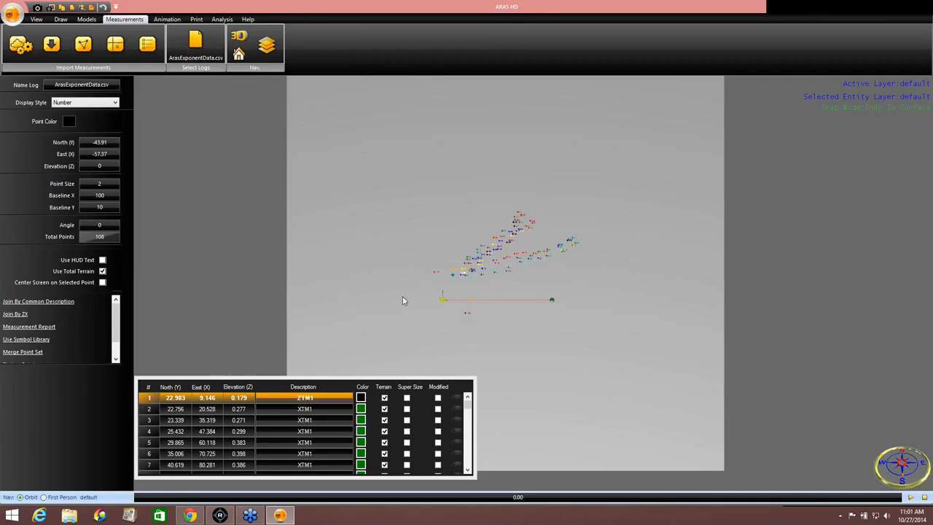
{"action": "middle_click_drag", "start_coordinate": [443, 301], "coordinate": [538, 291]}
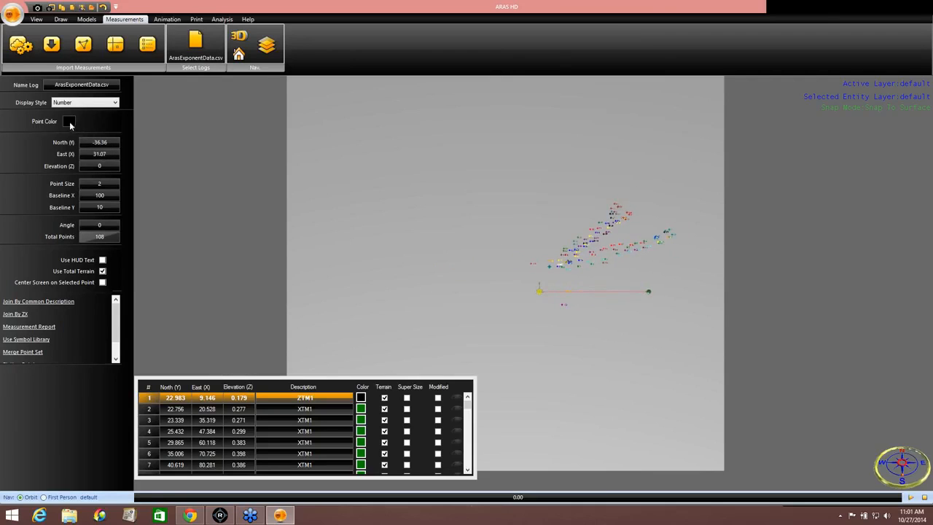
{"action": "left_click", "coordinate": [69, 122]}
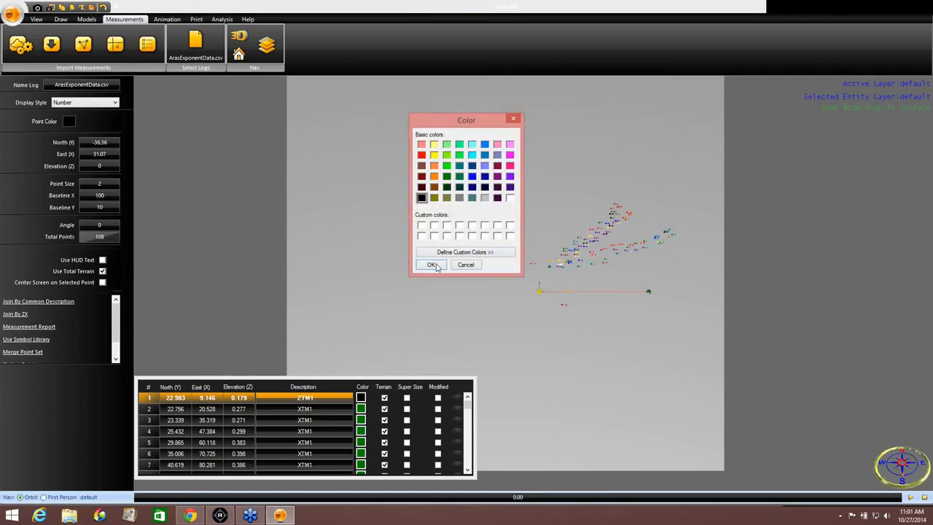
{"action": "left_click", "coordinate": [432, 265]}
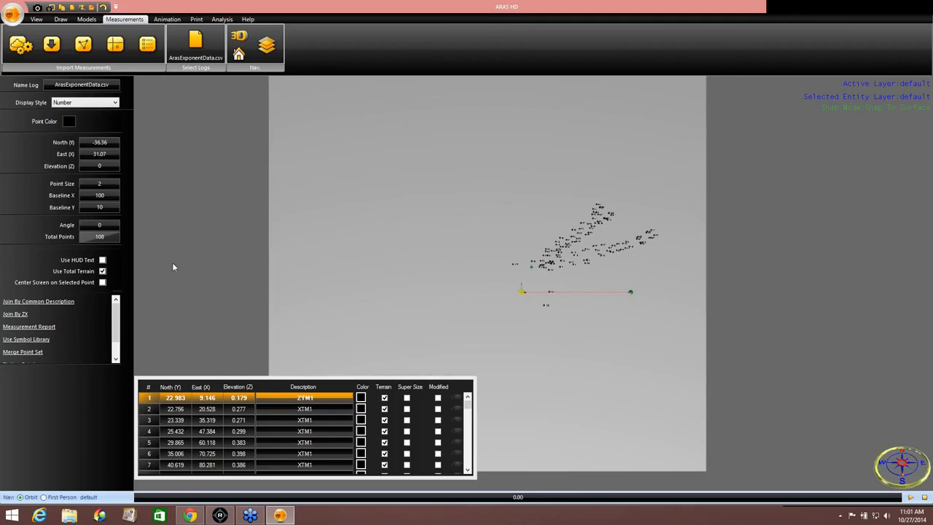
Step: Join the log's points by ZX line coding and check individual curves in the upper group of marks
{"action": "left_click", "coordinate": [16, 314]}
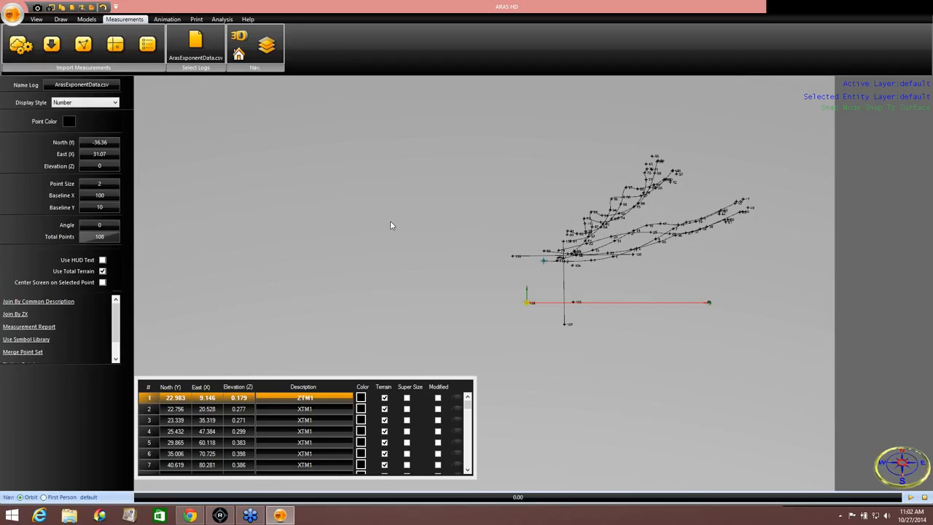
{"action": "left_click", "coordinate": [410, 252]}
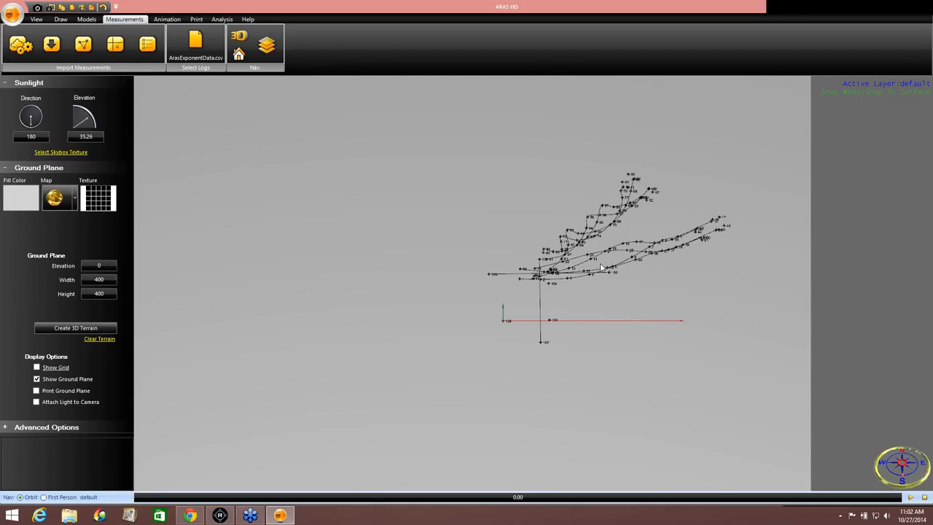
{"action": "left_click", "coordinate": [600, 219]}
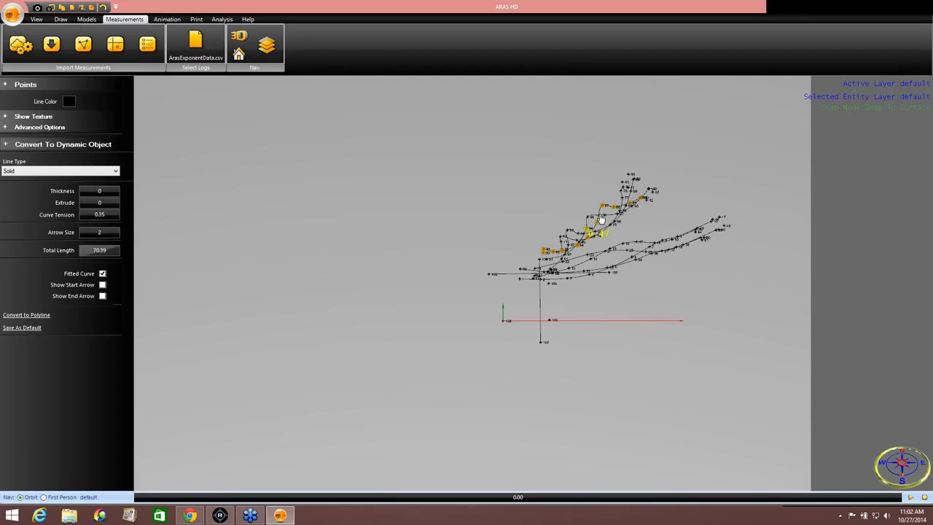
{"action": "left_click", "coordinate": [616, 226]}
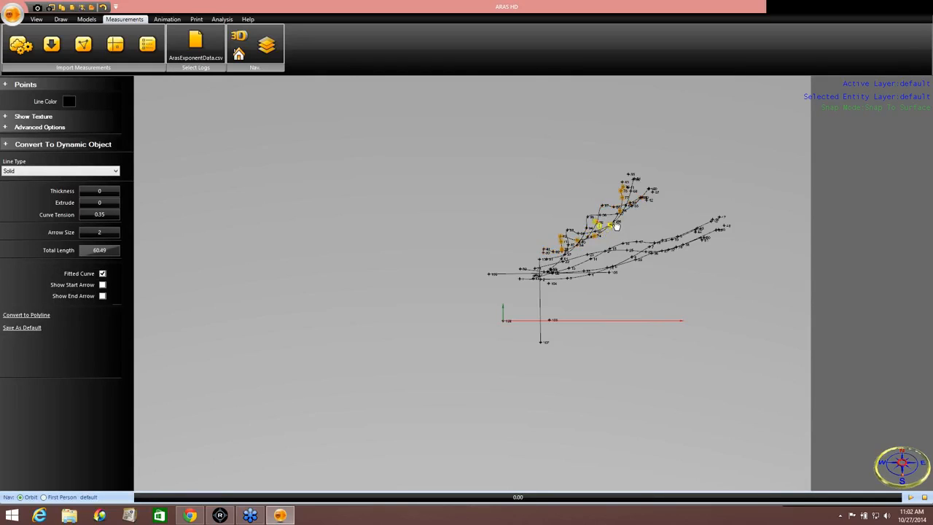
{"action": "left_click", "coordinate": [603, 219]}
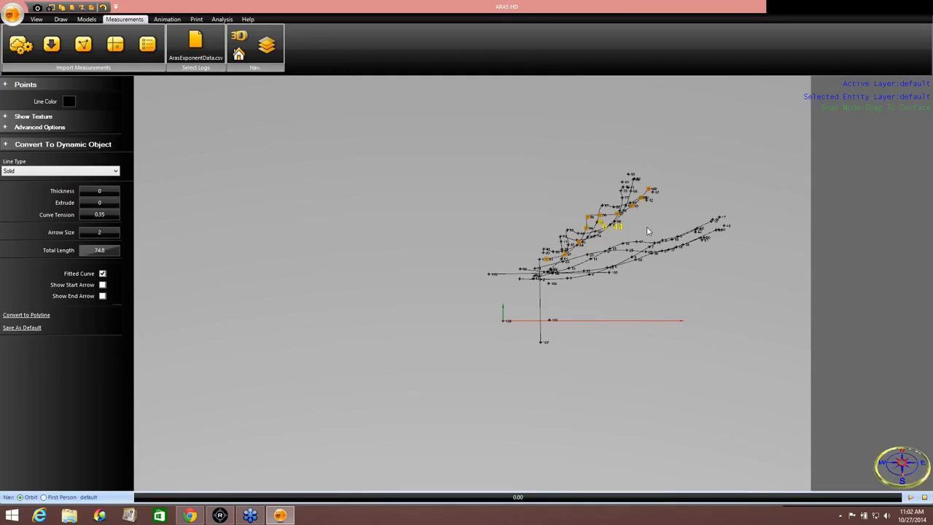
{"action": "left_click", "coordinate": [569, 185]}
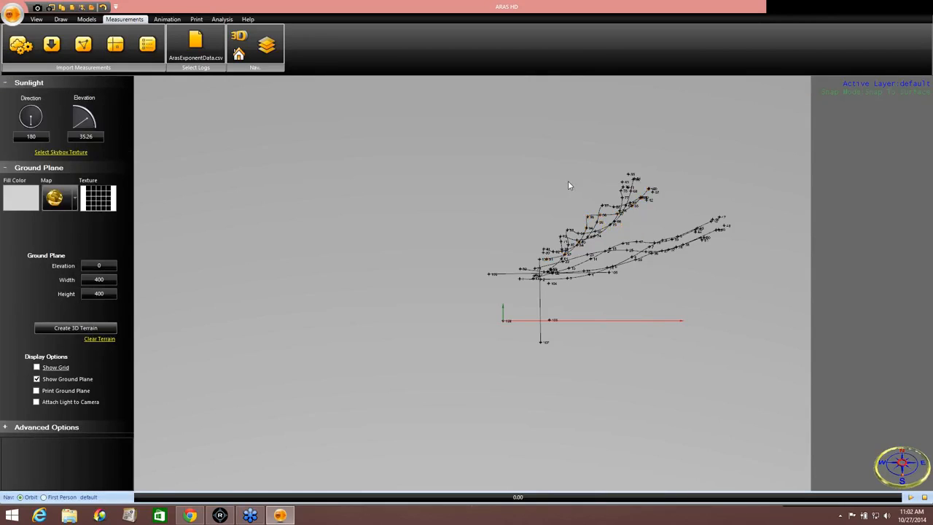
Step: Select all the measured points and joined curves and move them to a new layer named Evidence
{"action": "left_click", "coordinate": [60, 19]}
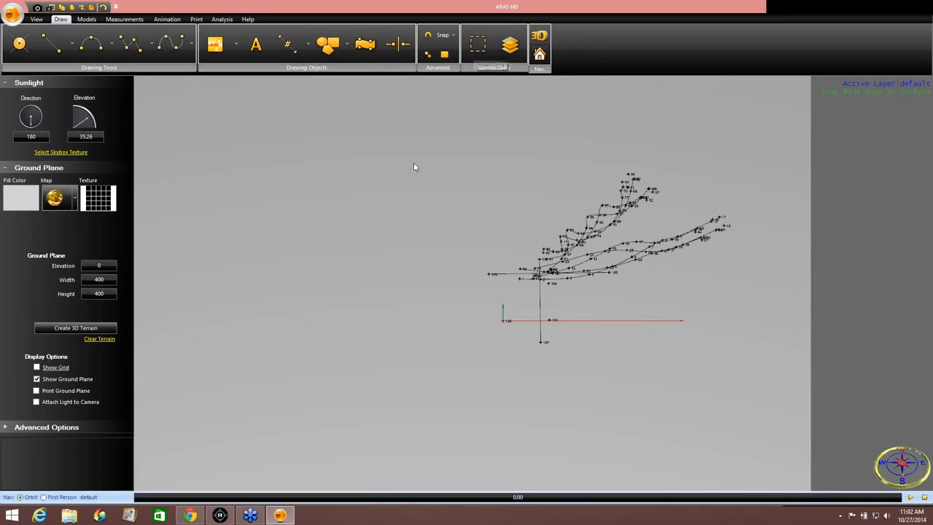
{"action": "mouse_move", "coordinate": [402, 137]}
{"action": "left_mouse_down"}
{"action": "mouse_move", "coordinate": [555, 353]}
{"action": "mouse_move", "coordinate": [707, 389]}
{"action": "mouse_move", "coordinate": [772, 393]}
{"action": "left_mouse_up"}
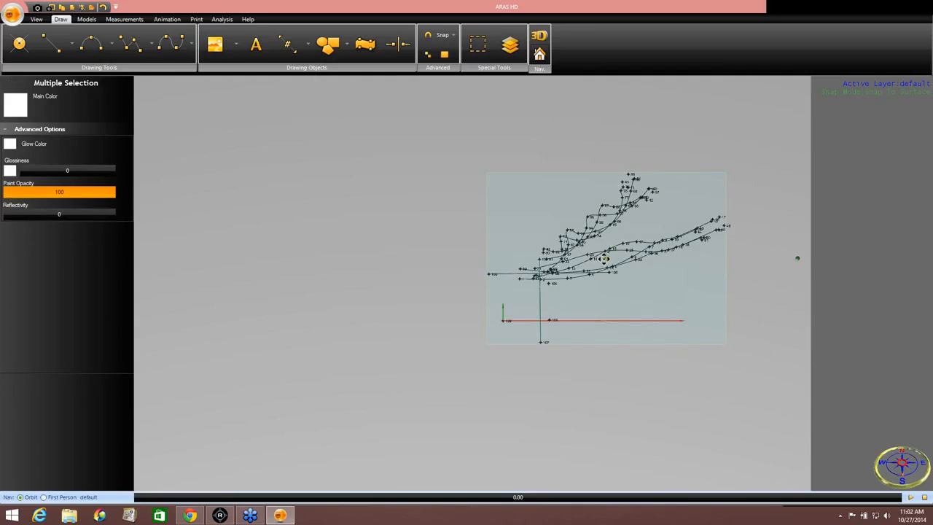
{"action": "right_click", "coordinate": [604, 258]}
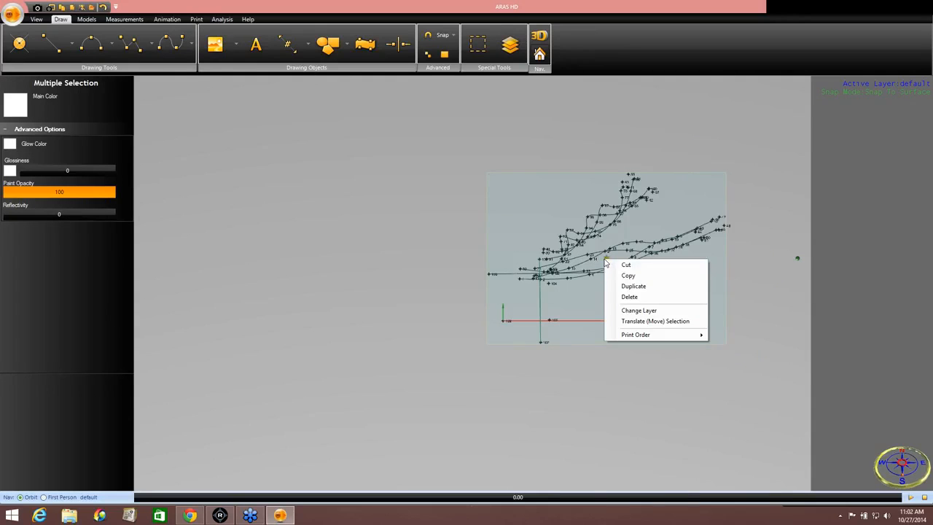
{"action": "left_click", "coordinate": [634, 310]}
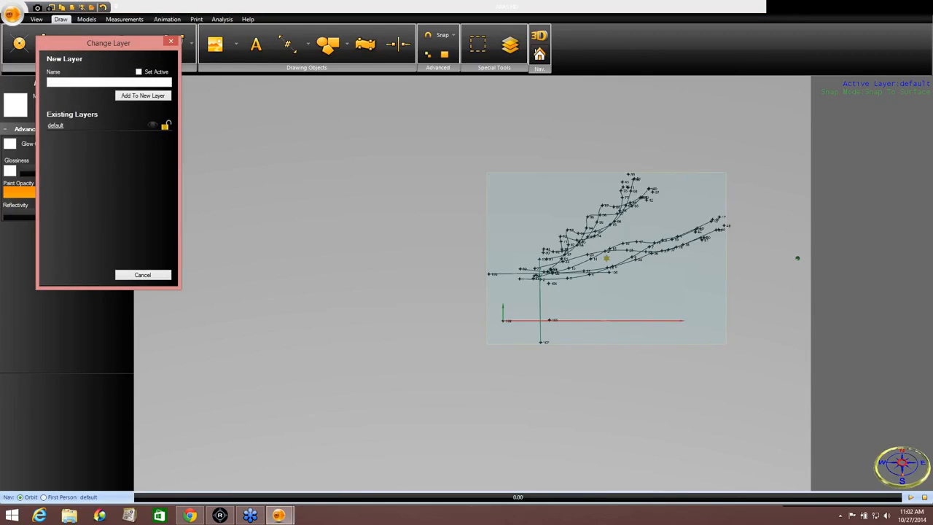
{"action": "type", "text": "Evidence"}
{"action": "left_click", "coordinate": [140, 96]}
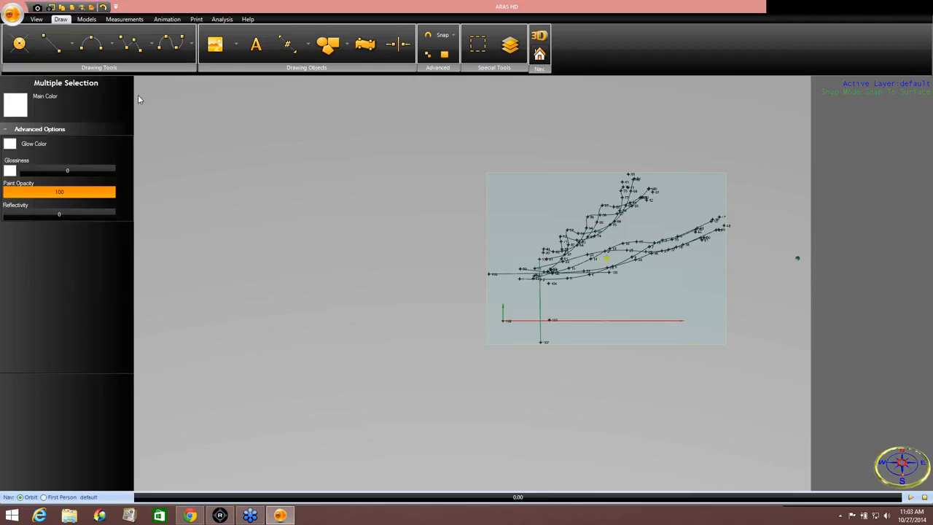
Step: Lock the Evidence layer
{"action": "left_click", "coordinate": [510, 48]}
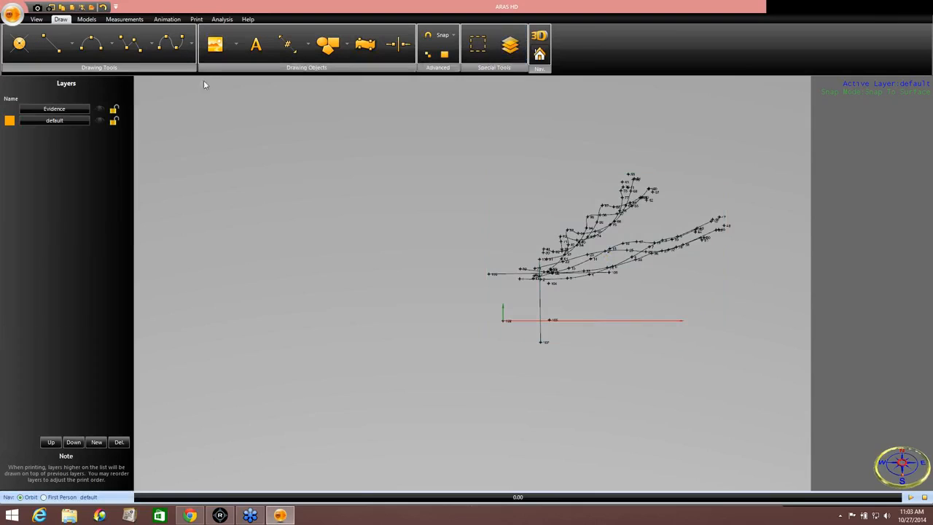
{"action": "left_click", "coordinate": [113, 110]}
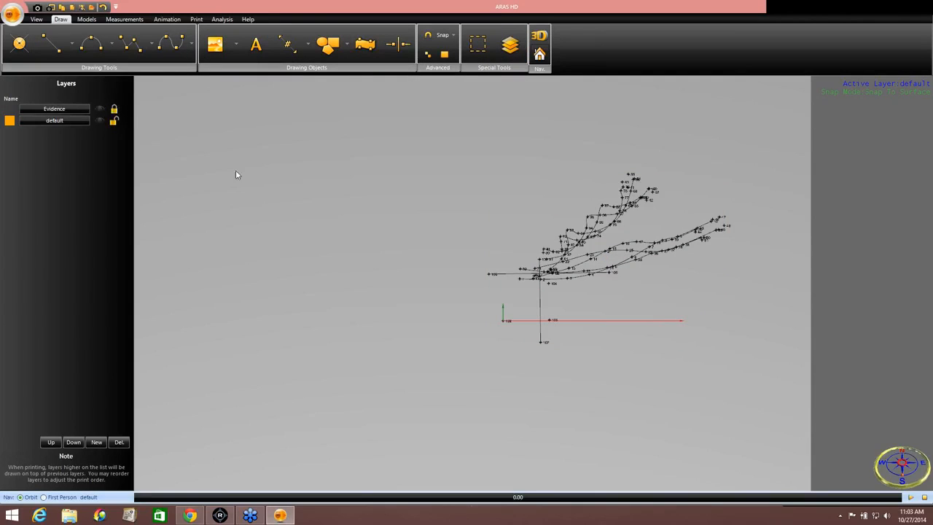
{"action": "left_click", "coordinate": [366, 252]}
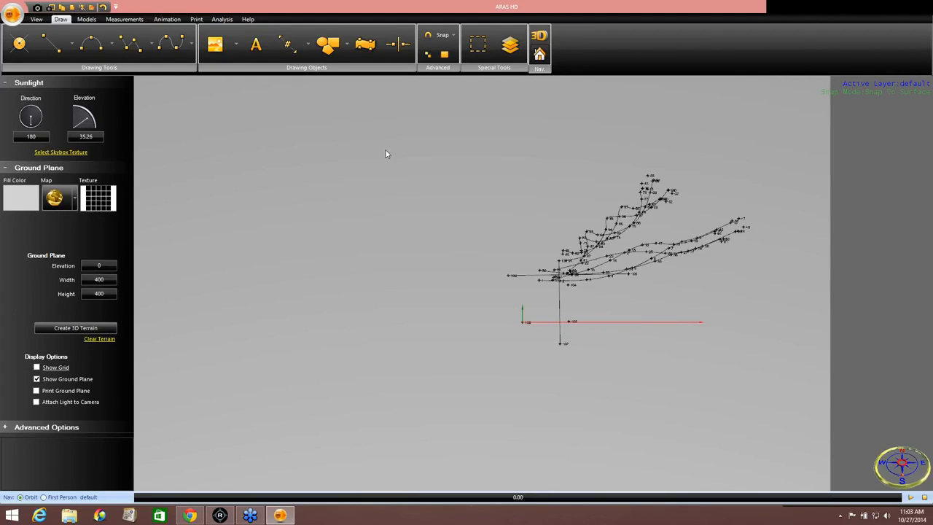
Step: Add a Basic linear momentum analysis and move its diagram farther west, clear of the measured marks
{"action": "left_click", "coordinate": [223, 20]}
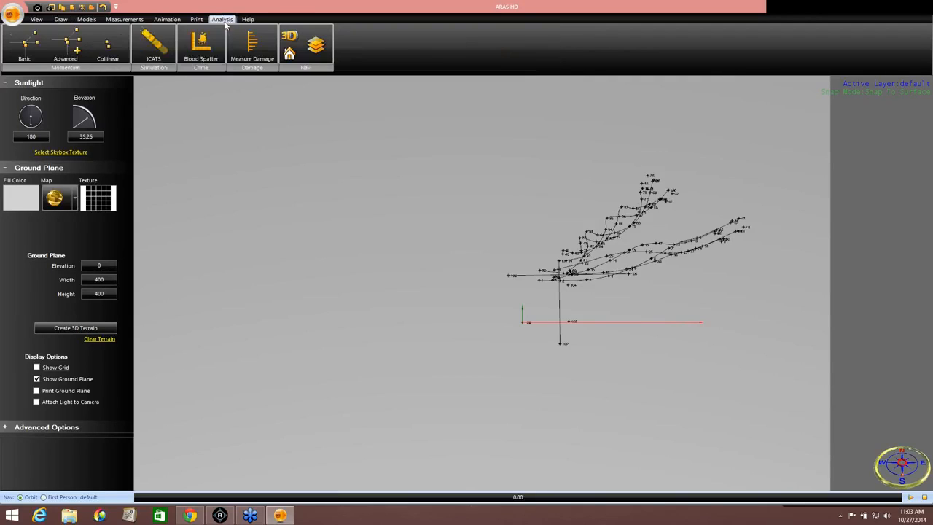
{"action": "left_click", "coordinate": [28, 48]}
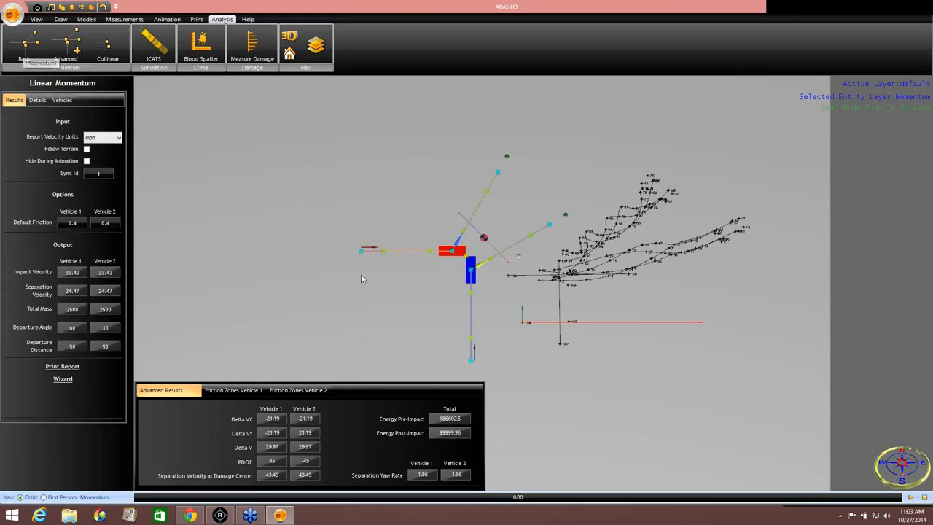
{"action": "left_click_drag", "start_coordinate": [462, 257], "coordinate": [377, 251]}
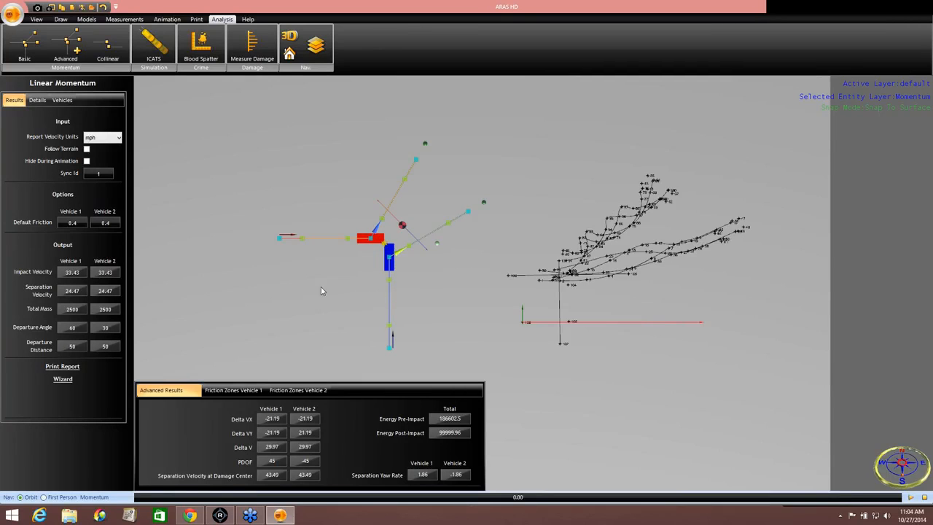
{"action": "middle_click_drag", "start_coordinate": [323, 285], "coordinate": [352, 270]}
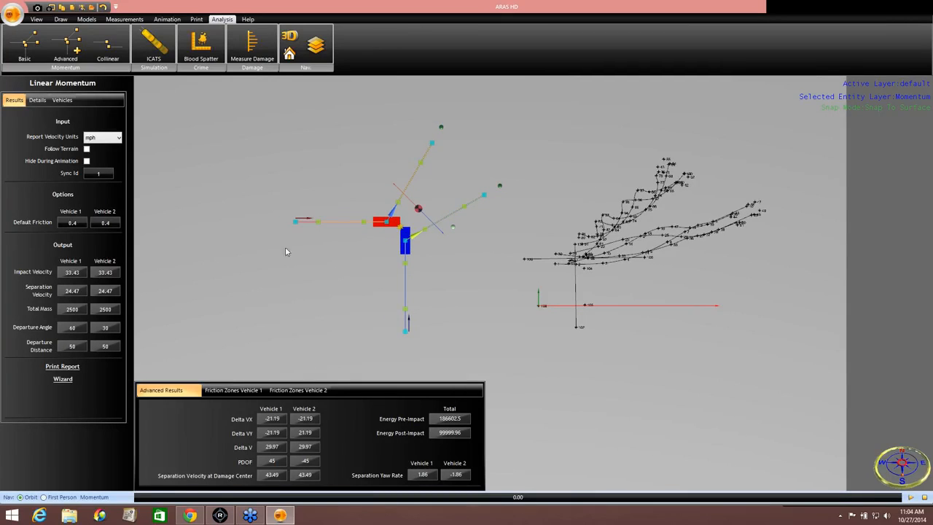
Step: Assign the 1994 Chevrolet Caprice Classic 4DR Sedan Base from the vehicle database to Vehicle 1 of the momentum analysis
{"action": "left_click", "coordinate": [63, 101]}
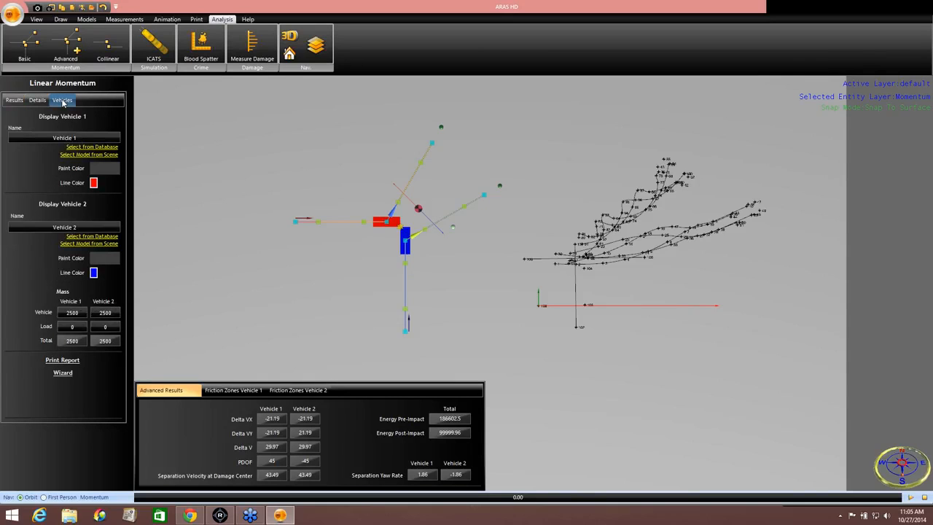
{"action": "left_click", "coordinate": [85, 148]}
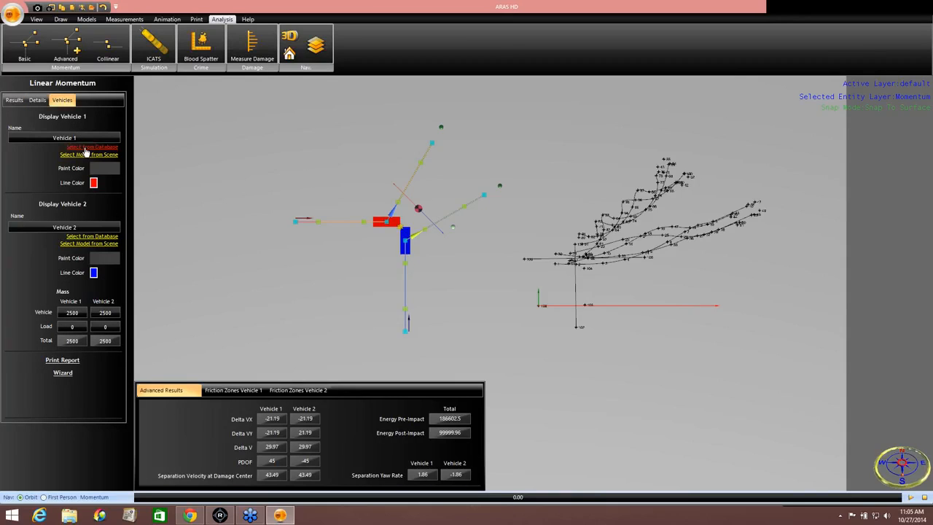
{"action": "left_click", "coordinate": [132, 98]}
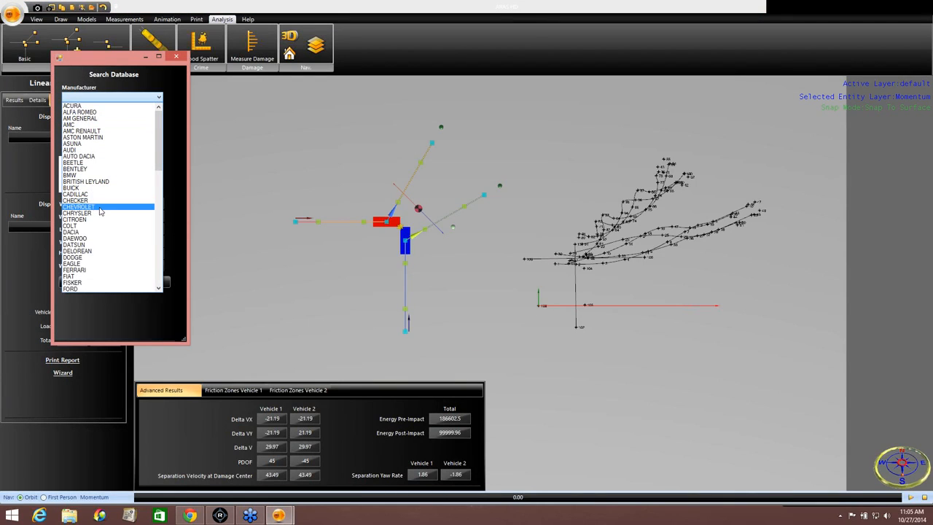
{"action": "left_click", "coordinate": [99, 208]}
{"action": "left_click", "coordinate": [118, 118]}
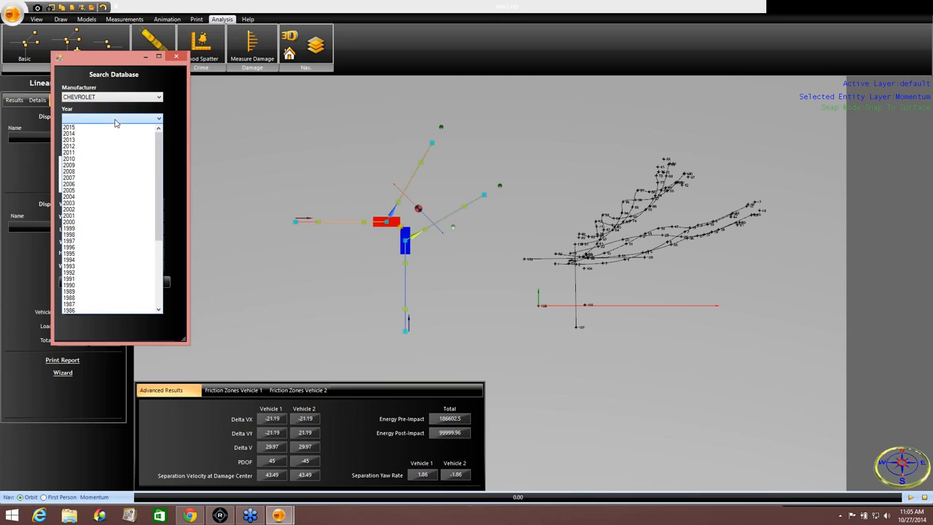
{"action": "left_click", "coordinate": [104, 260]}
{"action": "left_click", "coordinate": [107, 140]}
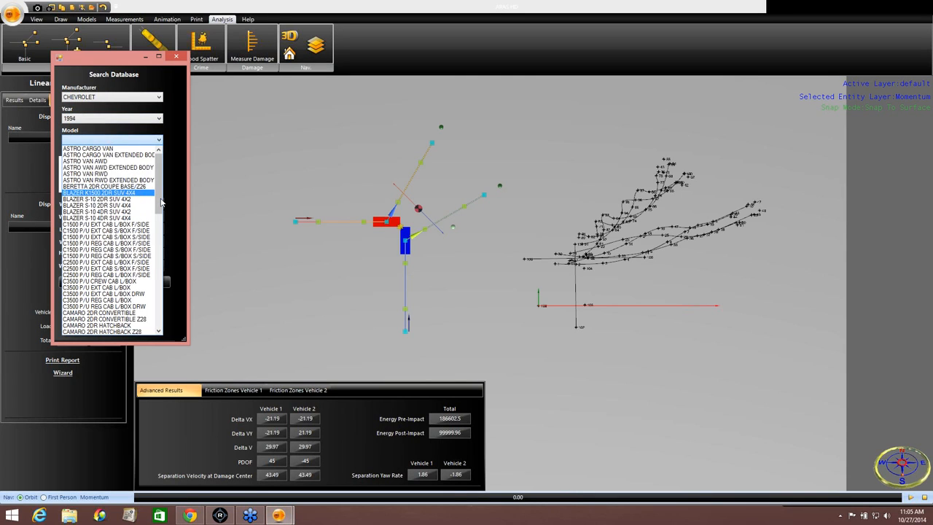
{"action": "scroll", "coordinate": [161, 211], "scroll_direction": "down", "scroll_amount": 1}
{"action": "scroll", "coordinate": [161, 210], "scroll_direction": "down", "scroll_amount": 5}
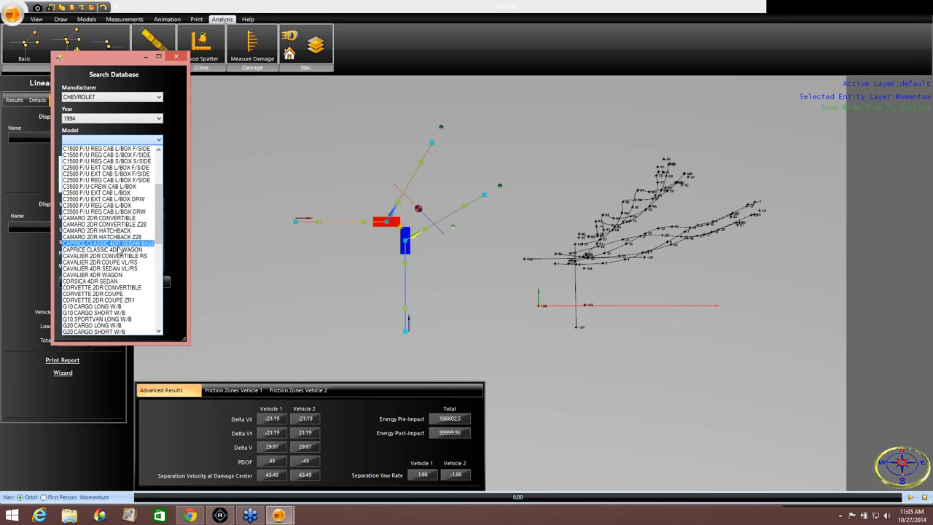
{"action": "left_click", "coordinate": [113, 244]}
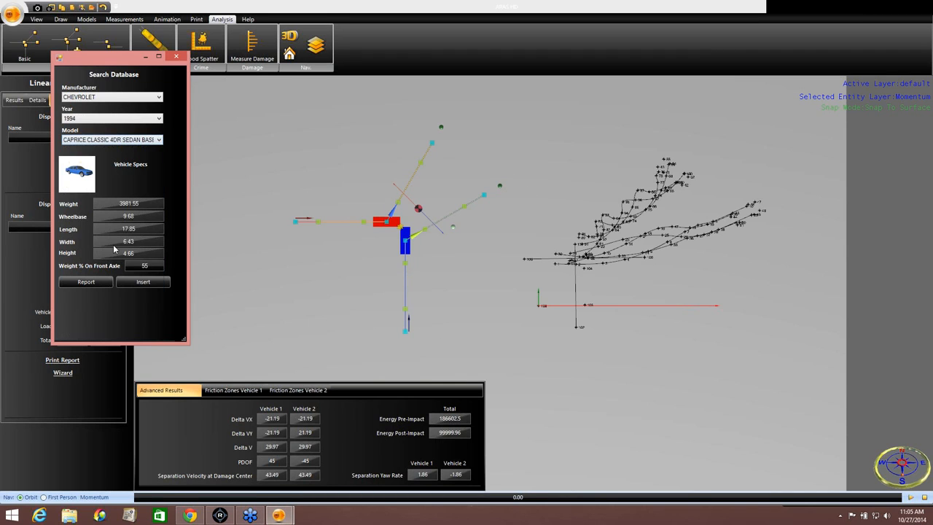
{"action": "left_click", "coordinate": [143, 282]}
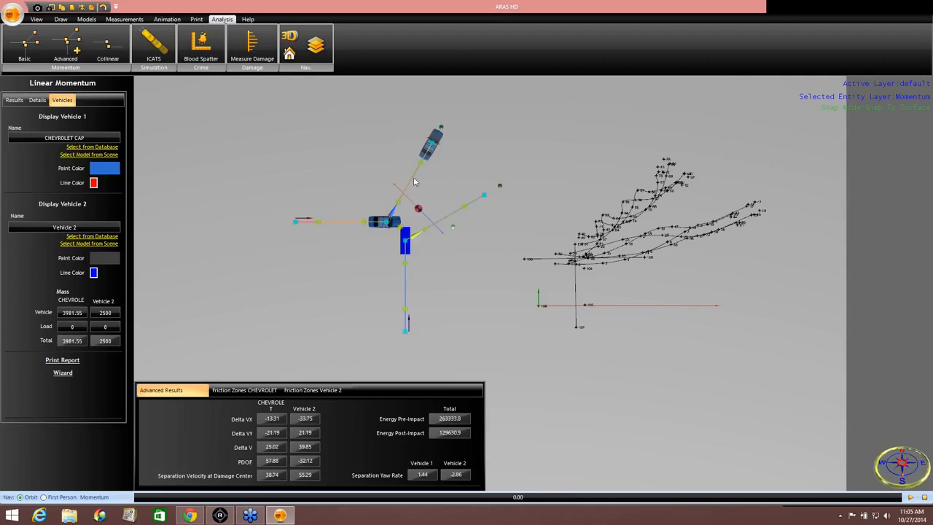
Step: Assign the 1994 Chevrolet Caprice Classic 4DR Sedan Base from the database to Vehicle 2 and set Vehicle 1's paint color to red
{"action": "left_click", "coordinate": [84, 238]}
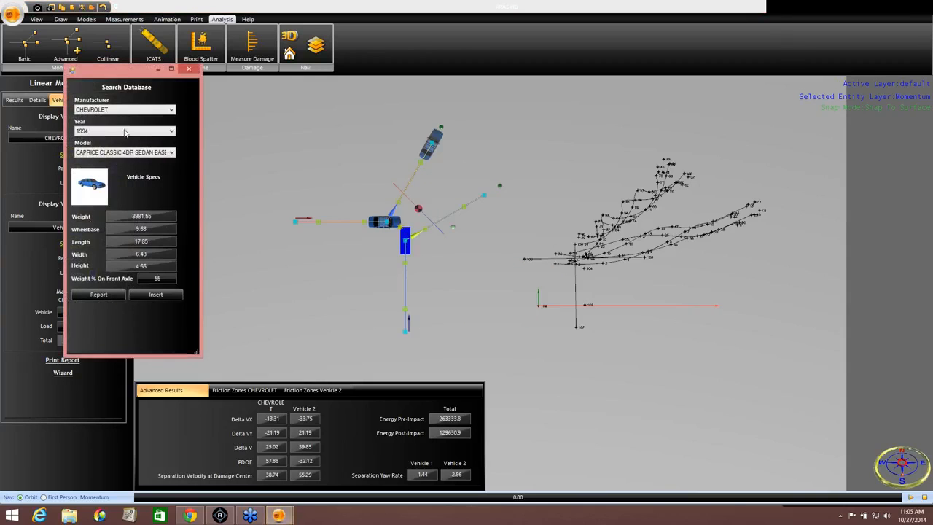
{"action": "left_click", "coordinate": [155, 294]}
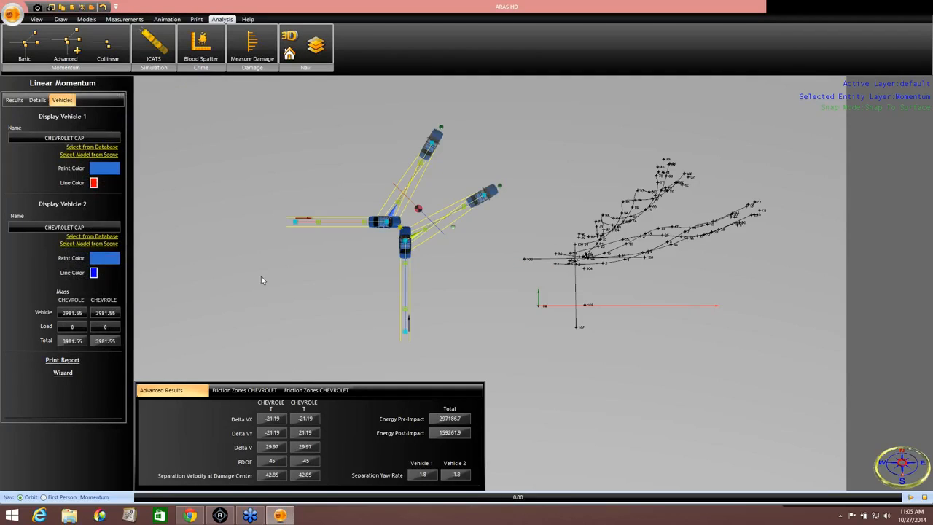
{"action": "left_click", "coordinate": [110, 170]}
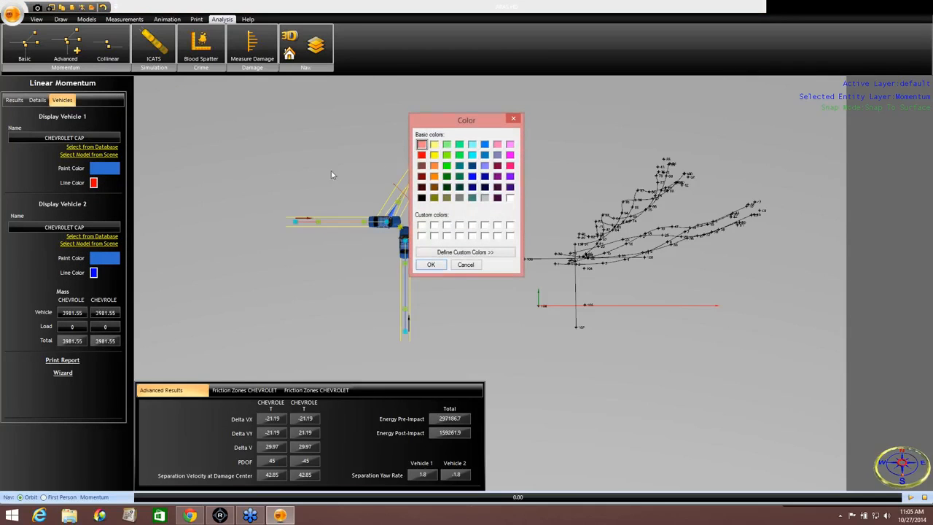
{"action": "left_click", "coordinate": [421, 155]}
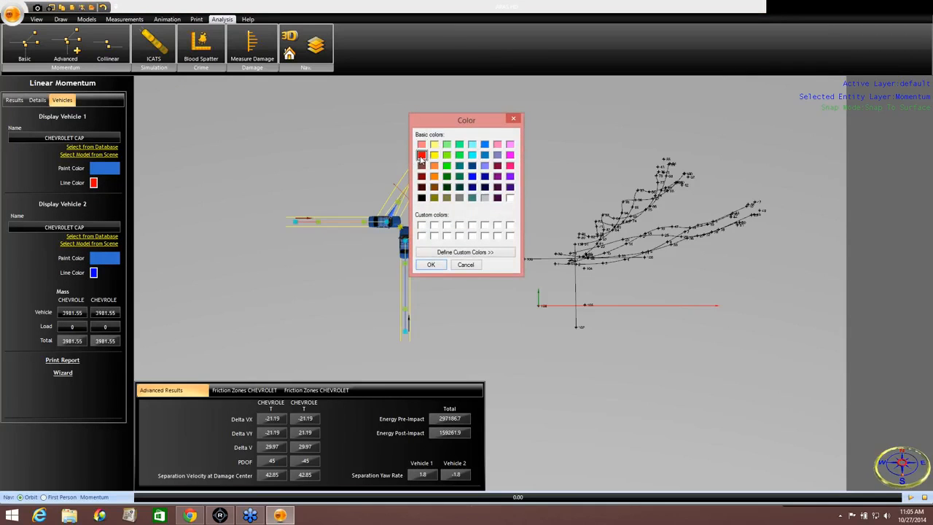
{"action": "left_click", "coordinate": [433, 264]}
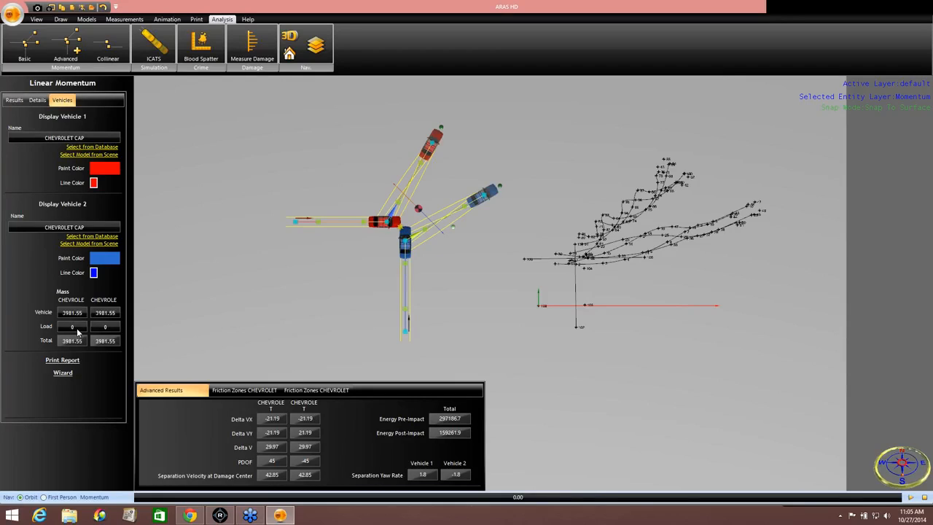
Step: Set the load mass to 339 for both vehicles
{"action": "left_click", "coordinate": [71, 326]}
{"action": "type", "text": "339"}
{"action": "key", "text": "Return"}
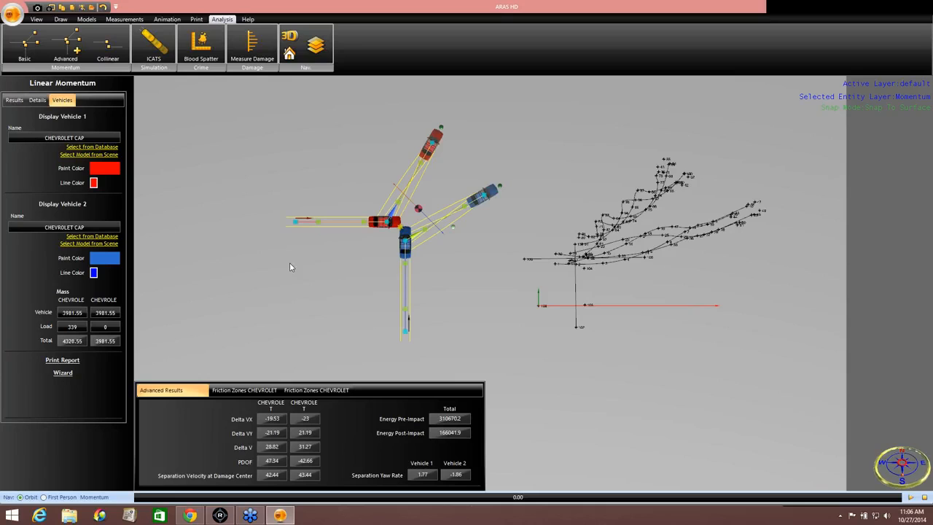
{"action": "left_click", "coordinate": [117, 326]}
{"action": "type", "text": "339"}
{"action": "key", "text": "Return"}
Step: Set the after-impact drag factor to 0.42 for both vehicles in the momentum details
{"action": "left_click", "coordinate": [36, 102]}
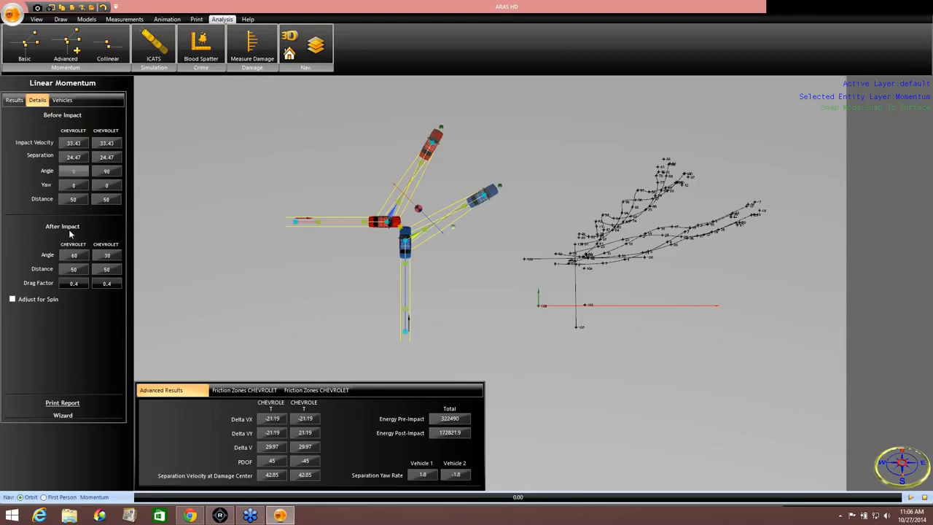
{"action": "left_click", "coordinate": [80, 286]}
{"action": "type", "text": ".42"}
{"action": "left_click", "coordinate": [105, 283]}
{"action": "type", "text": ".42"}
{"action": "key", "text": "Return"}
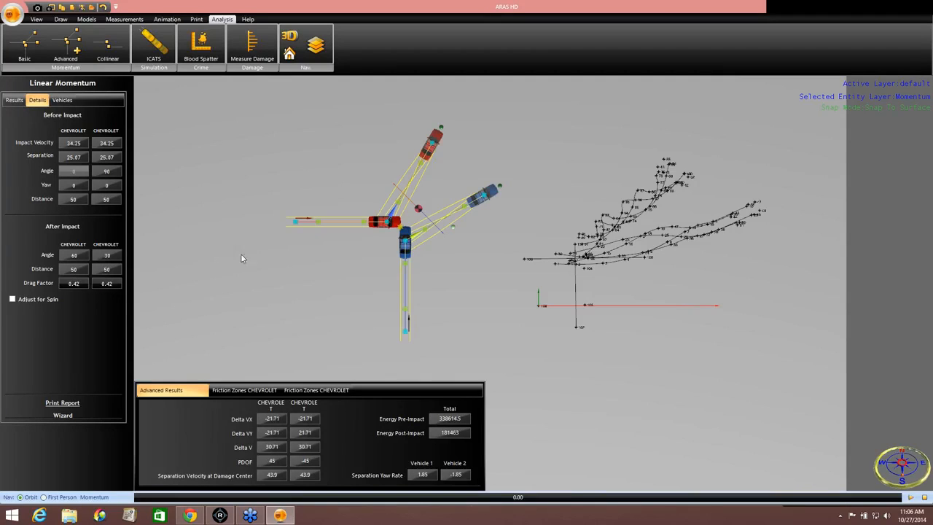
Step: Set the after-impact drag factor to 0.7 for both vehicles
{"action": "left_click", "coordinate": [73, 283]}
{"action": "type", "text": ".7"}
{"action": "left_click", "coordinate": [116, 284]}
{"action": "type", "text": ".7"}
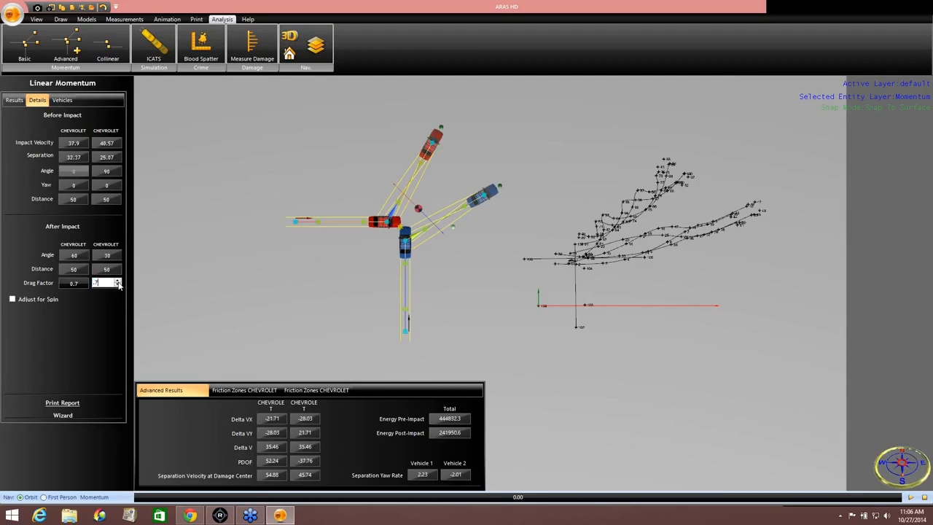
{"action": "key", "text": "Return"}
Step: Try Adjust for Spin with a change to the red car's final heading, and turn the option off again
{"action": "left_click", "coordinate": [11, 299]}
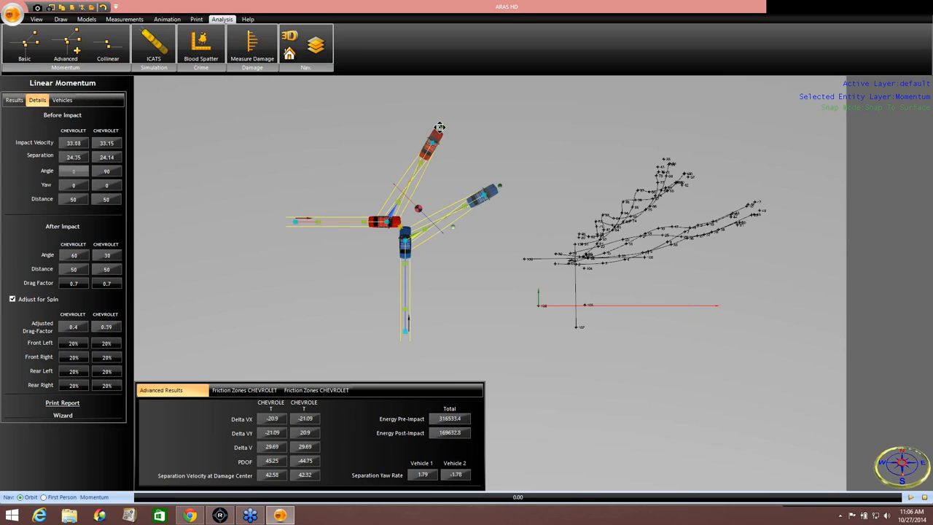
{"action": "left_click_drag", "start_coordinate": [440, 127], "coordinate": [456, 150]}
{"action": "left_click", "coordinate": [12, 299]}
Step: Return both vehicles' after-impact drag factors to 0.42
{"action": "left_click", "coordinate": [67, 287]}
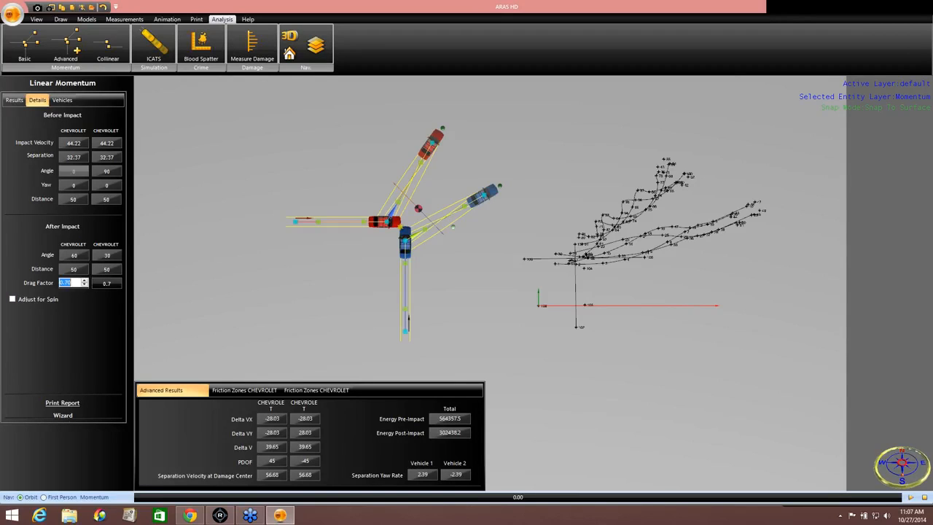
{"action": "type", "text": ".42"}
{"action": "left_click", "coordinate": [104, 284]}
{"action": "type", "text": ".4"}
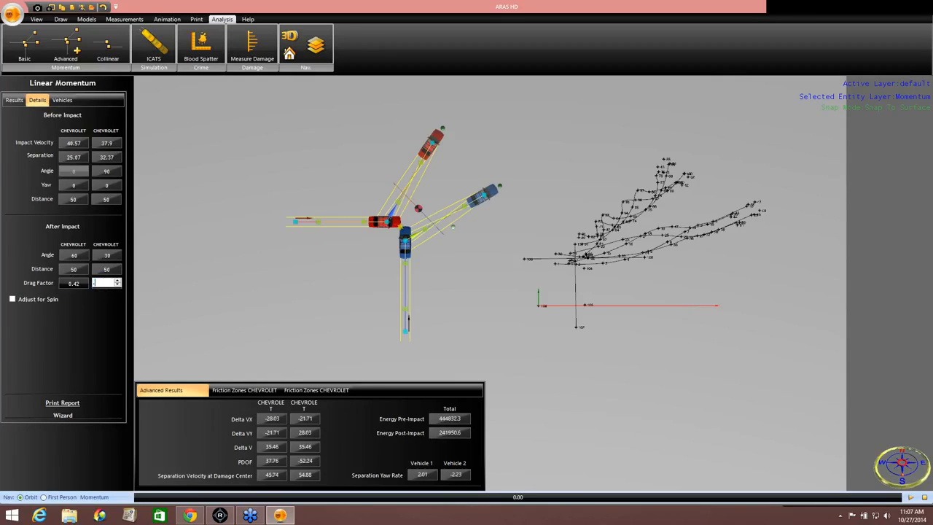
{"action": "type", "text": "2"}
{"action": "key", "text": "Return"}
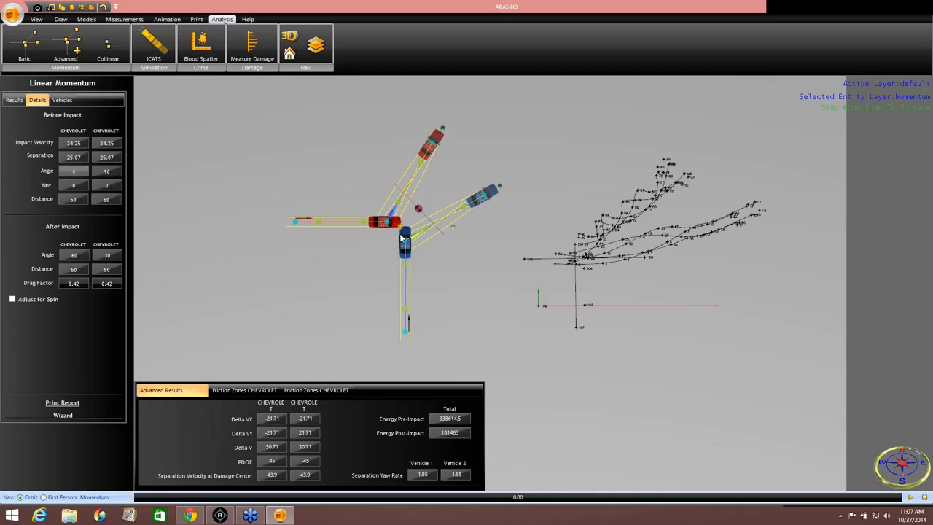
Step: Try the whole momentum diagram on the measured marks at the area of impact, and move it back west of them
{"action": "scroll", "coordinate": [399, 237], "scroll_direction": "up", "scroll_amount": 3}
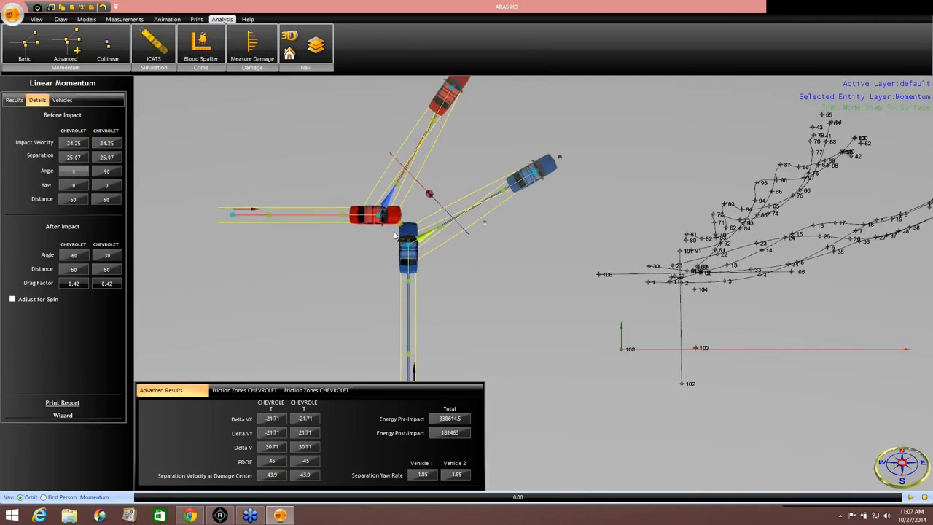
{"action": "scroll", "coordinate": [412, 220], "scroll_direction": "up", "scroll_amount": 1}
{"action": "left_click_drag", "start_coordinate": [413, 219], "coordinate": [672, 281]}
{"action": "middle_click_drag", "start_coordinate": [579, 309], "coordinate": [353, 257]}
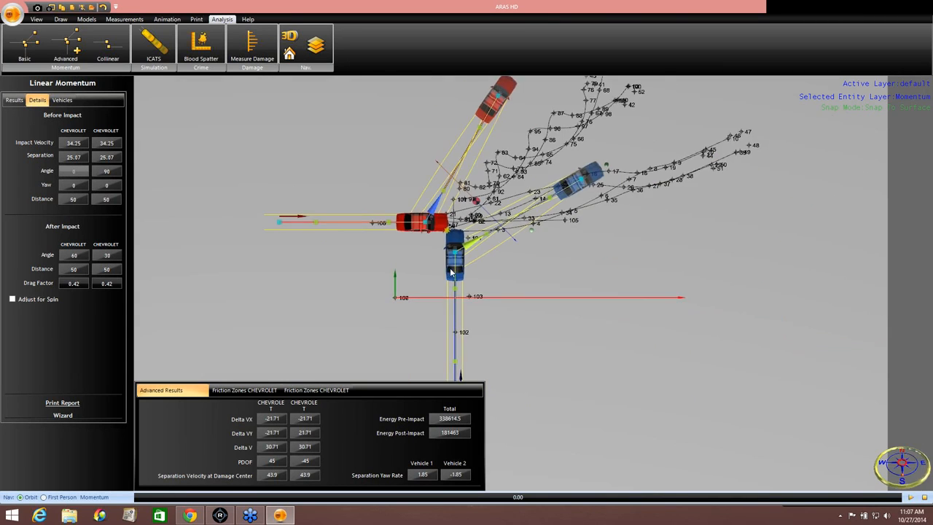
{"action": "left_click_drag", "start_coordinate": [442, 228], "coordinate": [262, 163]}
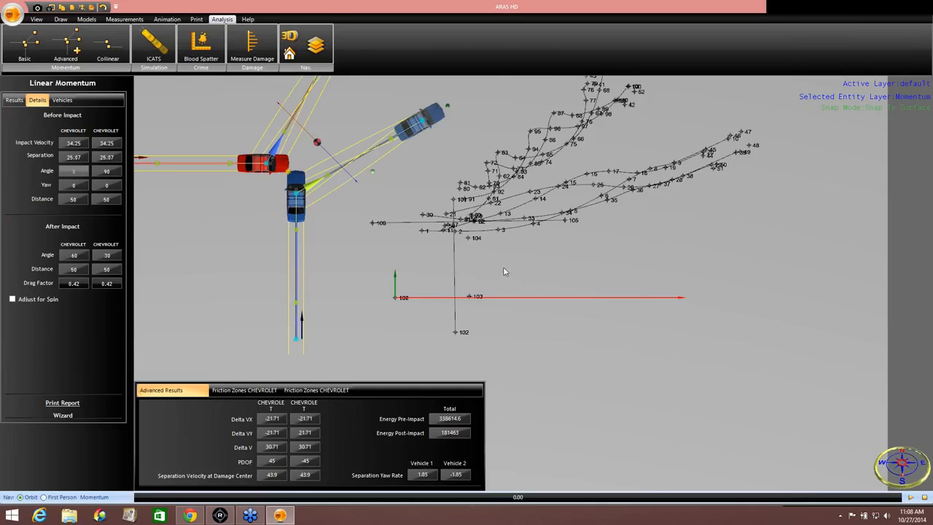
Step: Move the momentum diagram onto the area of impact, with the approach paths running along points 106 and 102
{"action": "middle_click_drag", "start_coordinate": [502, 273], "coordinate": [491, 338]}
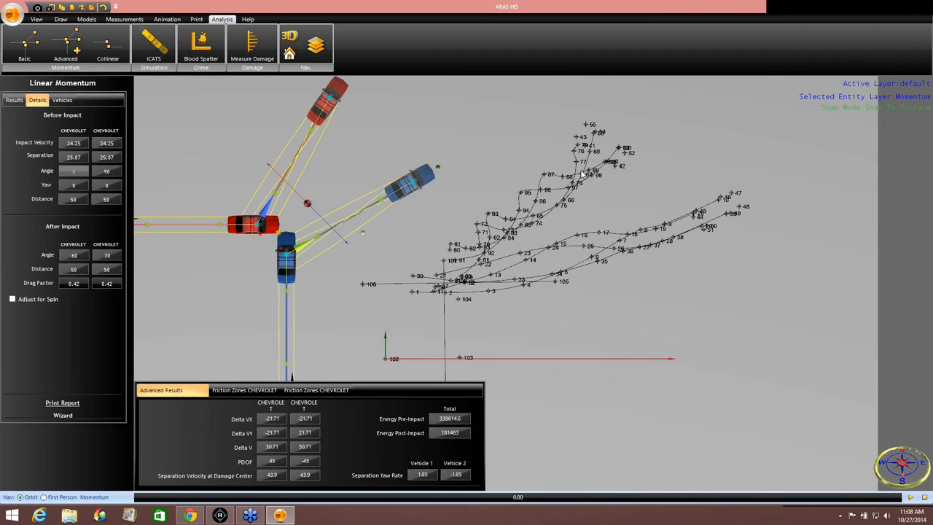
{"action": "middle_click_drag", "start_coordinate": [355, 282], "coordinate": [406, 219]}
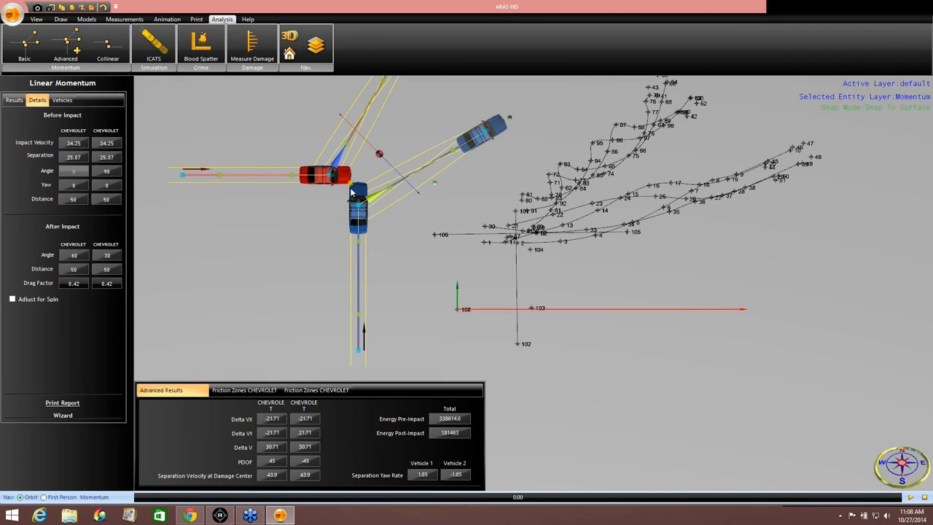
{"action": "left_click_drag", "start_coordinate": [399, 195], "coordinate": [508, 242]}
{"action": "scroll", "coordinate": [414, 237], "scroll_direction": "up", "scroll_amount": 5}
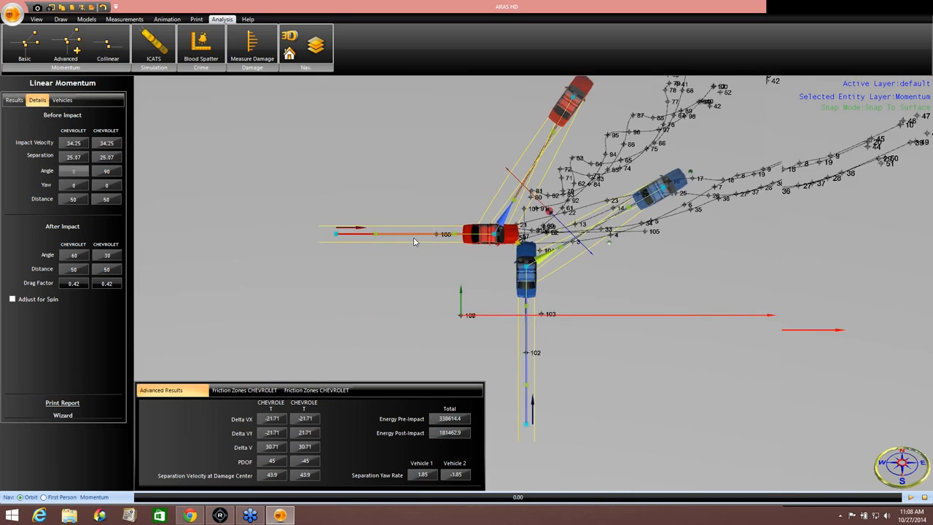
Step: Shift the blue car north so its side meets the red car's front at impact, and place the damage center at their contact
{"action": "scroll", "coordinate": [413, 237], "scroll_direction": "up", "scroll_amount": 2}
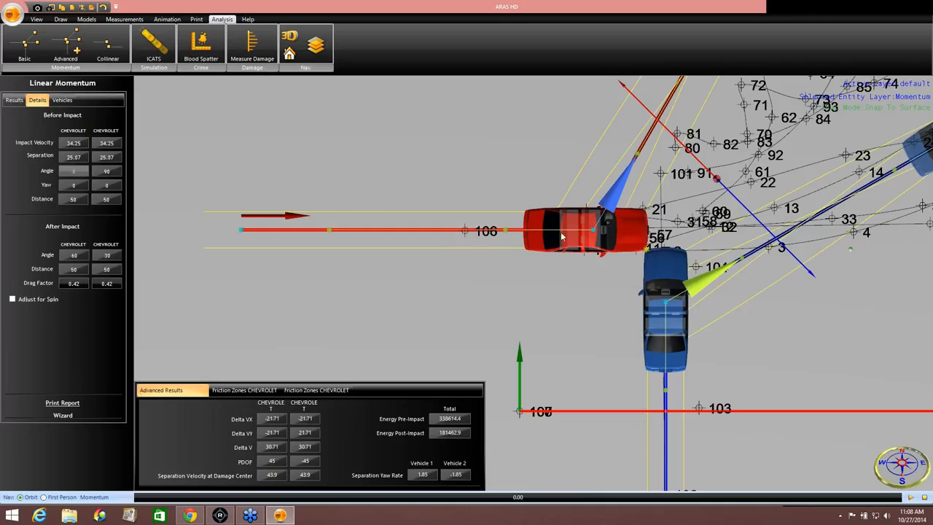
{"action": "middle_click_drag", "start_coordinate": [552, 302], "coordinate": [414, 201]}
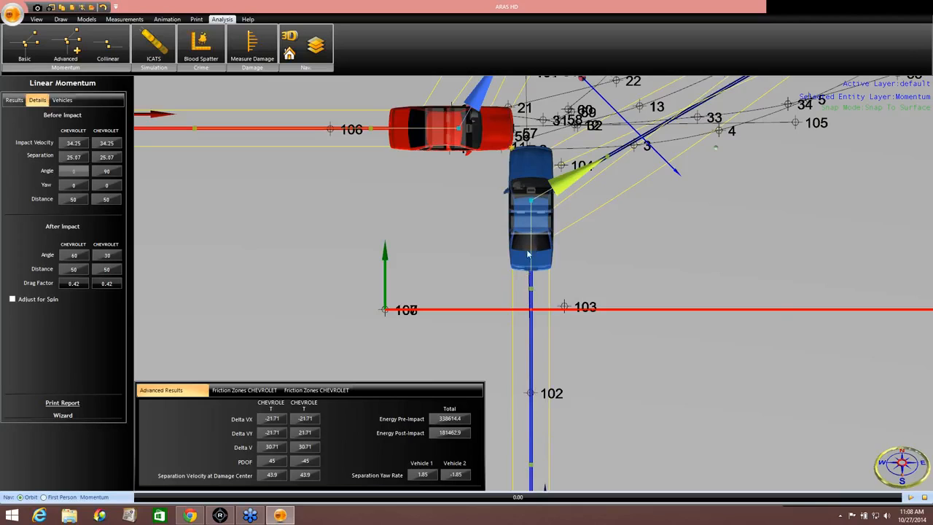
{"action": "middle_click_drag", "start_coordinate": [613, 242], "coordinate": [590, 316]}
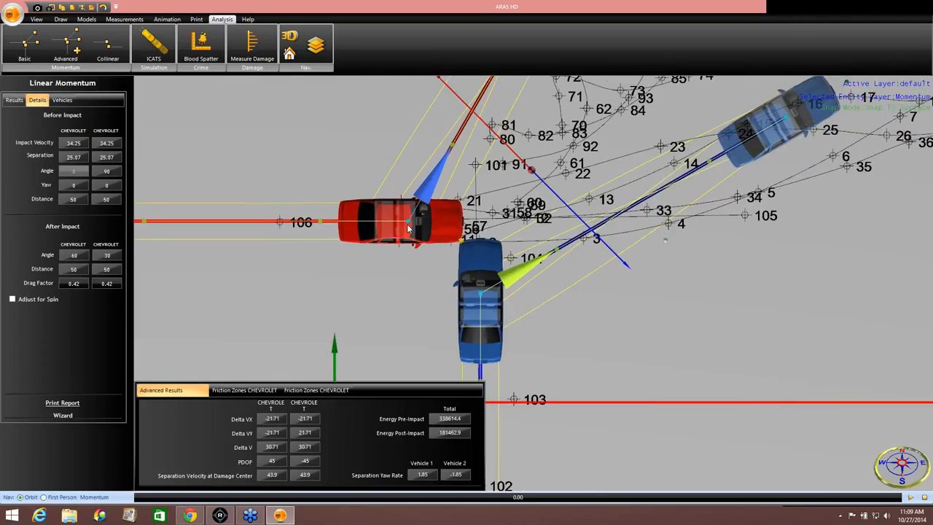
{"action": "left_click_drag", "start_coordinate": [408, 221], "coordinate": [405, 219]}
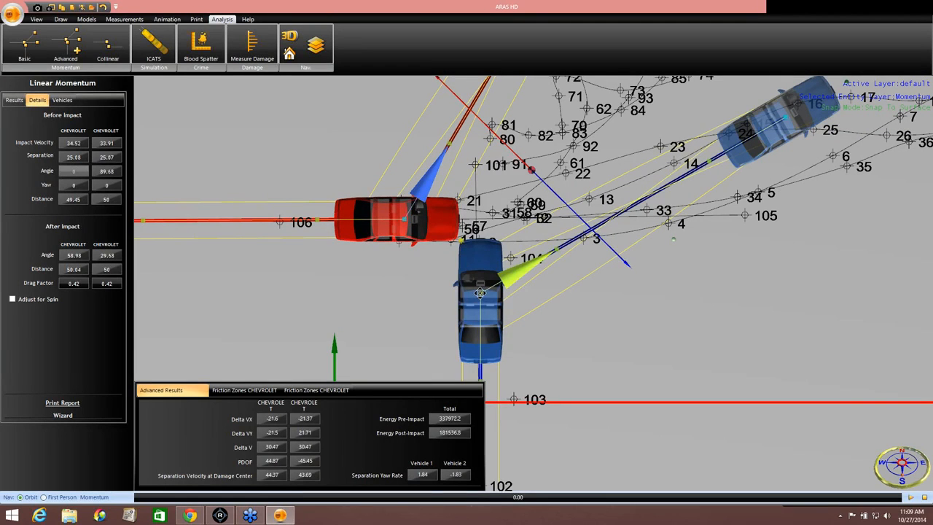
{"action": "left_click_drag", "start_coordinate": [478, 293], "coordinate": [475, 182]}
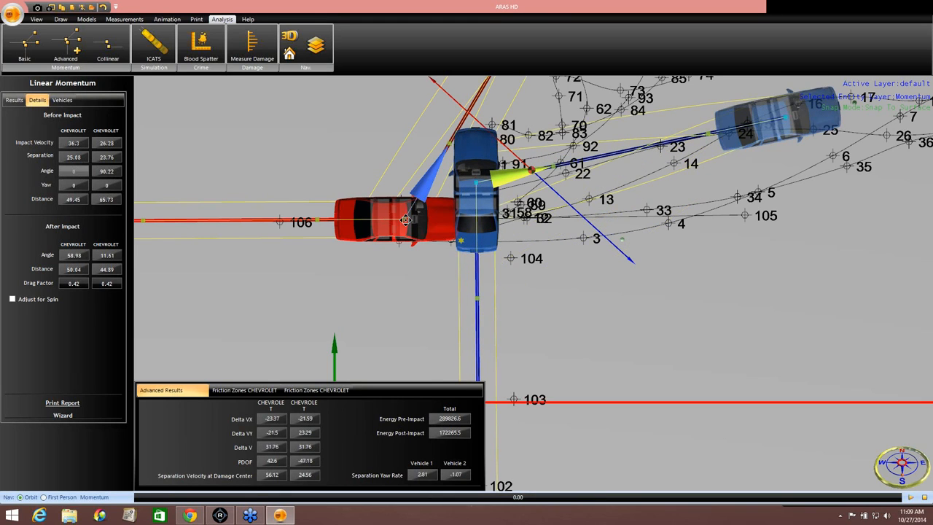
{"action": "left_click_drag", "start_coordinate": [404, 218], "coordinate": [402, 219]}
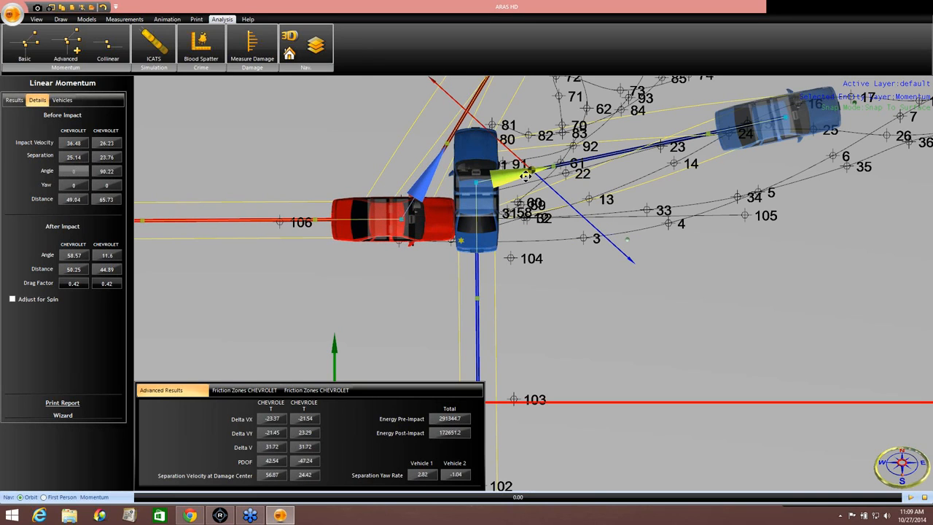
{"action": "left_click_drag", "start_coordinate": [531, 170], "coordinate": [455, 220]}
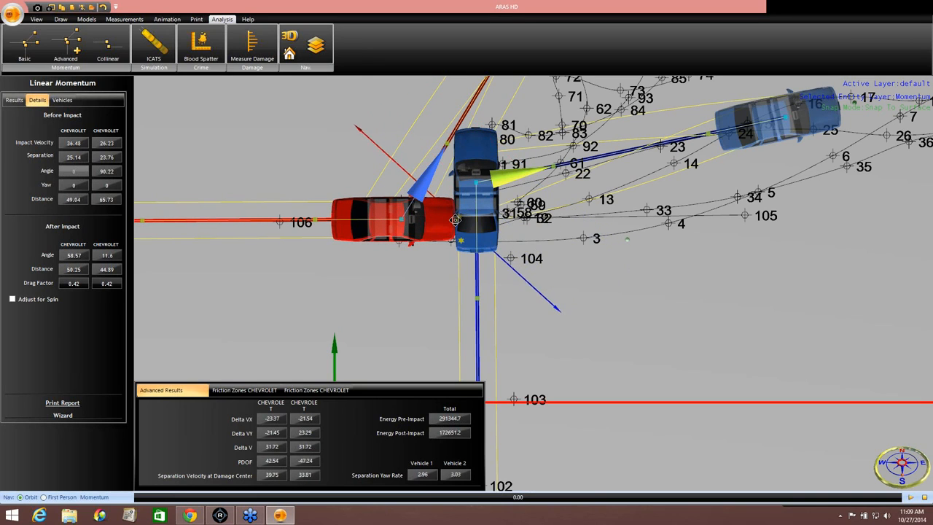
Step: Move the red car's rest position to the marks near points 47 to 51 and the blue car's to those near points 42 to 55
{"action": "scroll", "coordinate": [602, 287], "scroll_direction": "down", "scroll_amount": 3}
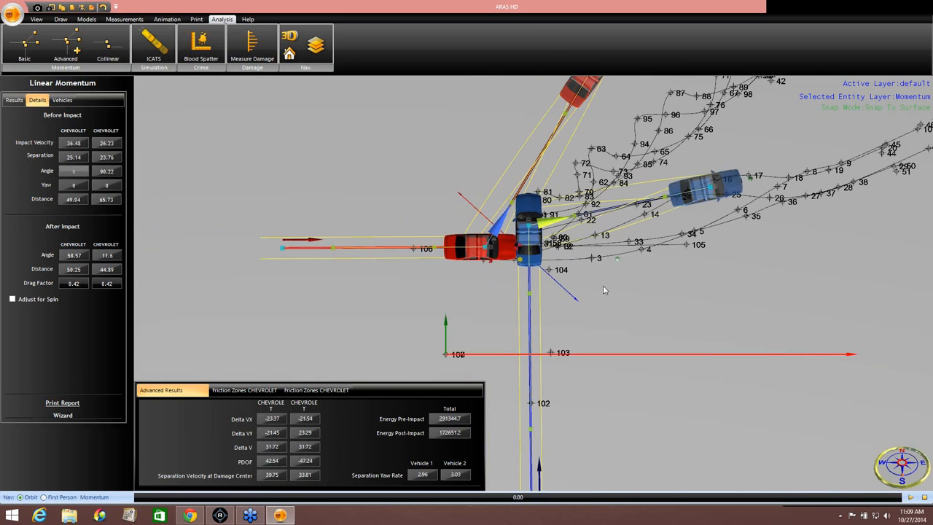
{"action": "middle_click_drag", "start_coordinate": [638, 292], "coordinate": [497, 339]}
{"action": "scroll", "coordinate": [579, 295], "scroll_direction": "down", "scroll_amount": 3}
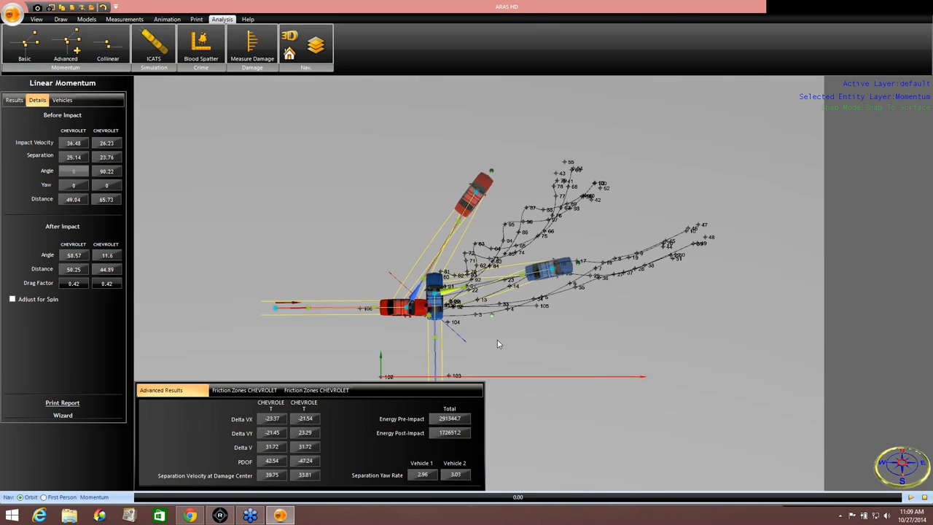
{"action": "left_click_drag", "start_coordinate": [468, 197], "coordinate": [659, 256]}
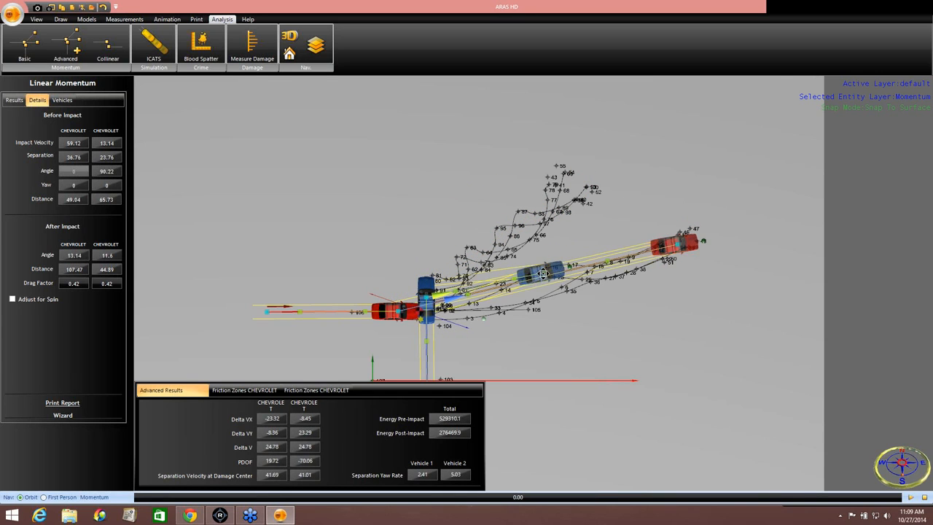
{"action": "left_click_drag", "start_coordinate": [543, 274], "coordinate": [577, 179]}
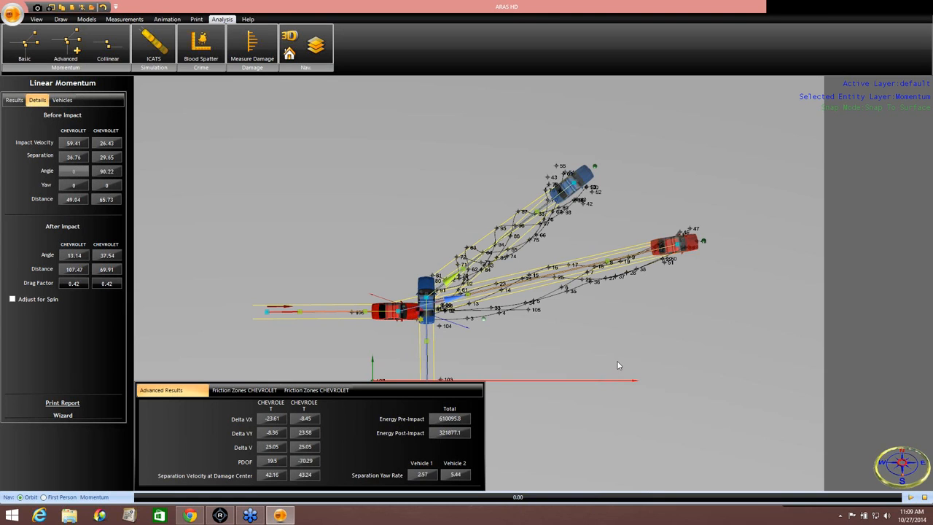
Step: Rotate the red car at rest to face back toward the impact and align it with the end marks around points 44 to 51
{"action": "scroll", "coordinate": [627, 291], "scroll_direction": "up", "scroll_amount": 5}
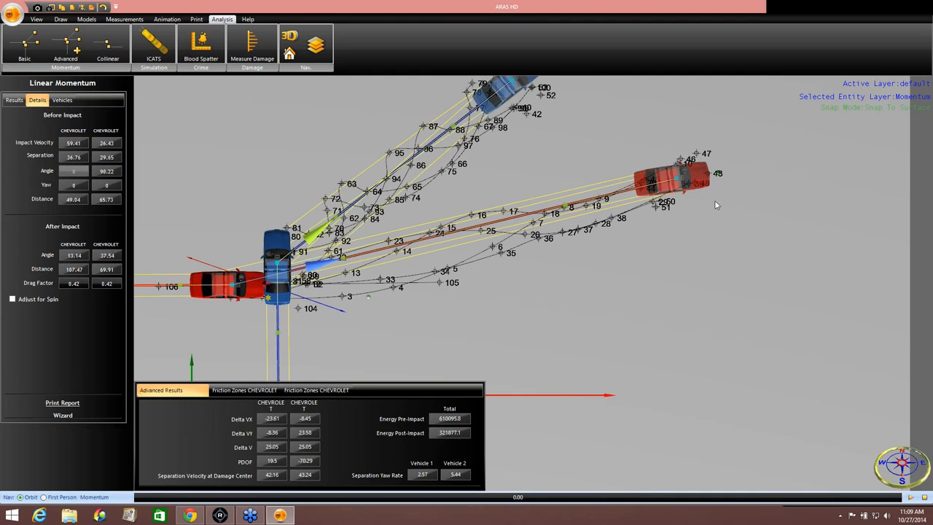
{"action": "left_click_drag", "start_coordinate": [716, 172], "coordinate": [611, 199]}
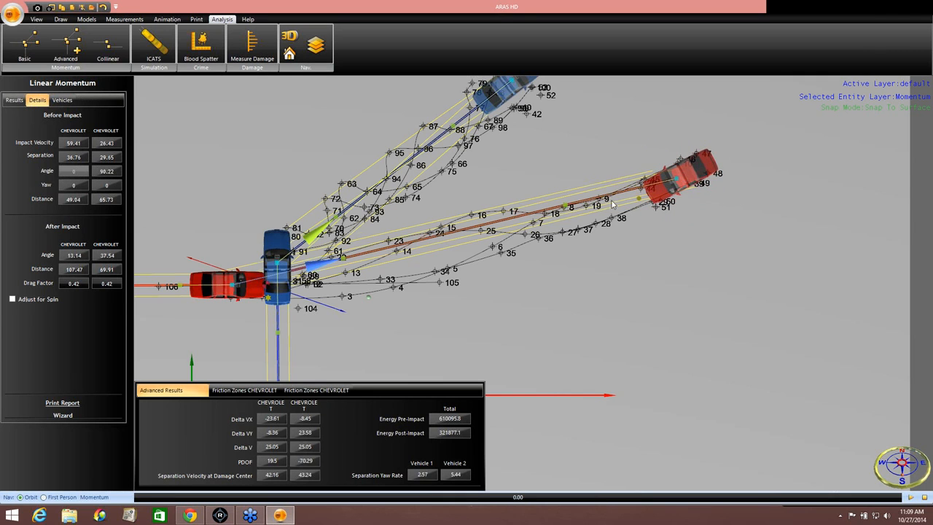
{"action": "middle_click_drag", "start_coordinate": [667, 245], "coordinate": [504, 293]}
{"action": "scroll", "coordinate": [528, 249], "scroll_direction": "up", "scroll_amount": 4}
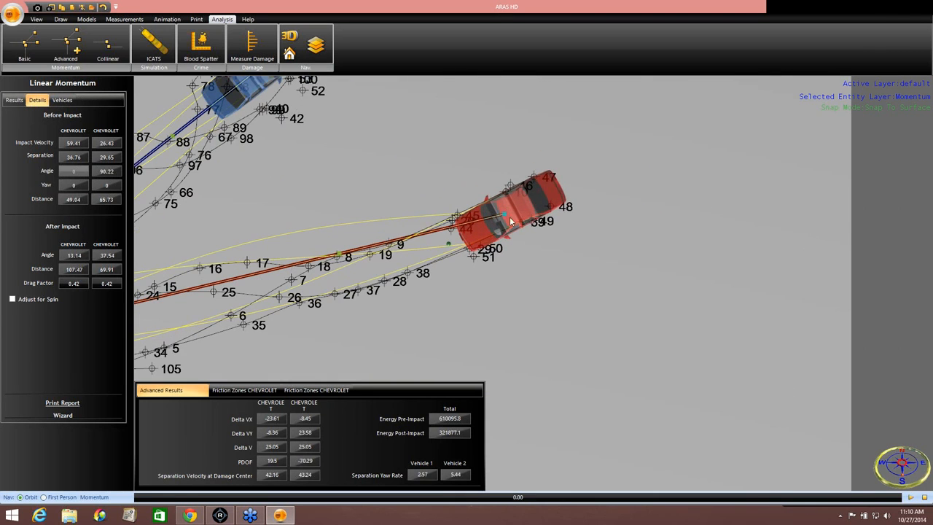
{"action": "left_click_drag", "start_coordinate": [509, 216], "coordinate": [475, 219]}
{"action": "left_click_drag", "start_coordinate": [484, 217], "coordinate": [488, 221]}
{"action": "middle_click_drag", "start_coordinate": [487, 319], "coordinate": [637, 252]}
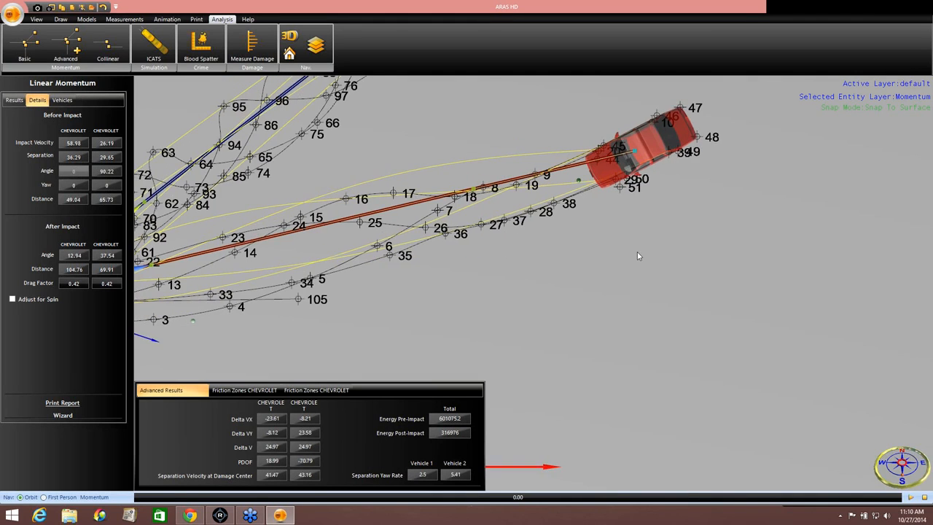
{"action": "scroll", "coordinate": [637, 252], "scroll_direction": "down", "scroll_amount": 3}
{"action": "scroll", "coordinate": [637, 252], "scroll_direction": "down", "scroll_amount": 2}
{"action": "middle_click_drag", "start_coordinate": [606, 287], "coordinate": [628, 272]}
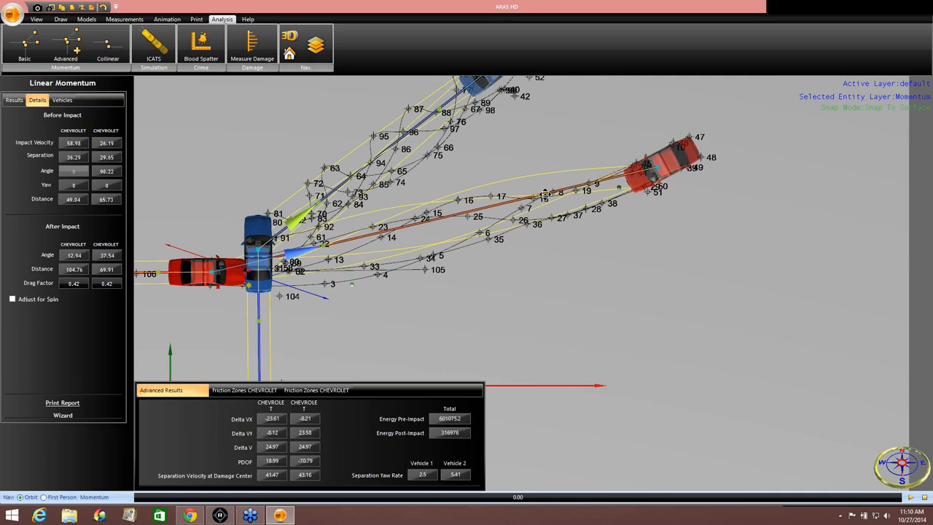
Step: Curve the red car's post-impact path along its tire marks, keeping its rest heading on the end marks and its departure angle at about 3.7 degrees
{"action": "left_click_drag", "start_coordinate": [545, 191], "coordinate": [535, 232]}
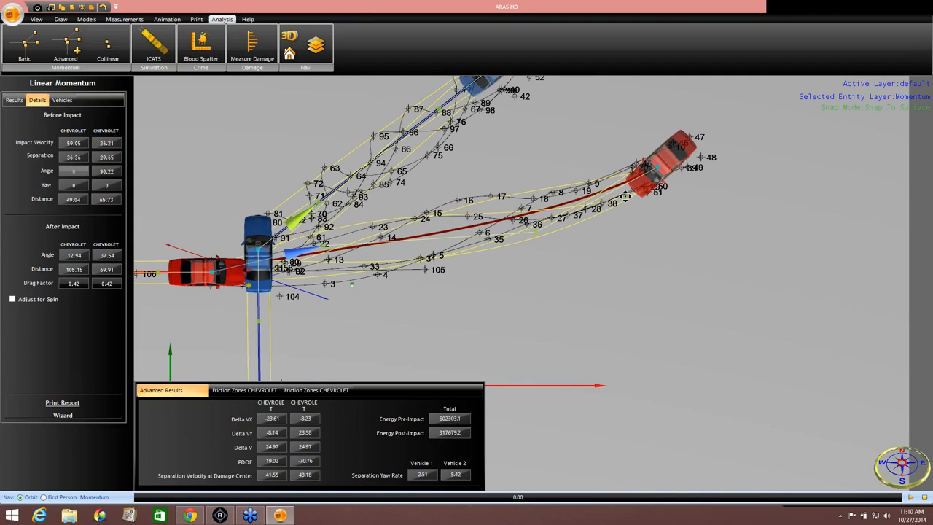
{"action": "left_click_drag", "start_coordinate": [625, 196], "coordinate": [618, 187]}
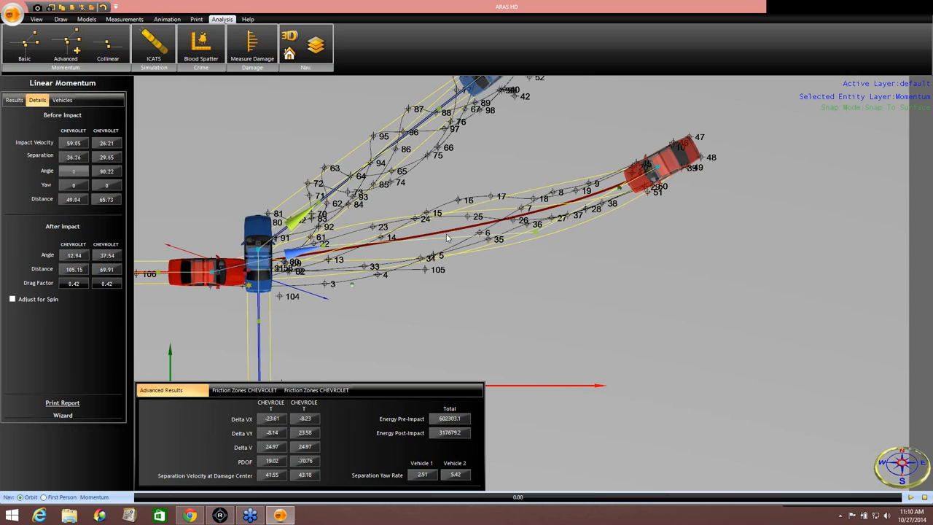
{"action": "middle_click_drag", "start_coordinate": [343, 306], "coordinate": [464, 281]}
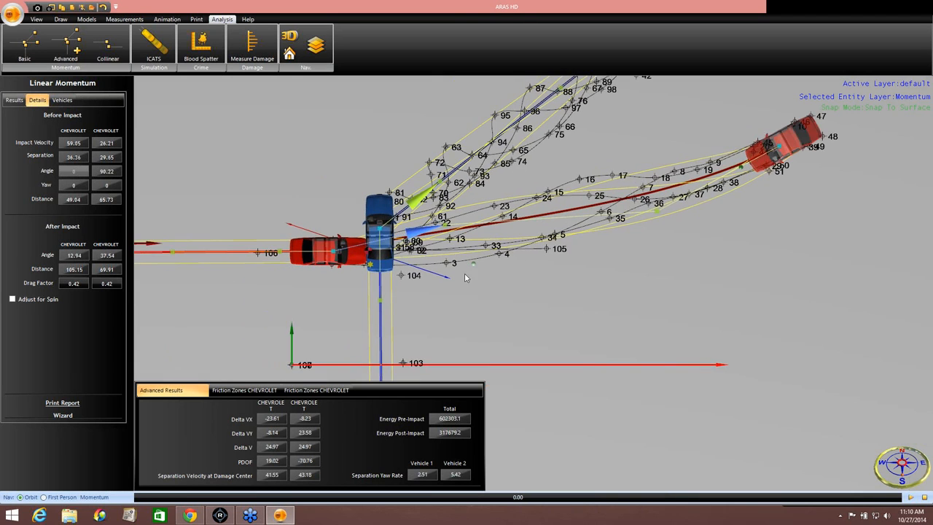
{"action": "scroll", "coordinate": [458, 247], "scroll_direction": "up", "scroll_amount": 3}
{"action": "left_click_drag", "start_coordinate": [438, 215], "coordinate": [438, 242]}
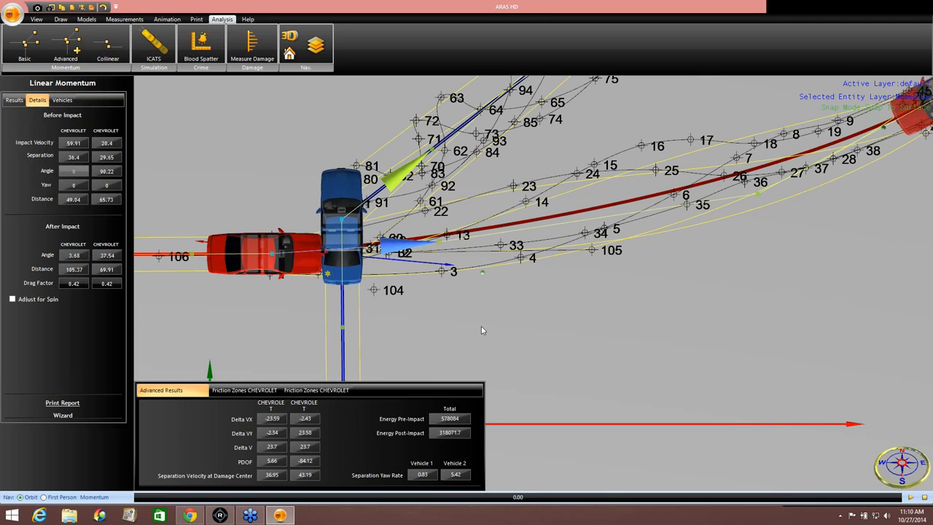
Step: Rotate the blue car at rest to face southeast and fit it onto the end marks around points 42, 43, 52 and 55
{"action": "scroll", "coordinate": [502, 324], "scroll_direction": "down", "scroll_amount": 2}
{"action": "scroll", "coordinate": [502, 324], "scroll_direction": "down", "scroll_amount": 3}
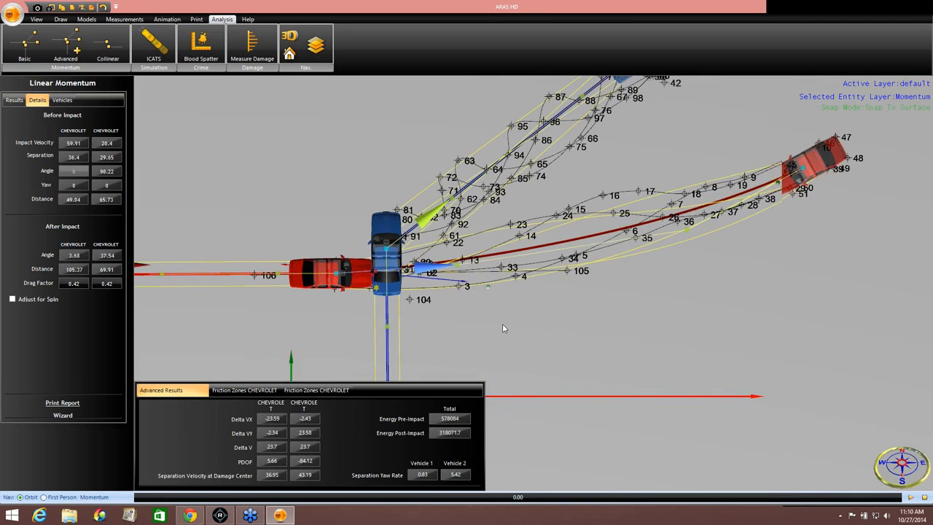
{"action": "middle_click_drag", "start_coordinate": [502, 324], "coordinate": [416, 303]}
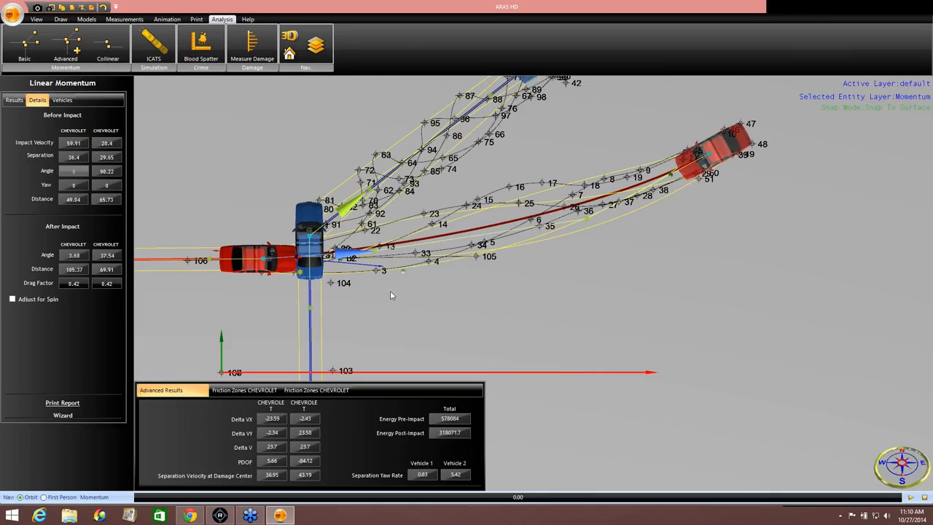
{"action": "middle_click_drag", "start_coordinate": [436, 302], "coordinate": [461, 286]}
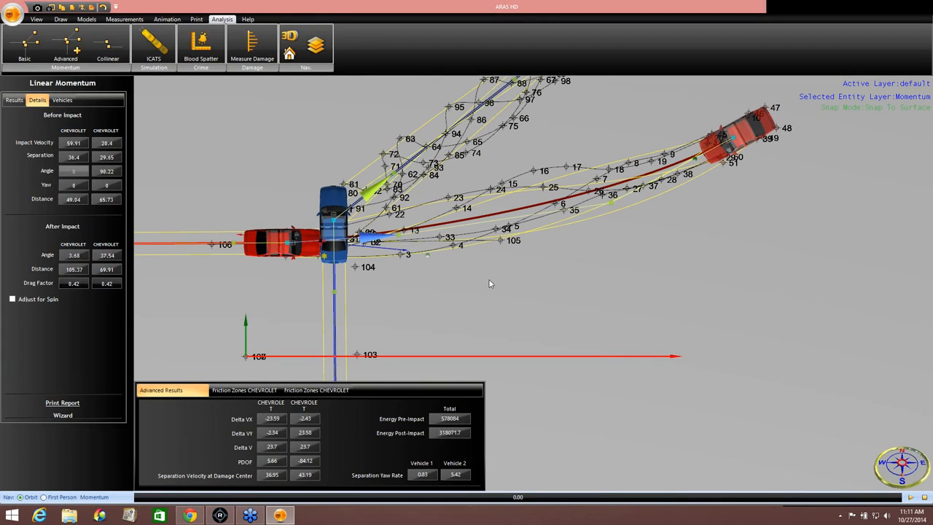
{"action": "scroll", "coordinate": [489, 283], "scroll_direction": "down", "scroll_amount": 5}
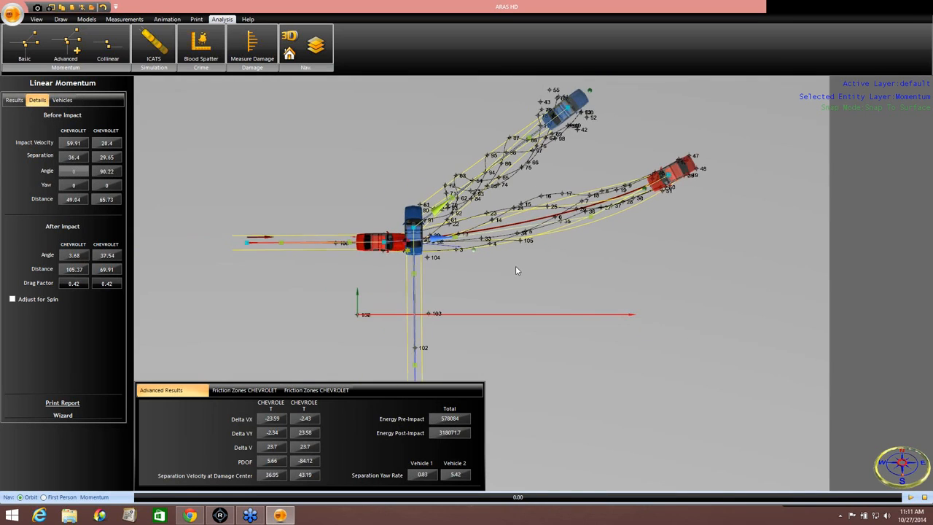
{"action": "middle_click_drag", "start_coordinate": [515, 270], "coordinate": [563, 269]}
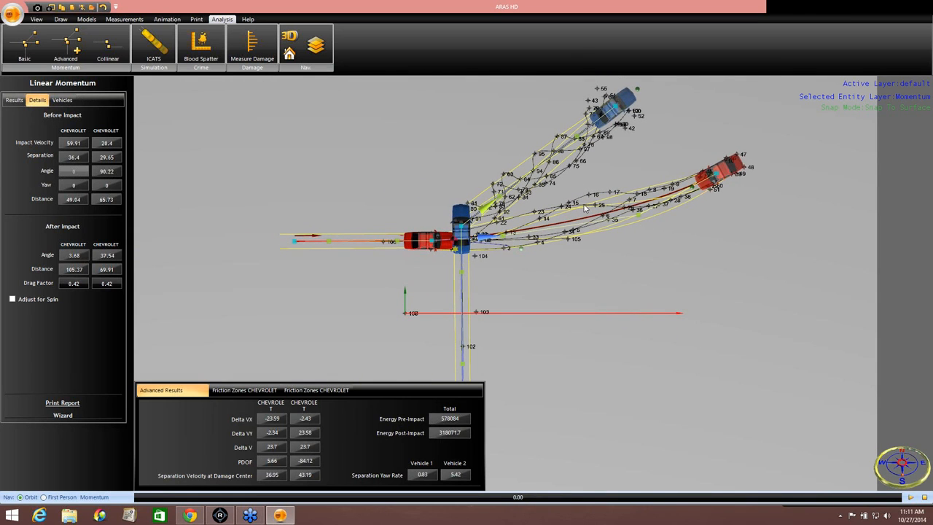
{"action": "middle_click_drag", "start_coordinate": [618, 134], "coordinate": [537, 169]}
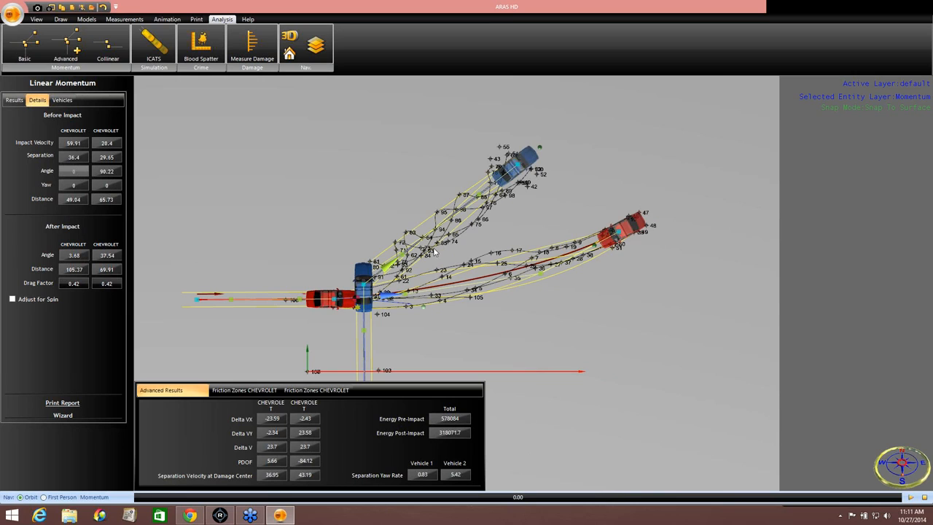
{"action": "left_click_drag", "start_coordinate": [537, 148], "coordinate": [517, 133]}
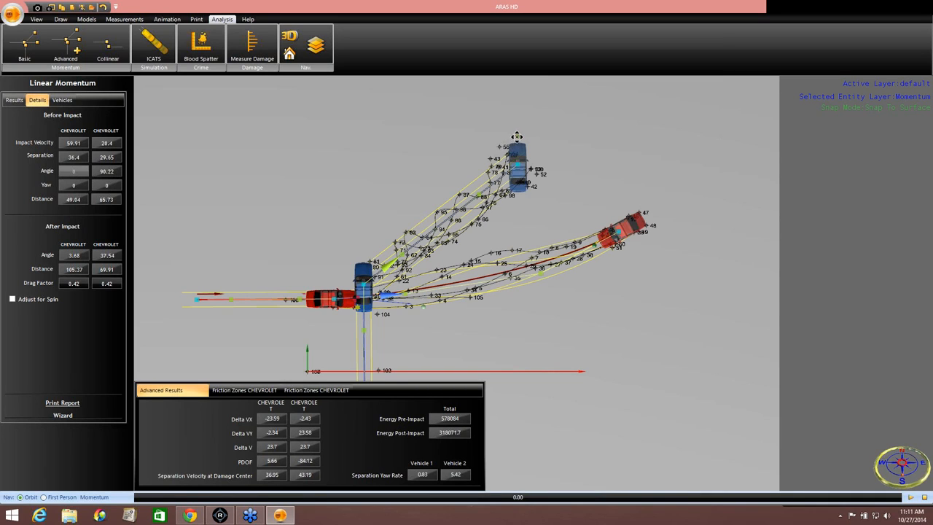
{"action": "left_click_drag", "start_coordinate": [516, 137], "coordinate": [538, 196]}
{"action": "scroll", "coordinate": [541, 193], "scroll_direction": "up", "scroll_amount": 5}
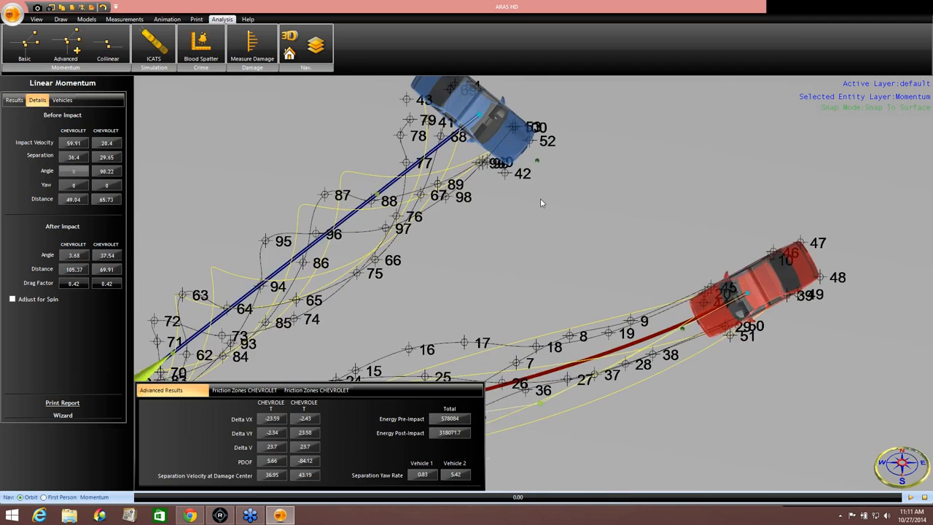
{"action": "left_click_drag", "start_coordinate": [499, 179], "coordinate": [493, 192]}
{"action": "left_click_drag", "start_coordinate": [549, 238], "coordinate": [552, 235]}
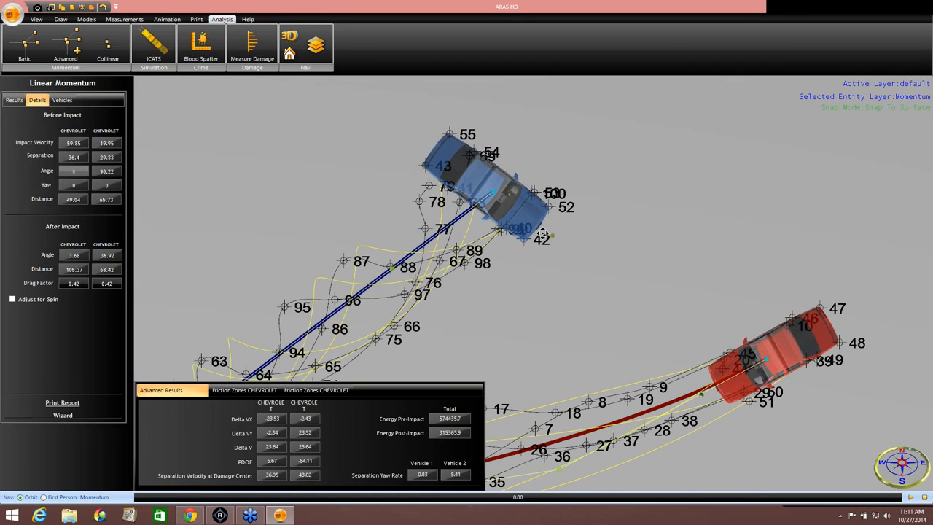
{"action": "left_click_drag", "start_coordinate": [492, 192], "coordinate": [494, 192]}
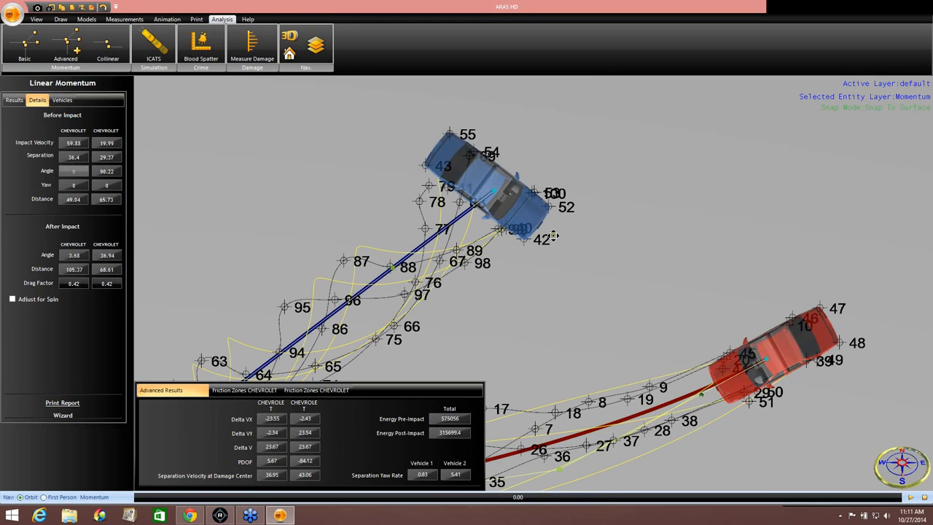
Step: Test a departure angle of about 64 degrees for the blue car and return it to about 36.8 degrees along its marks
{"action": "scroll", "coordinate": [548, 291], "scroll_direction": "down", "scroll_amount": 7}
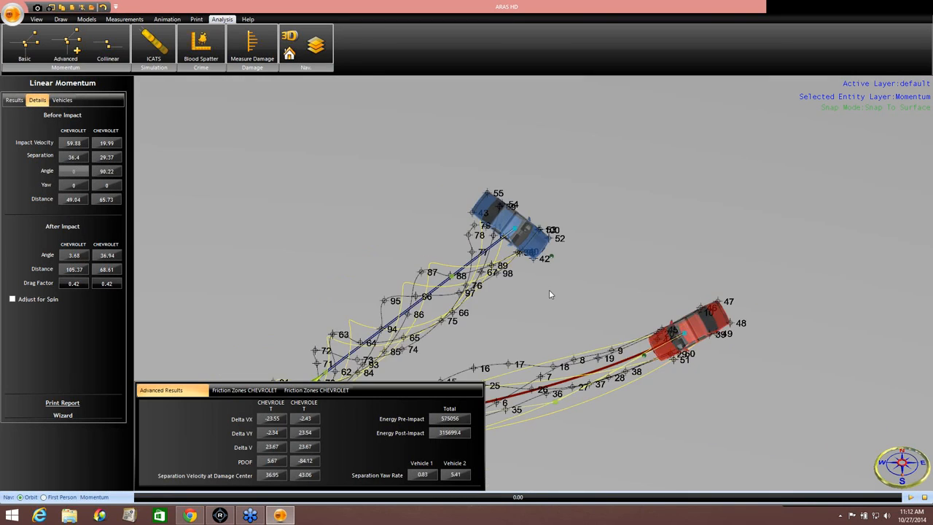
{"action": "middle_click_drag", "start_coordinate": [546, 296], "coordinate": [558, 163]}
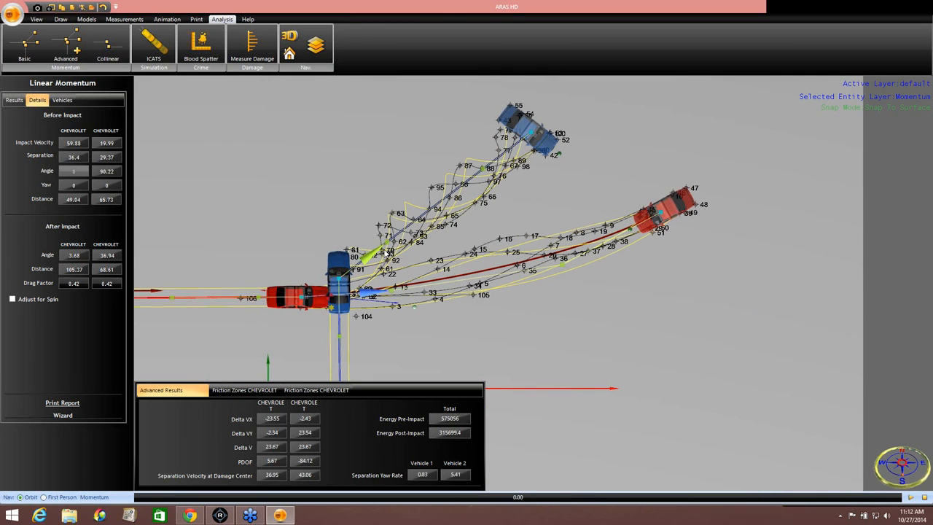
{"action": "left_click_drag", "start_coordinate": [386, 242], "coordinate": [370, 213]}
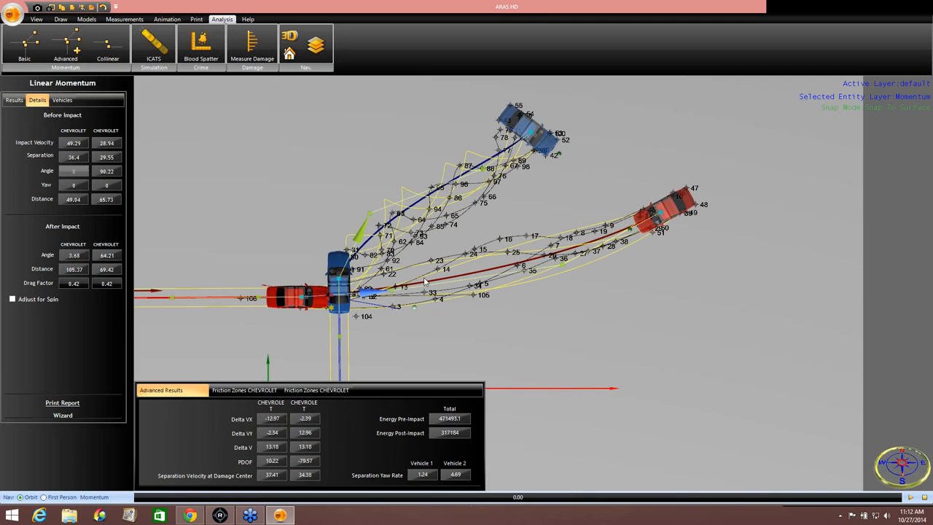
{"action": "left_click_drag", "start_coordinate": [369, 214], "coordinate": [392, 237]}
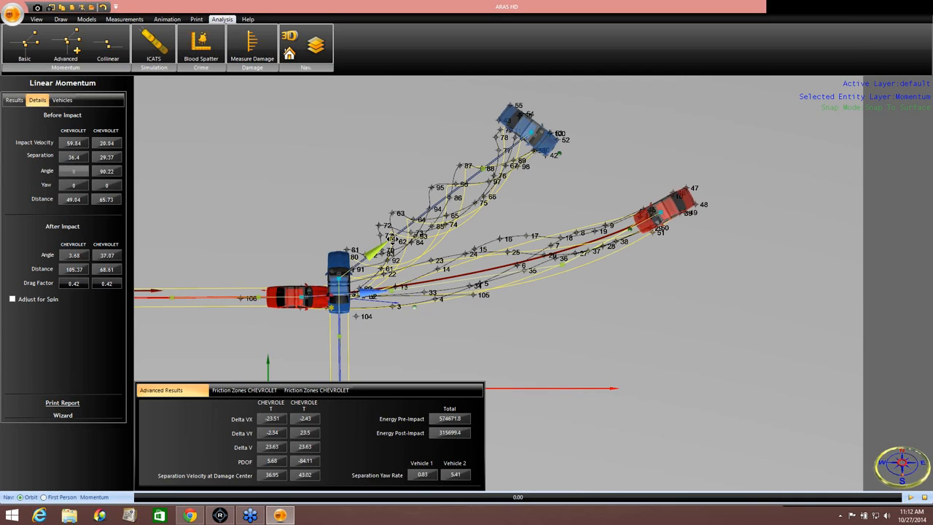
{"action": "left_click_drag", "start_coordinate": [392, 238], "coordinate": [393, 238]}
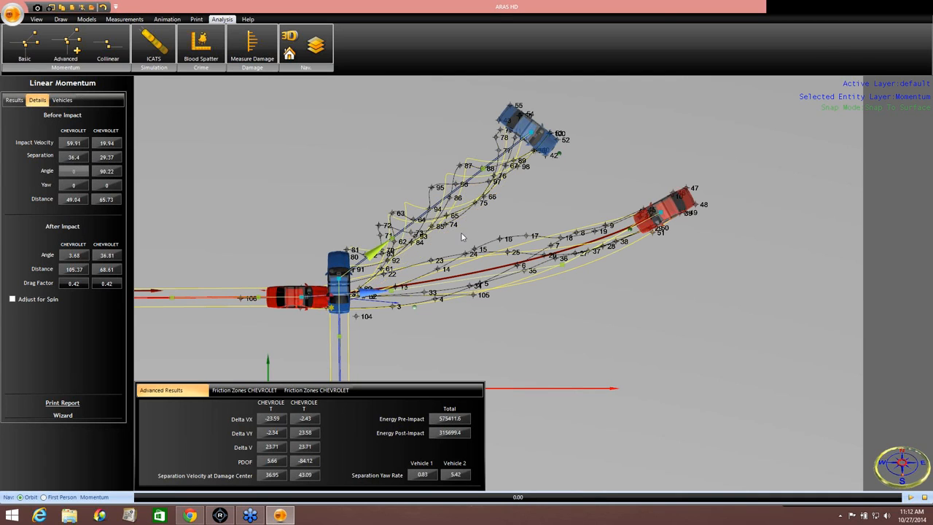
Step: Show the momentum results to review both vehicles' impact and separation velocities with the whole diagram in view
{"action": "scroll", "coordinate": [494, 222], "scroll_direction": "down", "scroll_amount": 3}
{"action": "scroll", "coordinate": [494, 222], "scroll_direction": "down", "scroll_amount": 1}
{"action": "middle_click_drag", "start_coordinate": [490, 281], "coordinate": [549, 240]}
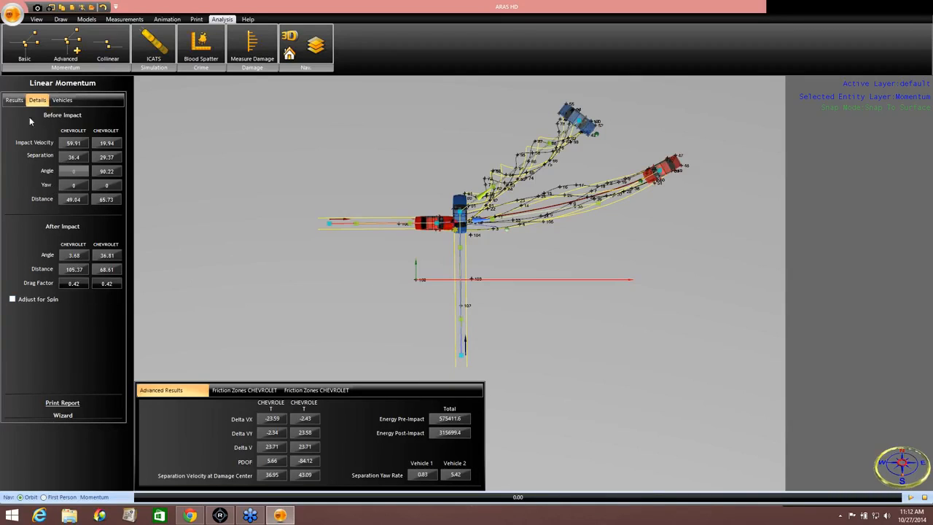
{"action": "left_click", "coordinate": [13, 100]}
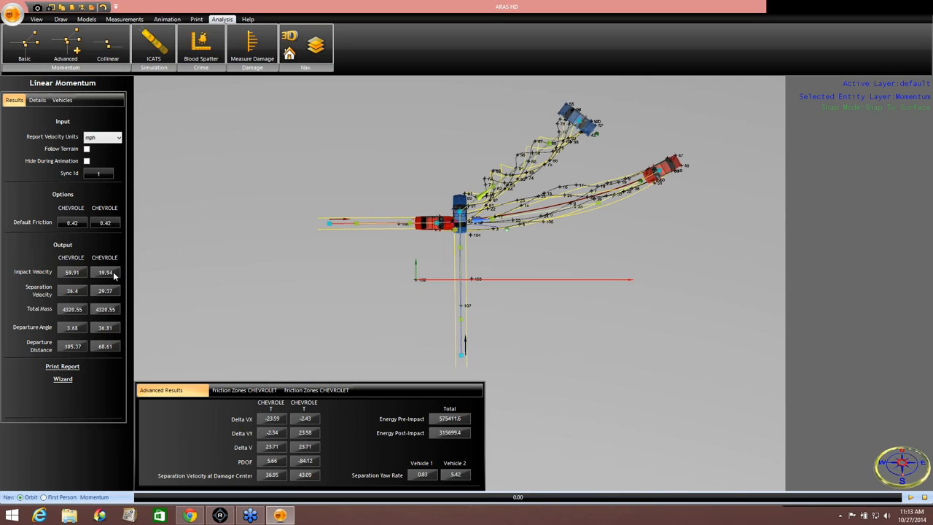
Step: Test the blue car's departure angle at about 61 degrees to compare impact velocities, and restore it to about 36.9 degrees
{"action": "middle_click_drag", "start_coordinate": [242, 292], "coordinate": [245, 267]}
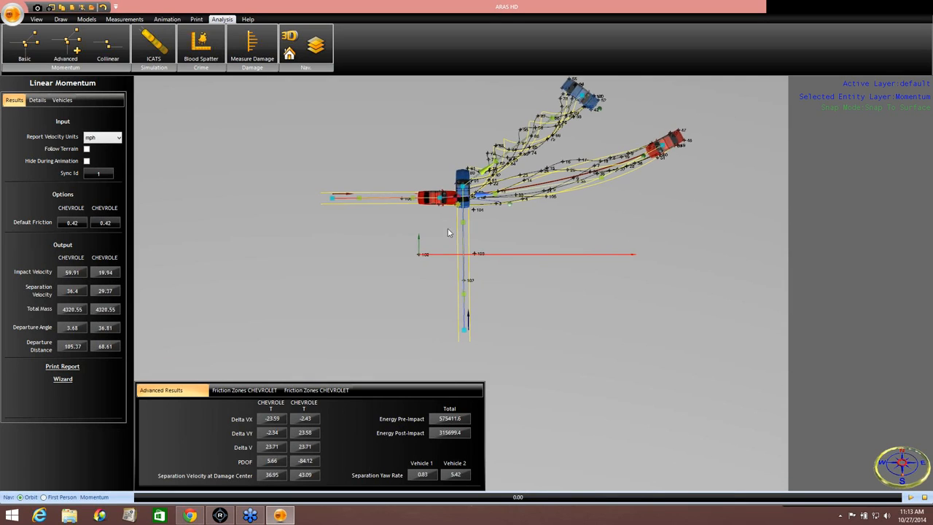
{"action": "scroll", "coordinate": [577, 240], "scroll_direction": "up", "scroll_amount": 3}
{"action": "middle_click_drag", "start_coordinate": [487, 222], "coordinate": [501, 326]}
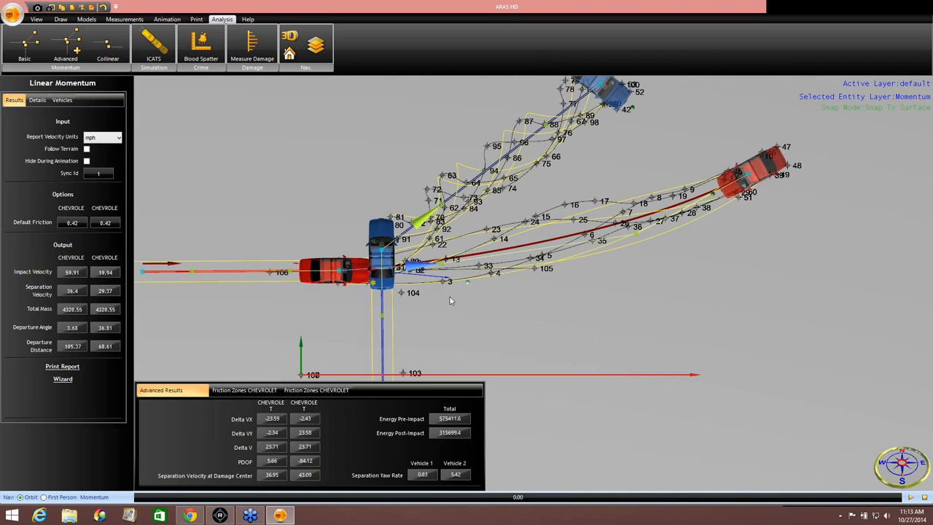
{"action": "middle_click_drag", "start_coordinate": [452, 303], "coordinate": [458, 296]}
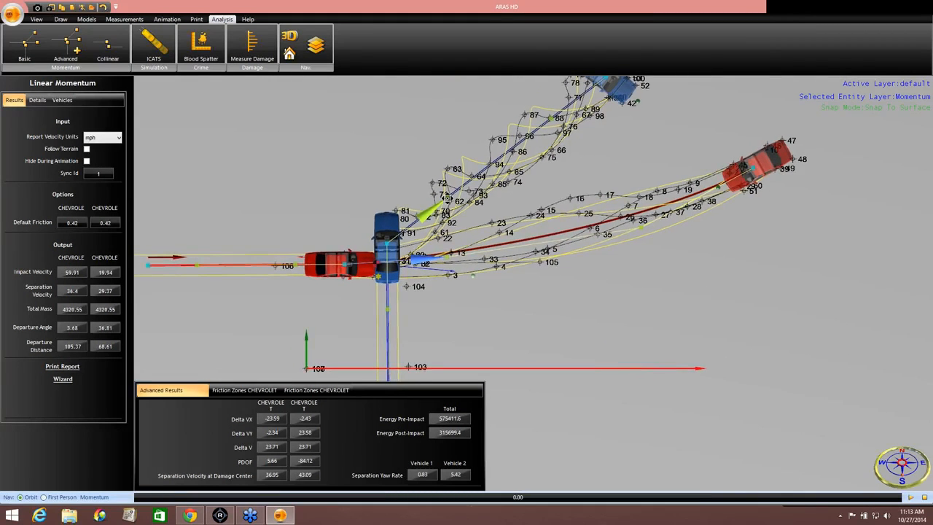
{"action": "left_click_drag", "start_coordinate": [447, 198], "coordinate": [426, 171]}
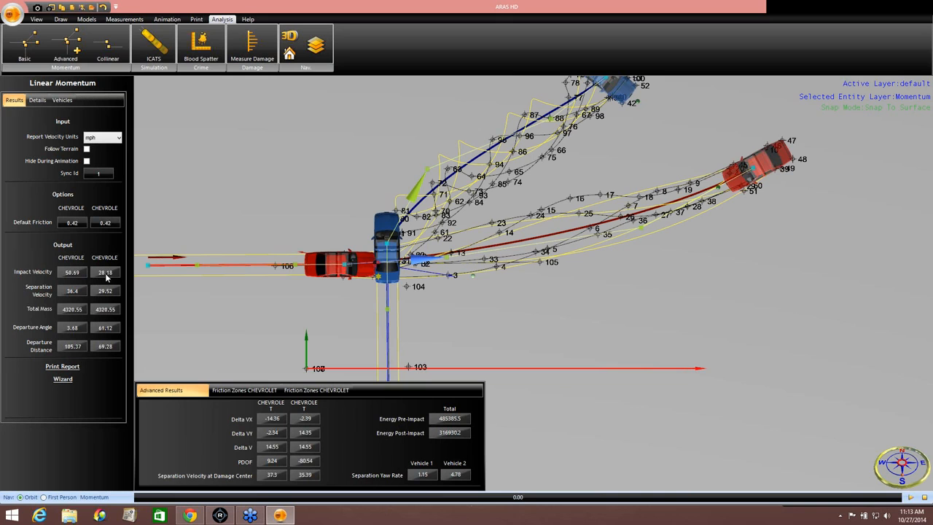
{"action": "left_click_drag", "start_coordinate": [428, 172], "coordinate": [448, 199]}
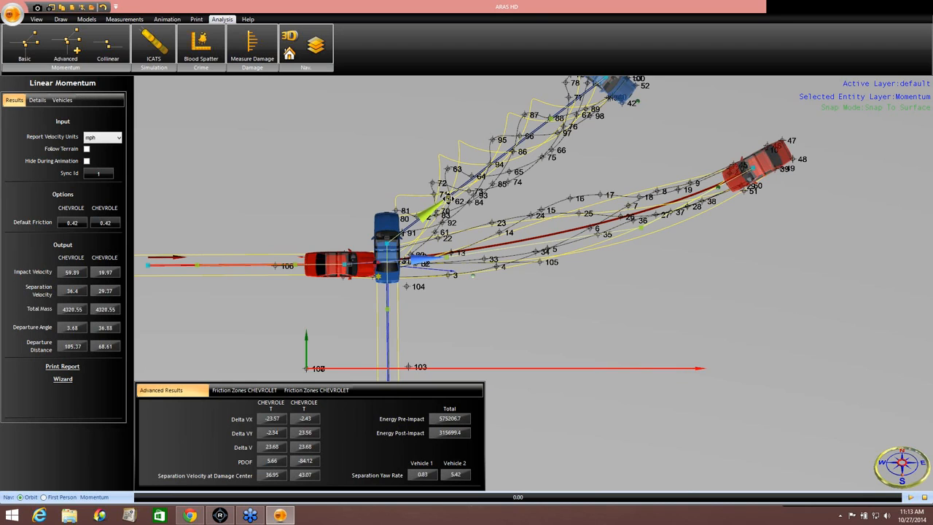
Step: Test the red car's departure angle at about 18 and -15 degrees, and restore it to about 3.7 degrees
{"action": "middle_click_drag", "start_coordinate": [488, 296], "coordinate": [441, 231]}
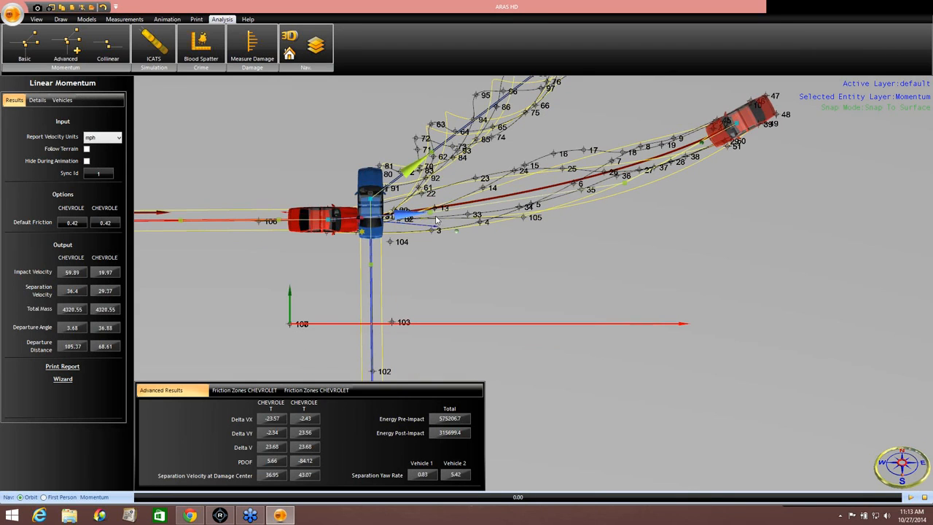
{"action": "left_click_drag", "start_coordinate": [436, 219], "coordinate": [430, 186]}
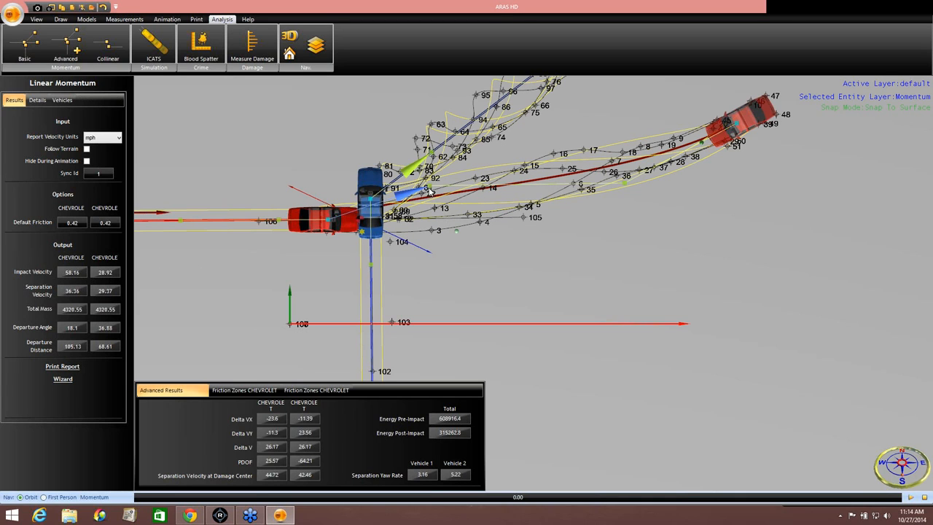
{"action": "left_click_drag", "start_coordinate": [430, 191], "coordinate": [432, 248]}
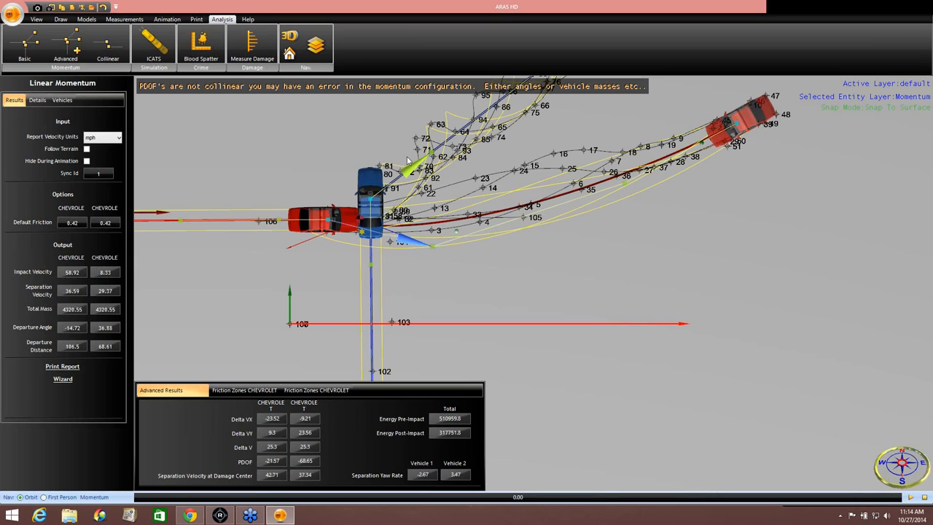
{"action": "left_click_drag", "start_coordinate": [433, 245], "coordinate": [437, 212]}
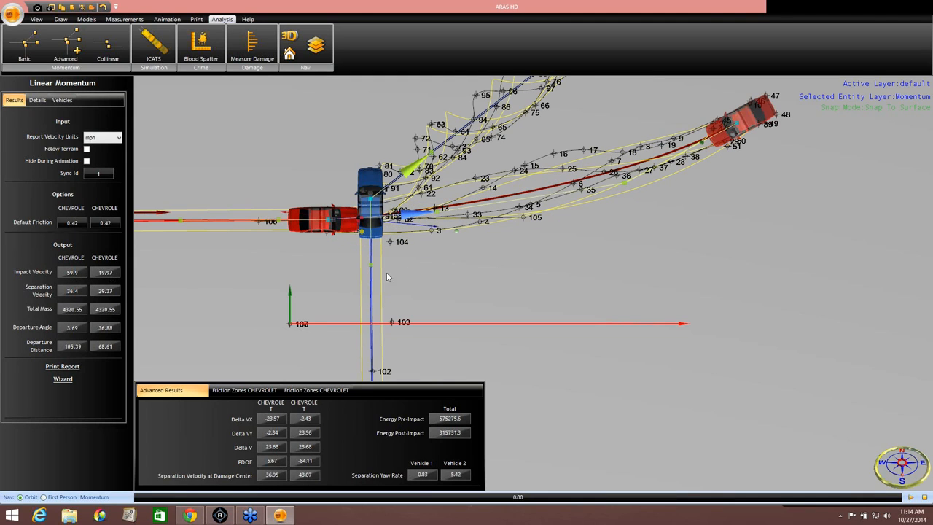
Step: Tilt the red car's approach path slightly to test the effect on the speeds, and realign it with point 106
{"action": "middle_click_drag", "start_coordinate": [442, 258], "coordinate": [457, 216]}
{"action": "scroll", "coordinate": [465, 252], "scroll_direction": "down", "scroll_amount": 2}
{"action": "scroll", "coordinate": [465, 251], "scroll_direction": "down", "scroll_amount": 2}
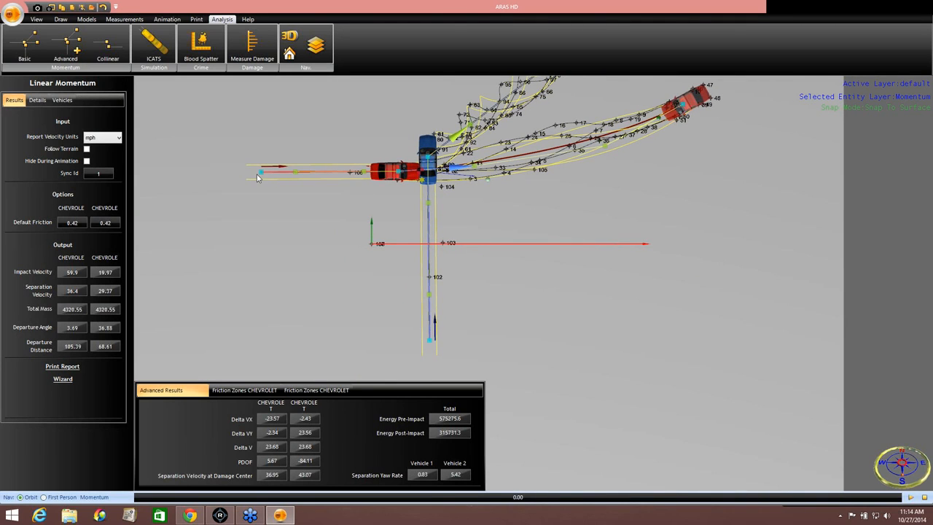
{"action": "mouse_move", "coordinate": [260, 172]}
{"action": "left_mouse_down"}
{"action": "mouse_move", "coordinate": [263, 194]}
{"action": "mouse_move", "coordinate": [267, 142]}
{"action": "mouse_move", "coordinate": [263, 181]}
{"action": "mouse_move", "coordinate": [263, 173]}
{"action": "left_mouse_up"}
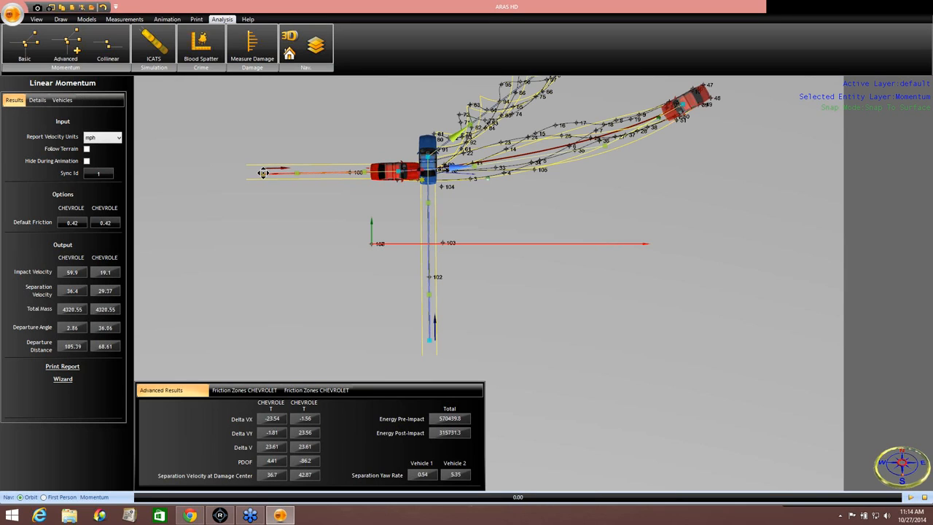
{"action": "left_click_drag", "start_coordinate": [263, 173], "coordinate": [263, 171]}
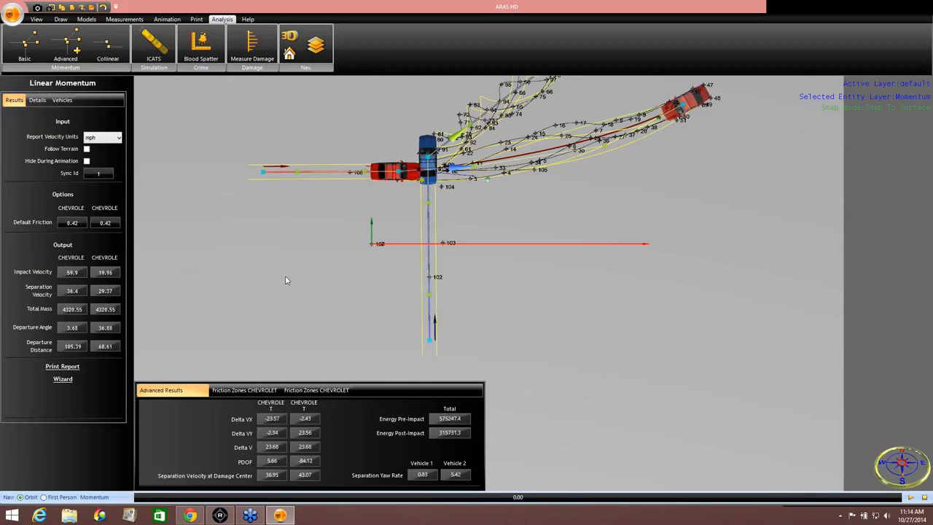
{"action": "middle_click_drag", "start_coordinate": [285, 276], "coordinate": [270, 269]}
{"action": "middle_click_drag", "start_coordinate": [493, 210], "coordinate": [487, 259]}
{"action": "scroll", "coordinate": [504, 250], "scroll_direction": "down", "scroll_amount": 5}
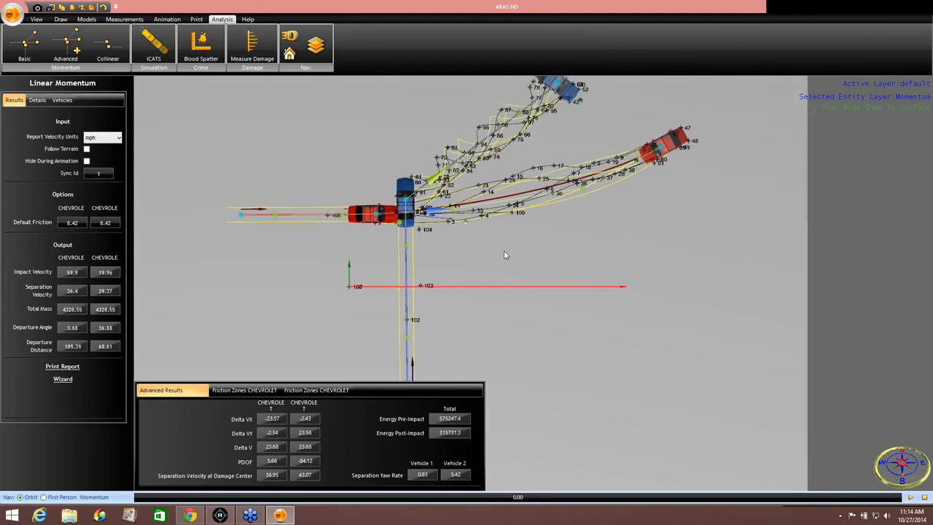
{"action": "middle_click_drag", "start_coordinate": [361, 283], "coordinate": [375, 251]}
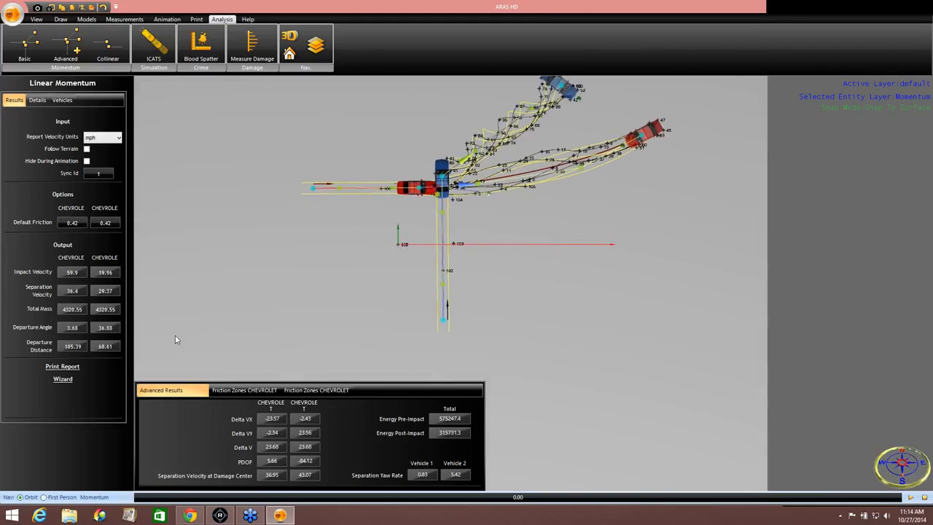
Step: Open the momentum report and include the animation and specs reports for both vehicles plus the damage report
{"action": "left_click", "coordinate": [62, 368]}
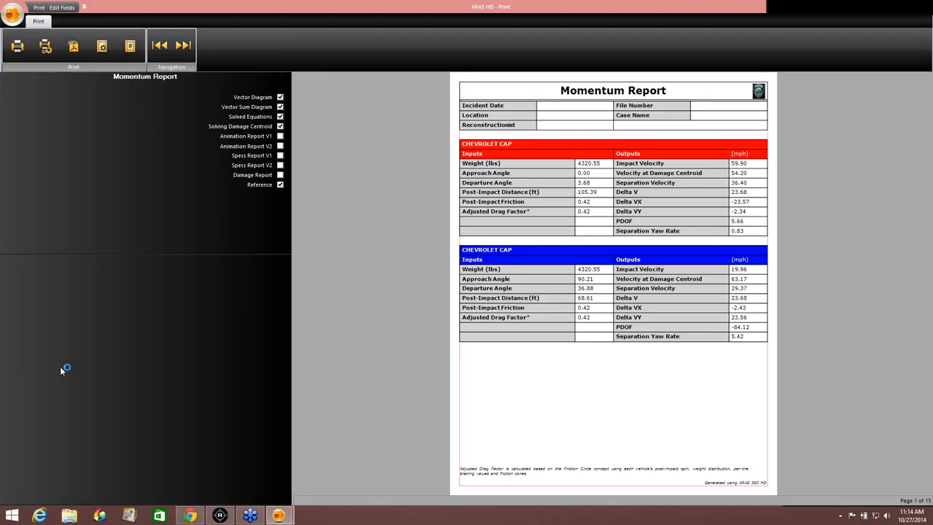
{"action": "left_click", "coordinate": [279, 136]}
{"action": "left_click", "coordinate": [280, 146]}
{"action": "left_click", "coordinate": [280, 156]}
{"action": "left_click", "coordinate": [280, 165]}
{"action": "left_click", "coordinate": [280, 174]}
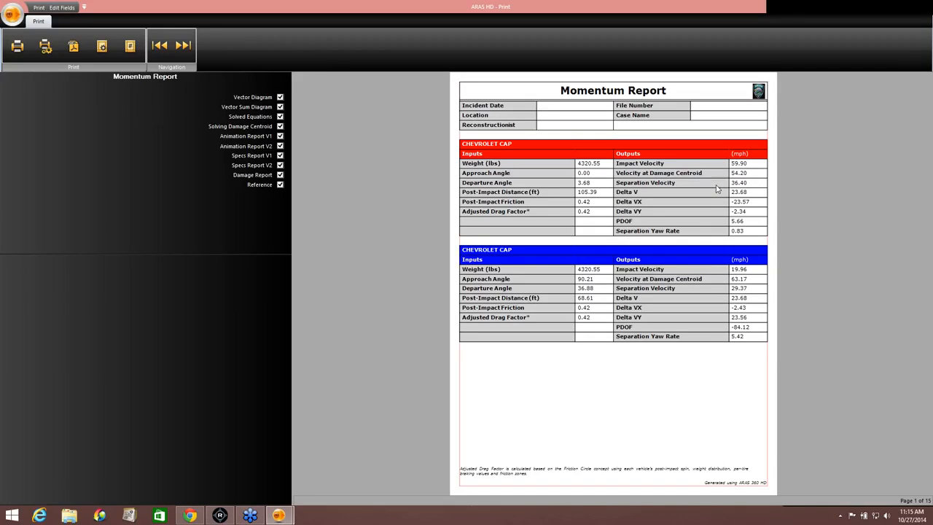
Step: Review the report's vector diagram, vector sum diagram, and the separation velocity and impact speed equations
{"action": "left_click", "coordinate": [183, 46]}
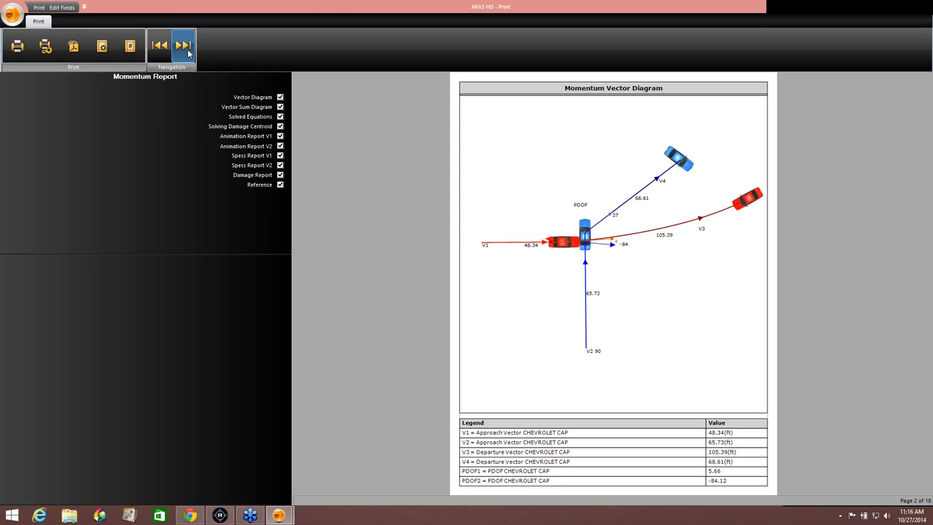
{"action": "left_click", "coordinate": [183, 46]}
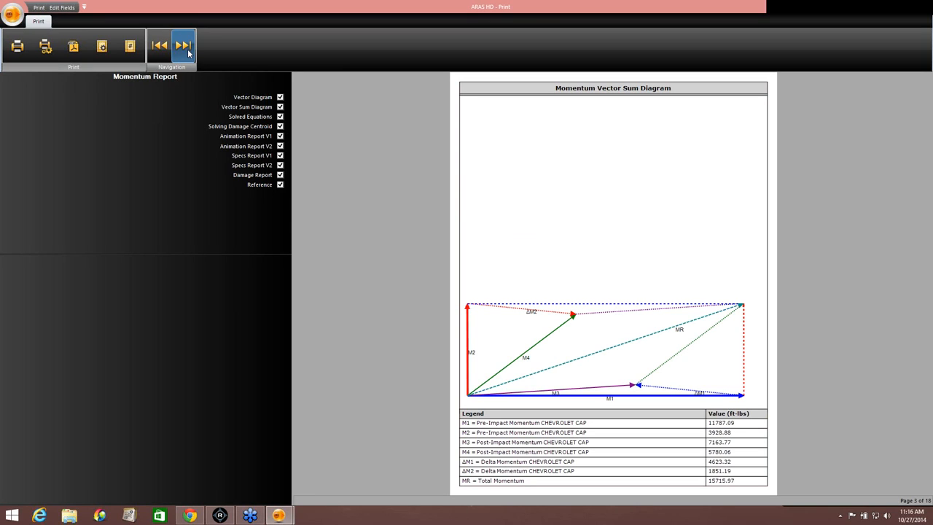
{"action": "left_click", "coordinate": [182, 46]}
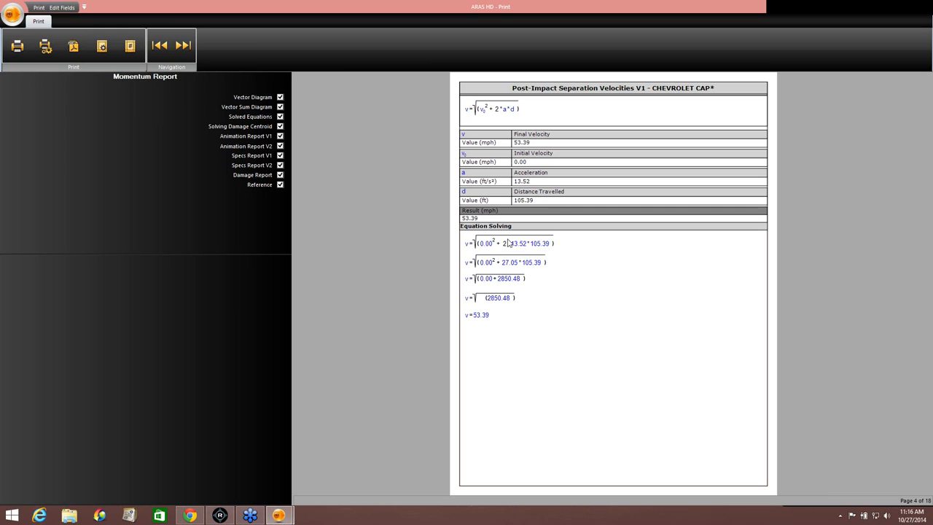
{"action": "left_click", "coordinate": [184, 47]}
{"action": "left_click", "coordinate": [183, 47]}
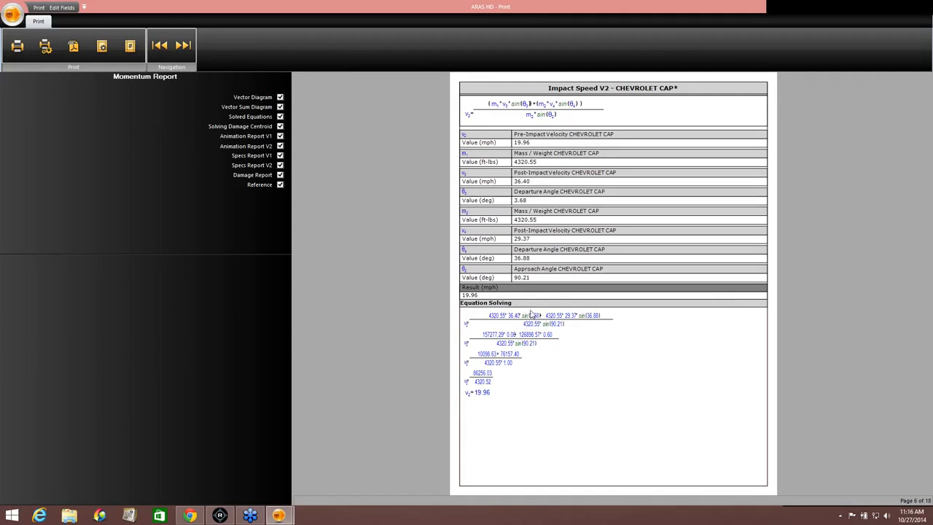
{"action": "left_click", "coordinate": [184, 46]}
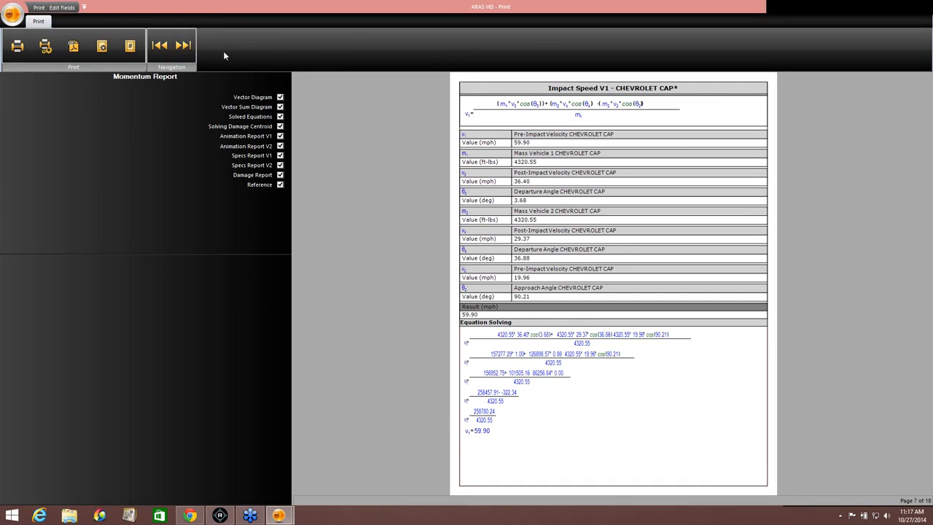
Step: Examine the solved Delta V and principal direction of force equations for both vehicles
{"action": "left_click", "coordinate": [184, 47]}
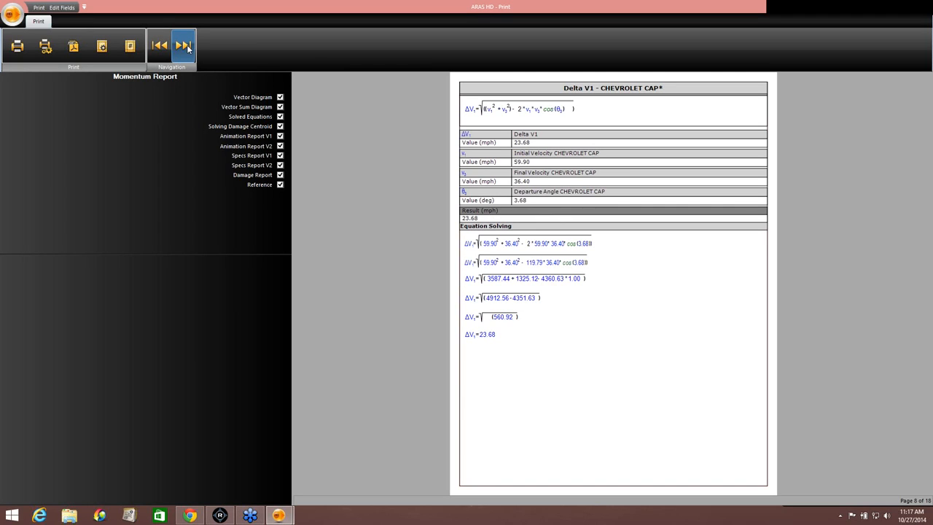
{"action": "left_click", "coordinate": [186, 47]}
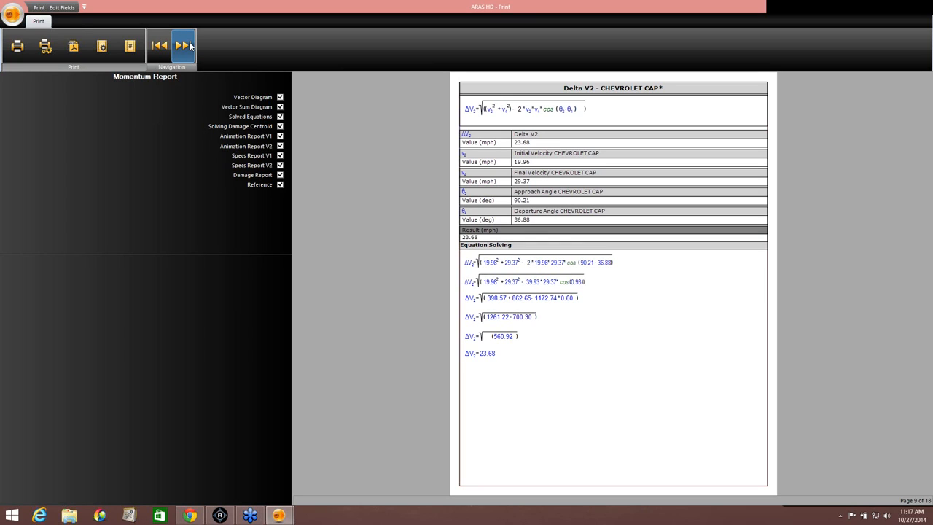
{"action": "left_click", "coordinate": [188, 46]}
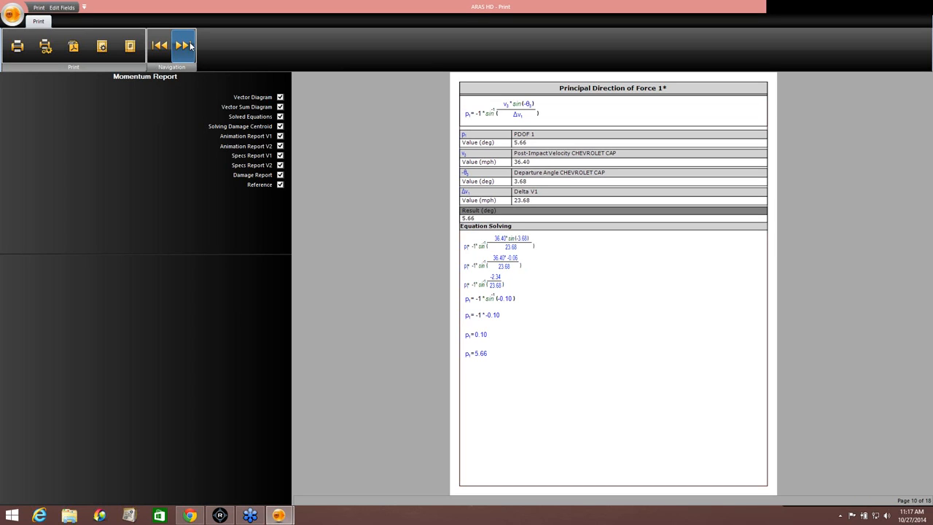
{"action": "left_click", "coordinate": [188, 46]}
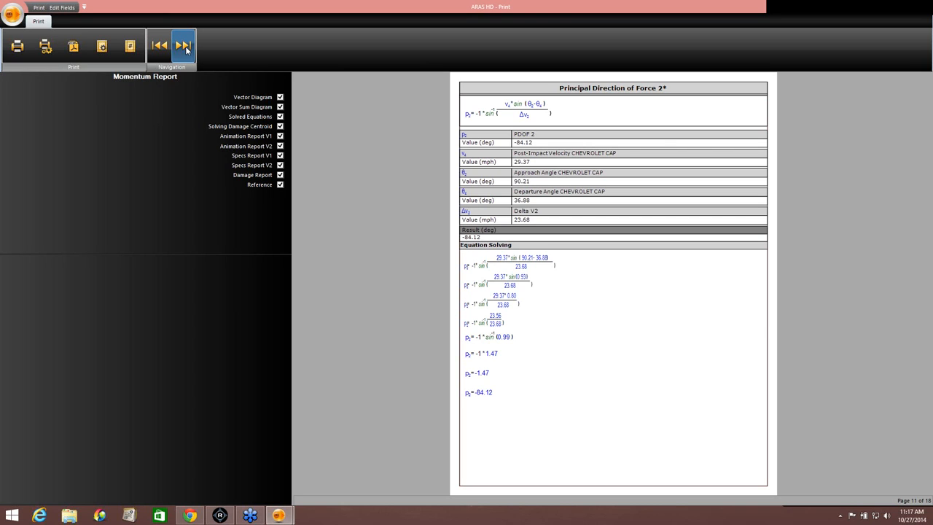
Step: Read the report's overviews of solving velocities at the damage centroid and calculating average friction from vehicle rotation
{"action": "left_click", "coordinate": [186, 48]}
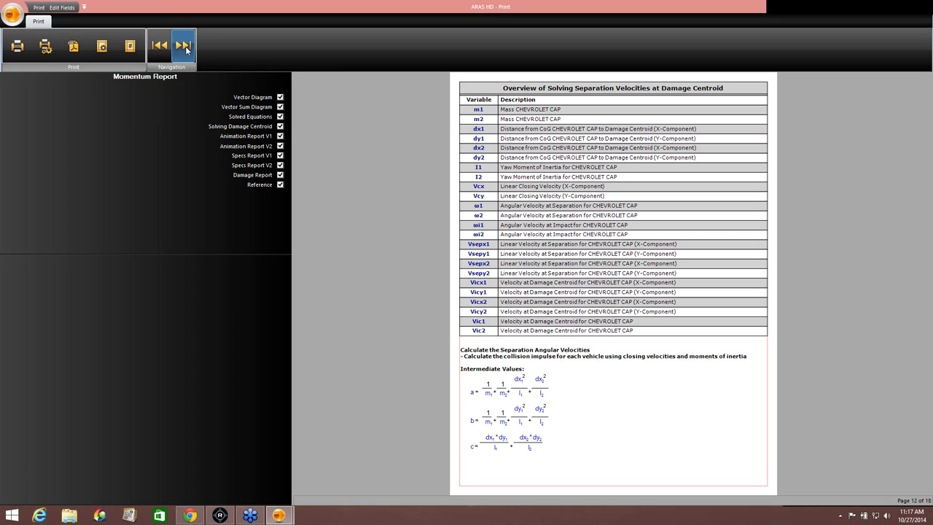
{"action": "left_click", "coordinate": [184, 47]}
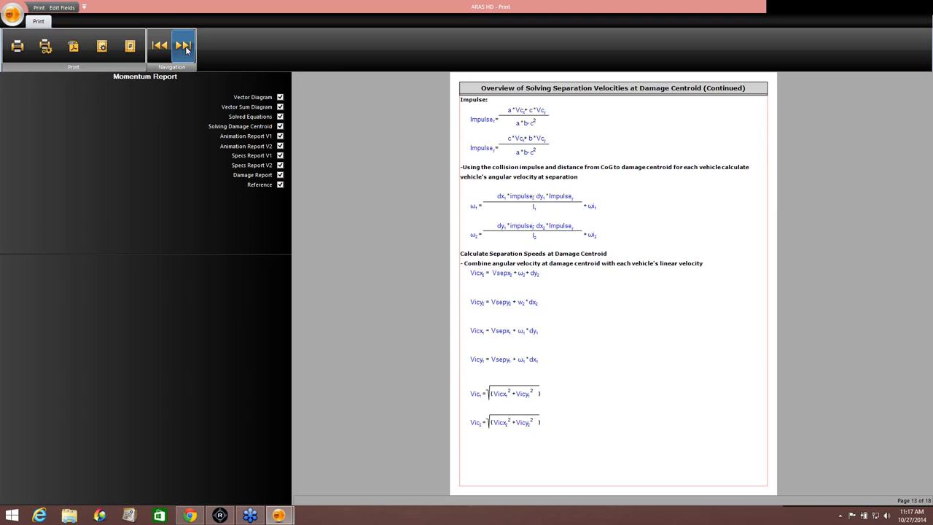
{"action": "left_click", "coordinate": [184, 46]}
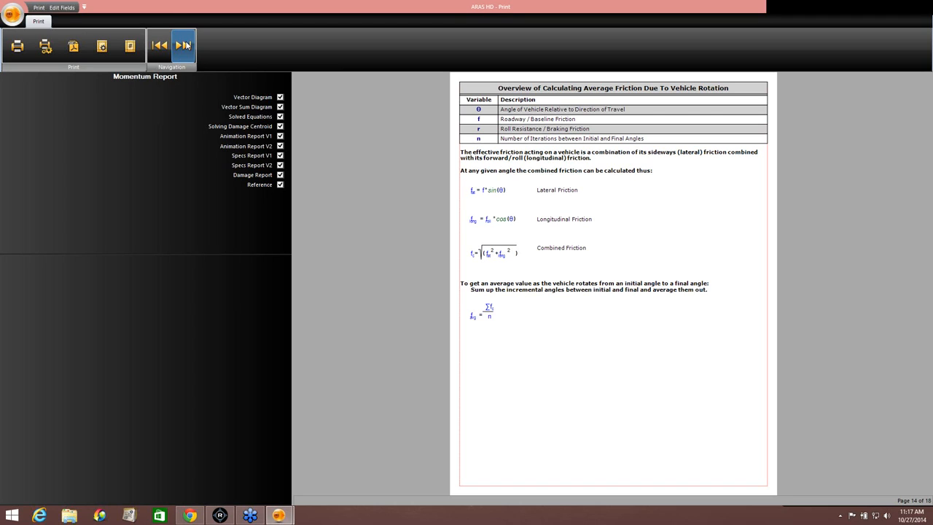
Step: Review both vehicles' animation tables, the vehicle specifications and the reference page, and close the report
{"action": "left_click", "coordinate": [183, 46]}
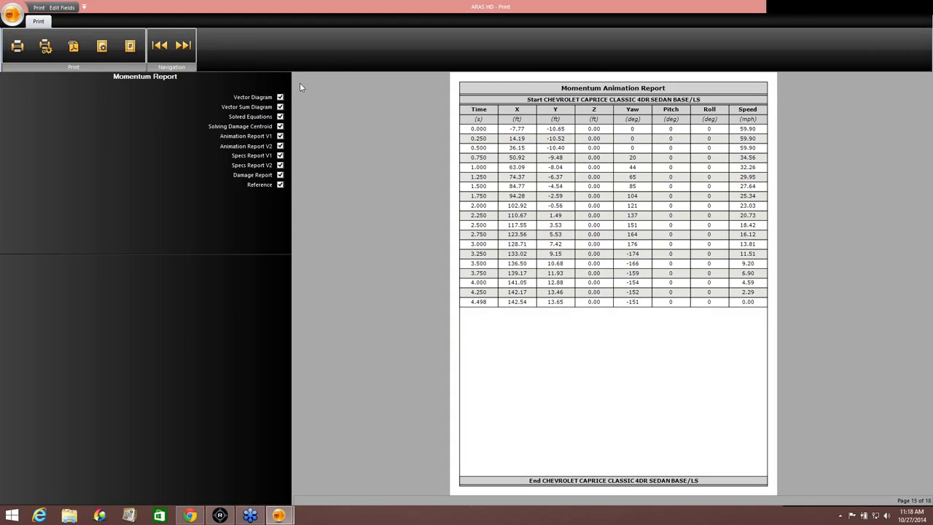
{"action": "left_click", "coordinate": [183, 46]}
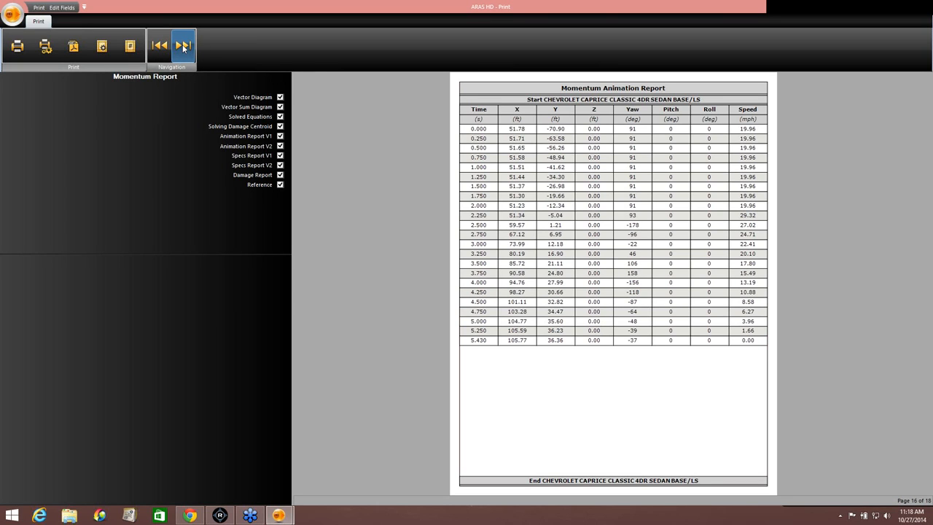
{"action": "left_click", "coordinate": [183, 46]}
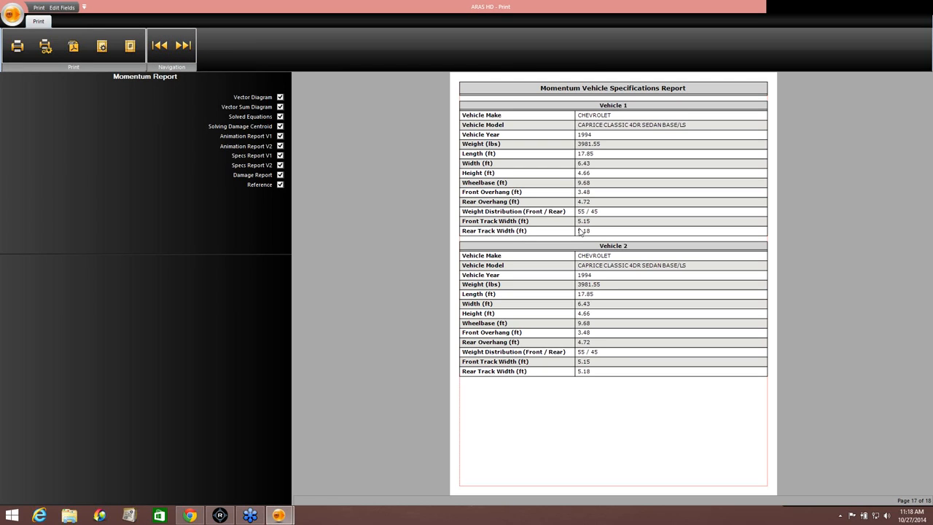
{"action": "left_click", "coordinate": [185, 46]}
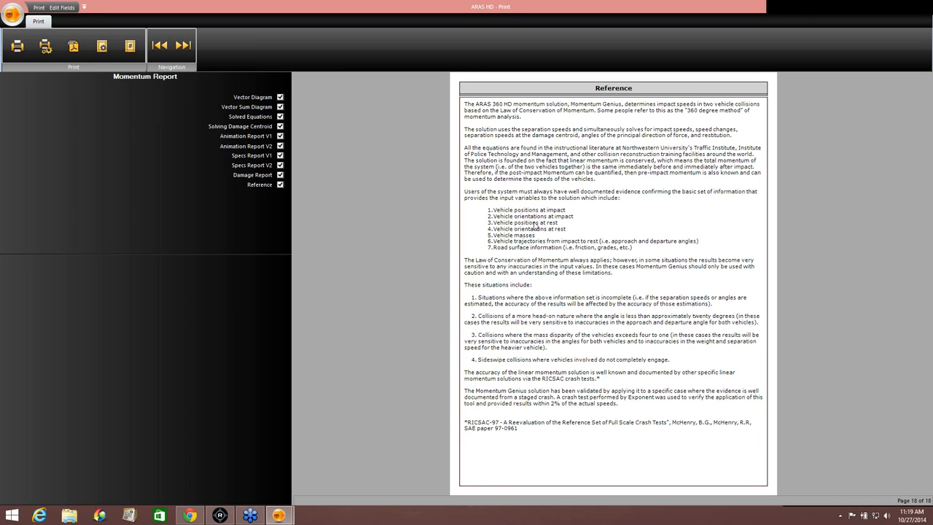
{"action": "left_click", "coordinate": [900, 11]}
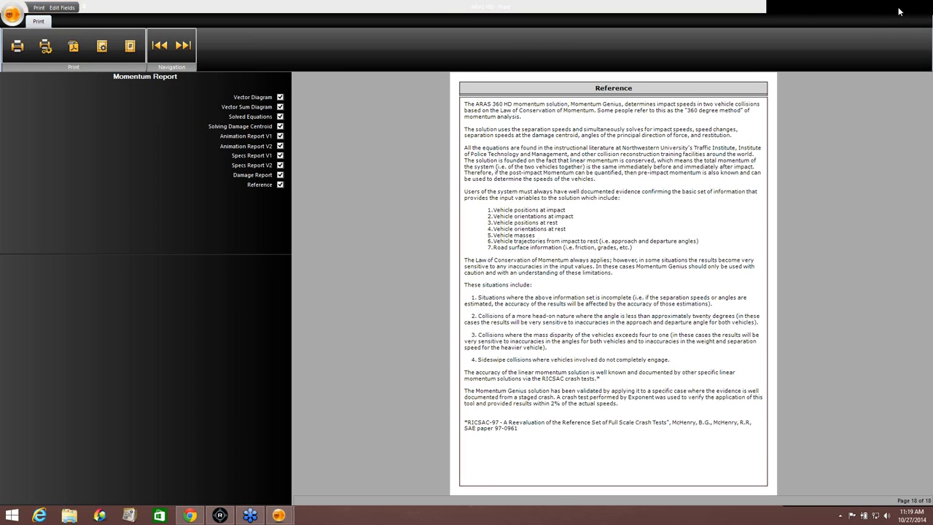
{"action": "left_click", "coordinate": [920, 4]}
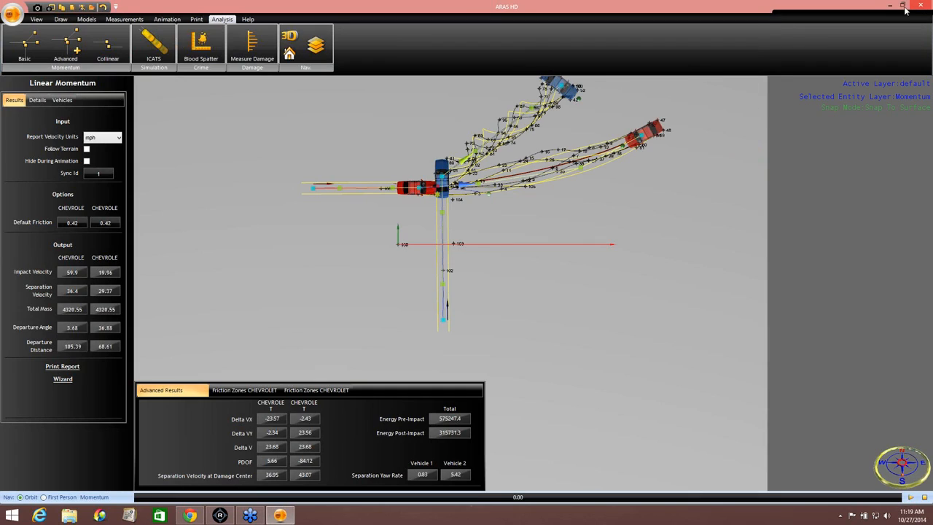
Step: View the crash scene in 3D and play the momentum animation several times to watch the collision
{"action": "left_click", "coordinate": [290, 40]}
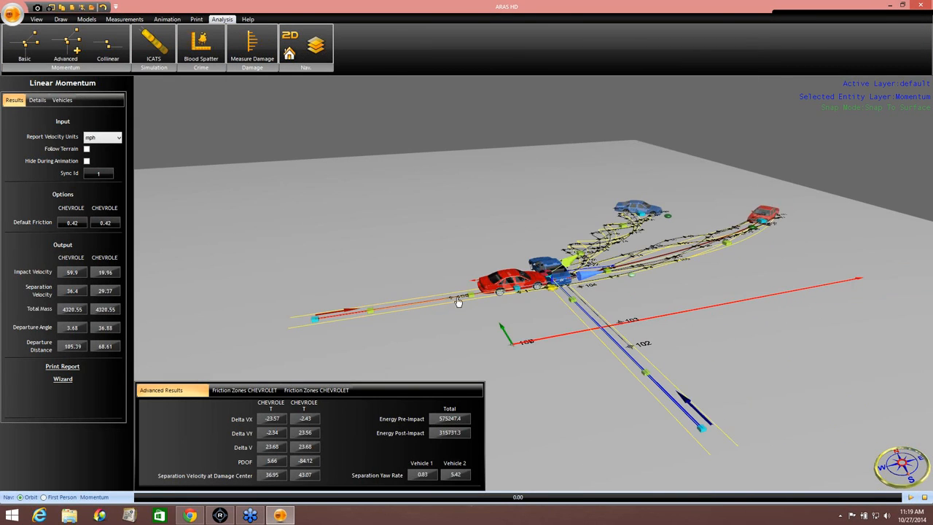
{"action": "left_click", "coordinate": [167, 19]}
{"action": "left_click", "coordinate": [61, 44]}
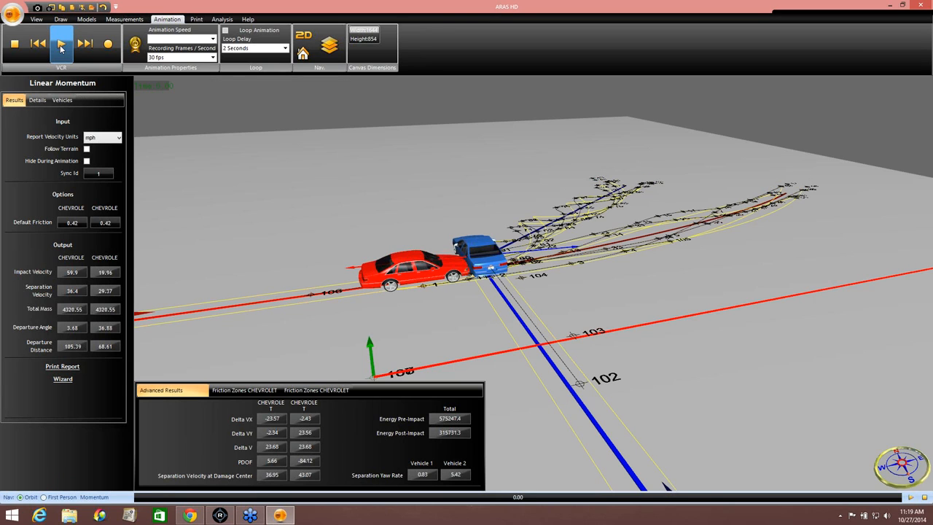
{"action": "left_click", "coordinate": [61, 45]}
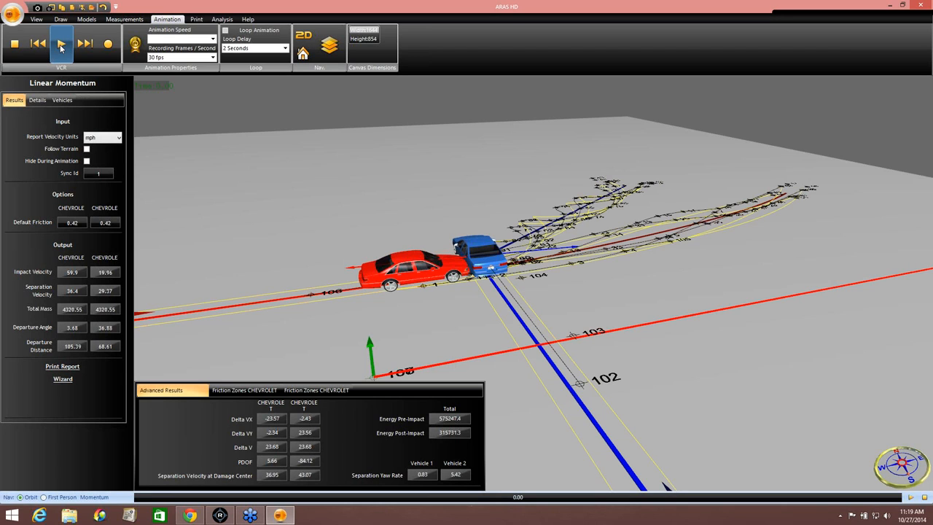
{"action": "left_click", "coordinate": [61, 45]}
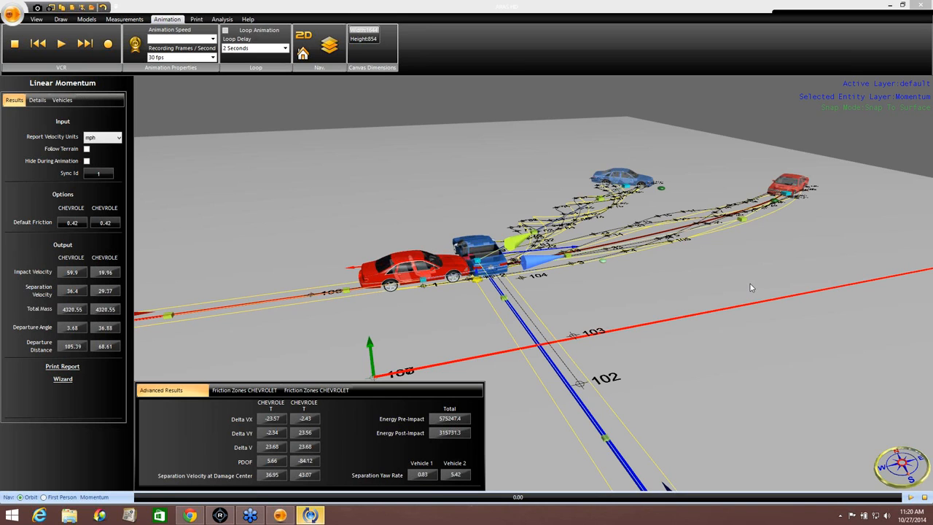
Step: In the 2D view, shift the red car's impact position slightly back and forth against the blue car to test the effect on speeds
{"action": "left_click", "coordinate": [303, 35]}
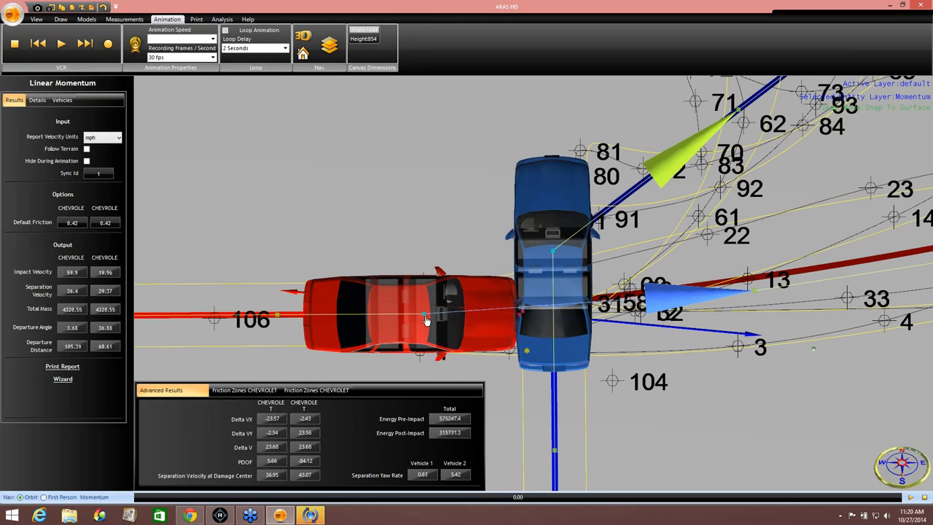
{"action": "left_click_drag", "start_coordinate": [422, 315], "coordinate": [432, 314]}
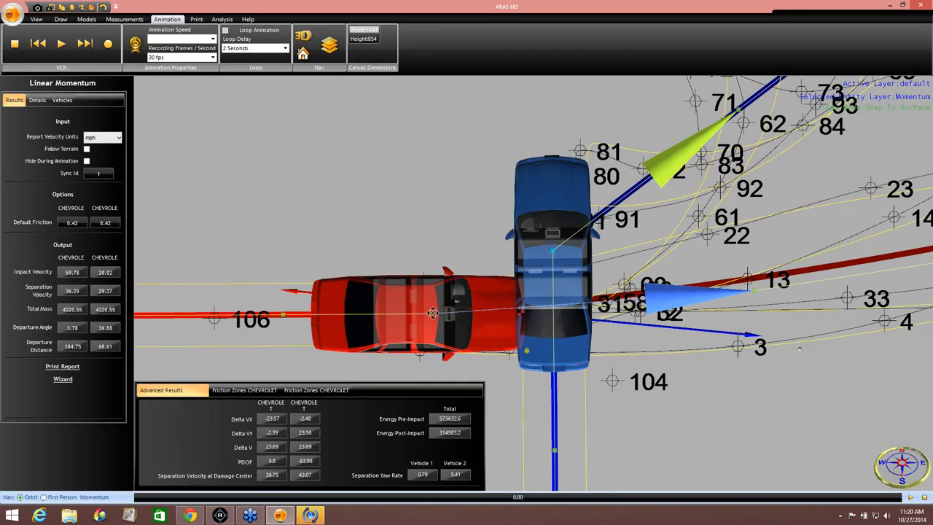
{"action": "left_click_drag", "start_coordinate": [433, 313], "coordinate": [424, 315]}
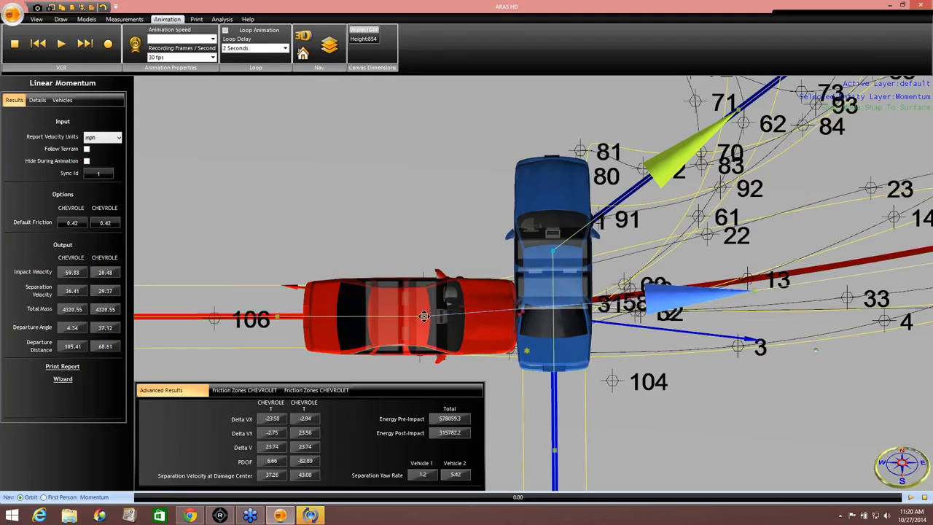
{"action": "mouse_move", "coordinate": [424, 315]}
{"action": "left_mouse_down"}
{"action": "mouse_move", "coordinate": [414, 316]}
{"action": "mouse_move", "coordinate": [433, 315]}
{"action": "left_mouse_up"}
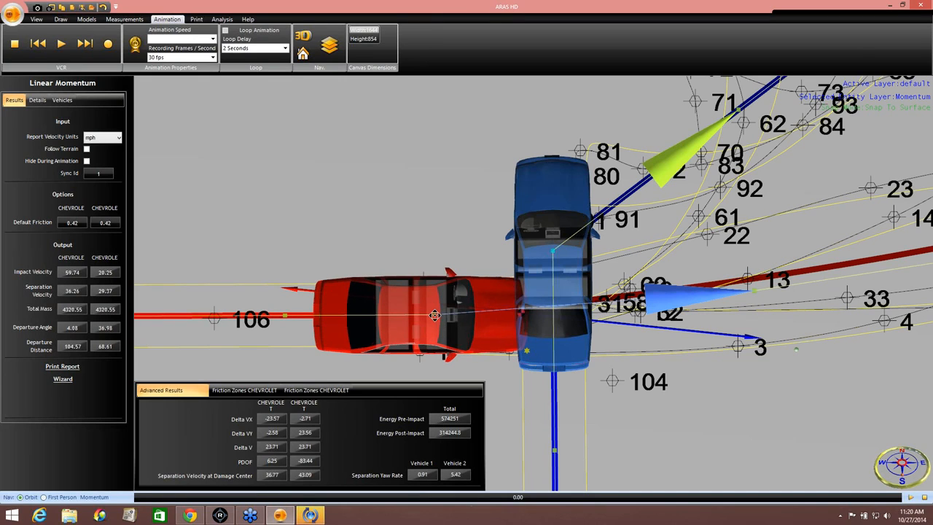
{"action": "left_click_drag", "start_coordinate": [435, 315], "coordinate": [426, 318]}
Step: Inspect the red car's departure path through to its rest position and show the before and after impact details
{"action": "middle_click_drag", "start_coordinate": [442, 249], "coordinate": [381, 202]}
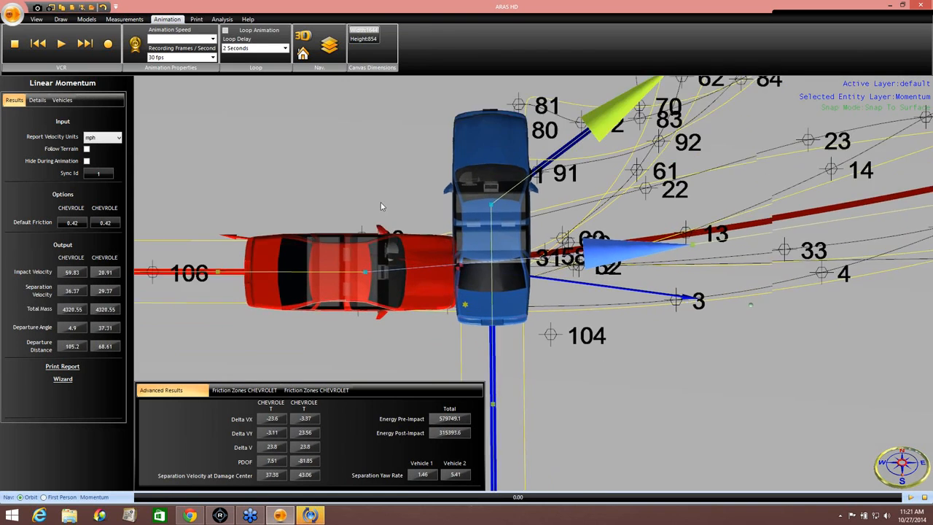
{"action": "scroll", "coordinate": [558, 355], "scroll_direction": "down", "scroll_amount": 1}
{"action": "scroll", "coordinate": [558, 353], "scroll_direction": "down", "scroll_amount": 1}
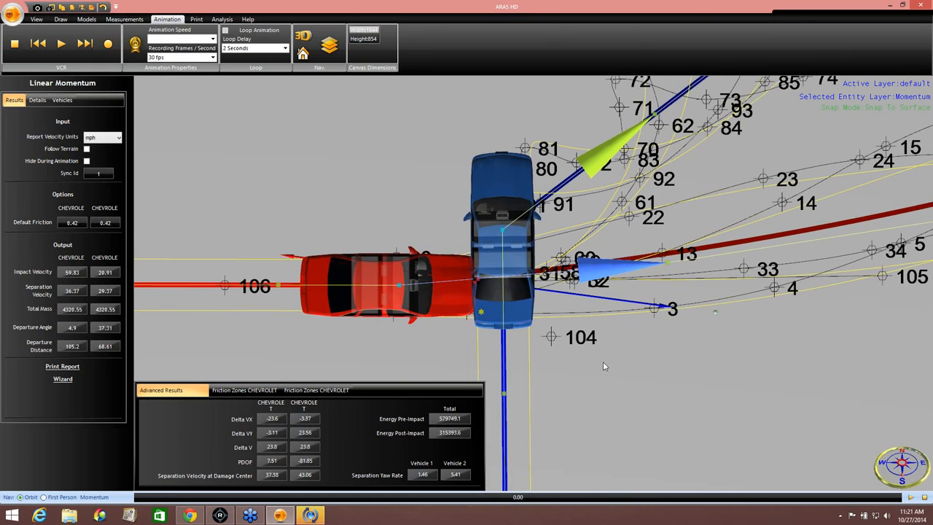
{"action": "middle_click_drag", "start_coordinate": [604, 367], "coordinate": [523, 350]}
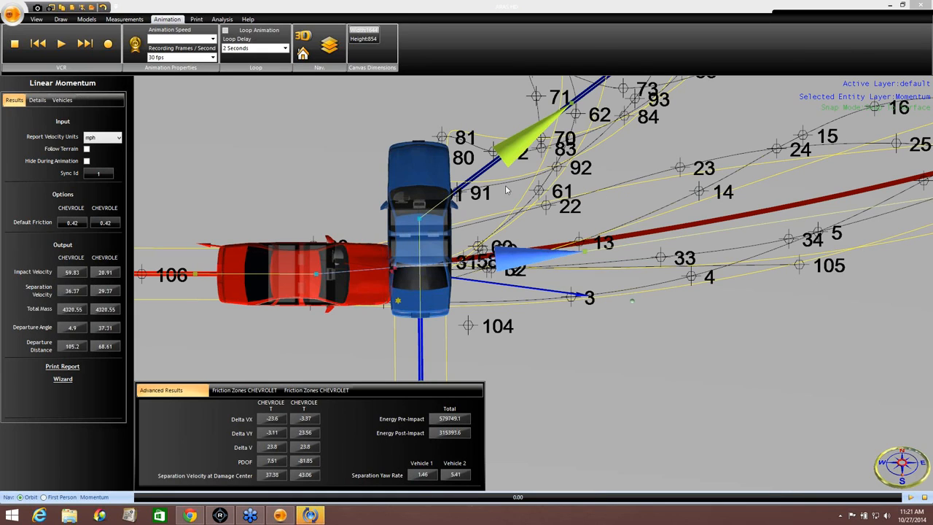
{"action": "middle_click_drag", "start_coordinate": [637, 372], "coordinate": [530, 356]}
{"action": "scroll", "coordinate": [529, 352], "scroll_direction": "down", "scroll_amount": 5}
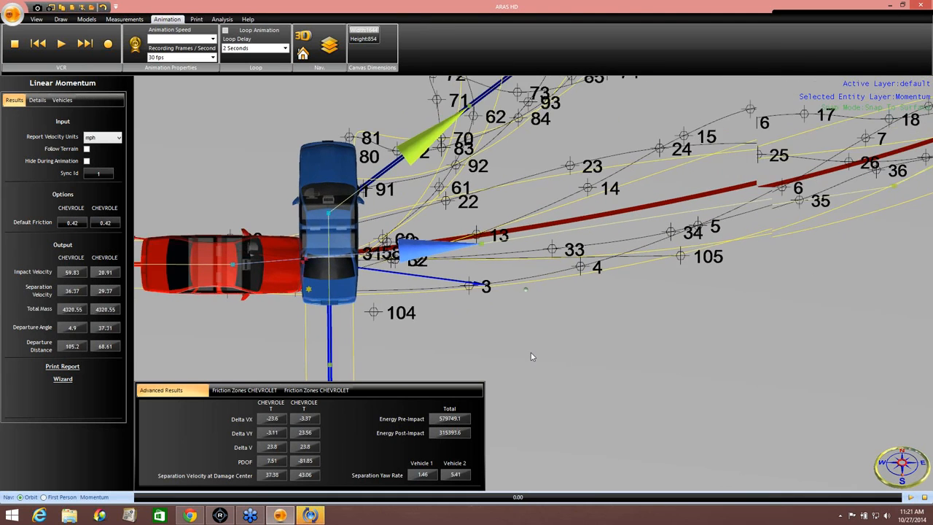
{"action": "scroll", "coordinate": [538, 356], "scroll_direction": "down", "scroll_amount": 2}
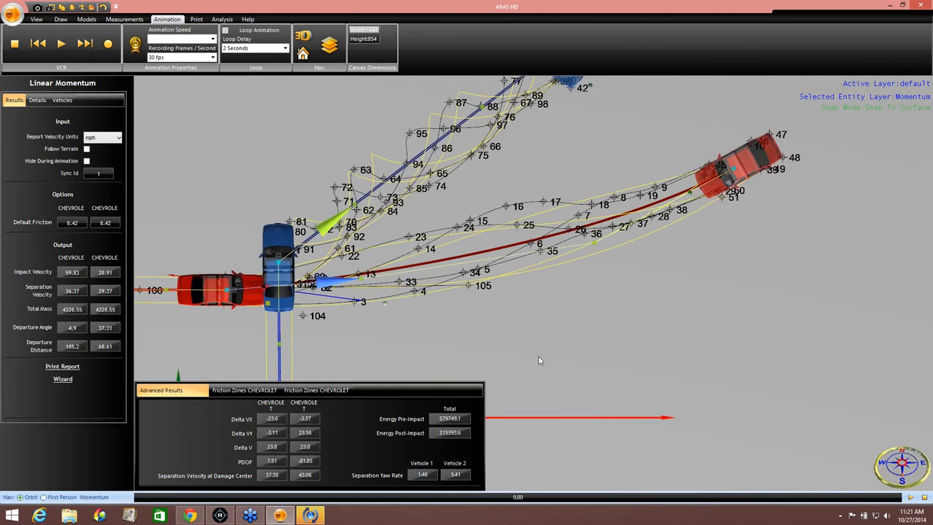
{"action": "scroll", "coordinate": [528, 339], "scroll_direction": "down", "scroll_amount": 1}
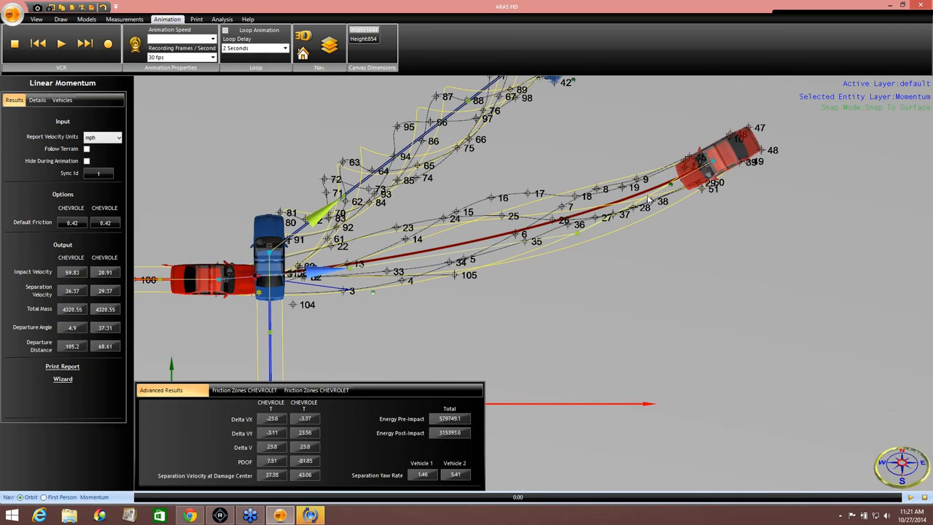
{"action": "left_click", "coordinate": [37, 100]}
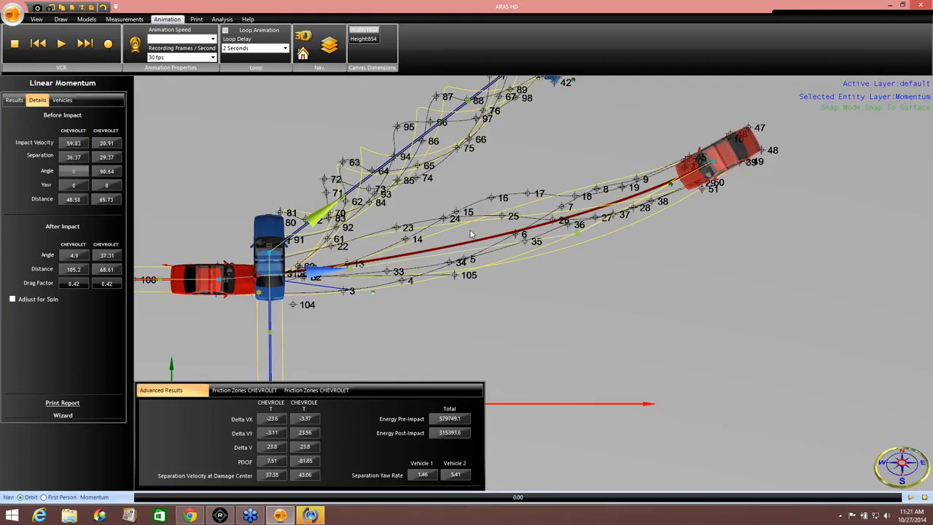
Step: Set the after-impact drag factor of both vehicles to 0.7 and show the momentum results
{"action": "middle_click_drag", "start_coordinate": [464, 295], "coordinate": [456, 272]}
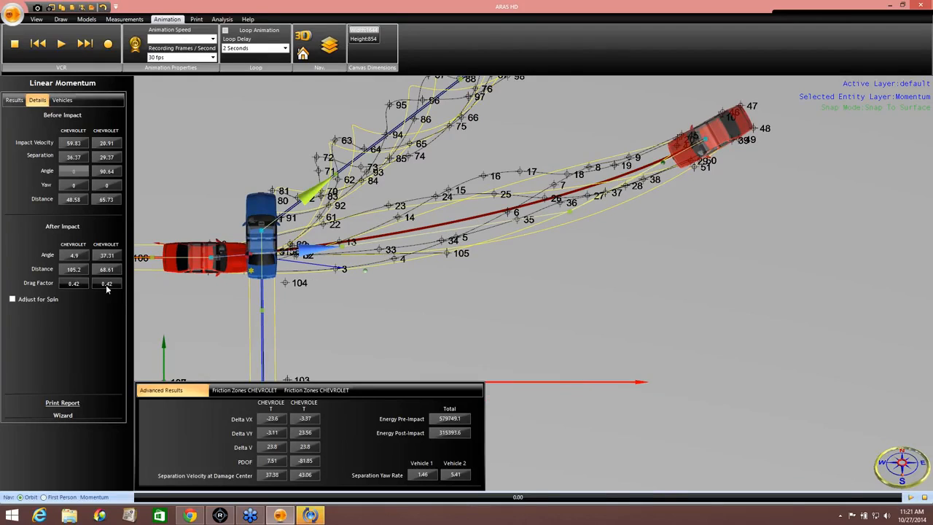
{"action": "left_click", "coordinate": [82, 284]}
{"action": "type", "text": ".7"}
{"action": "left_click", "coordinate": [131, 283]}
{"action": "left_click", "coordinate": [114, 284]}
{"action": "type", "text": "."}
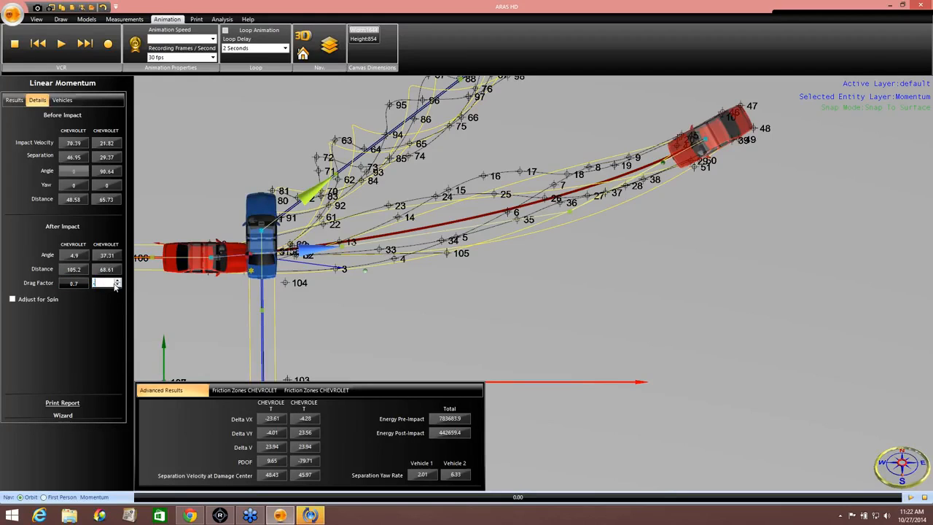
{"action": "type", "text": "7"}
{"action": "left_click", "coordinate": [14, 100]}
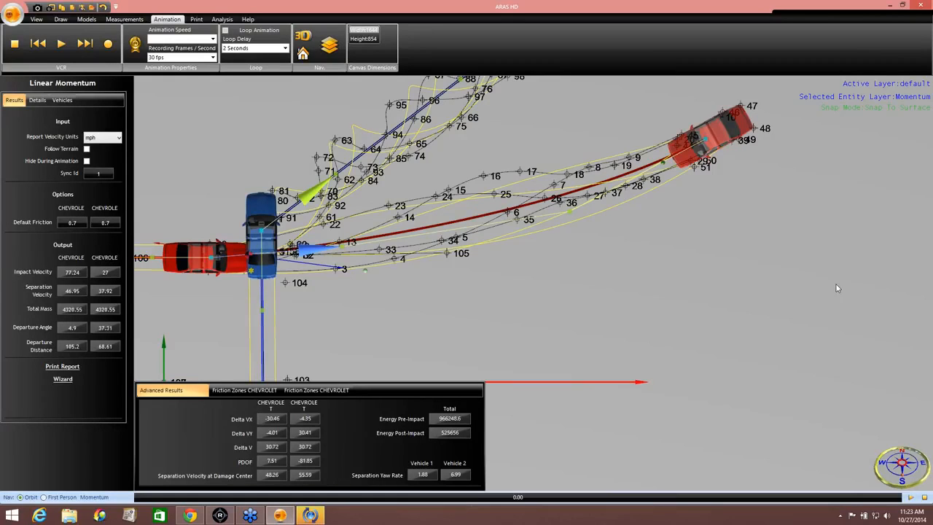
{"action": "scroll", "coordinate": [572, 298], "scroll_direction": "down", "scroll_amount": 3}
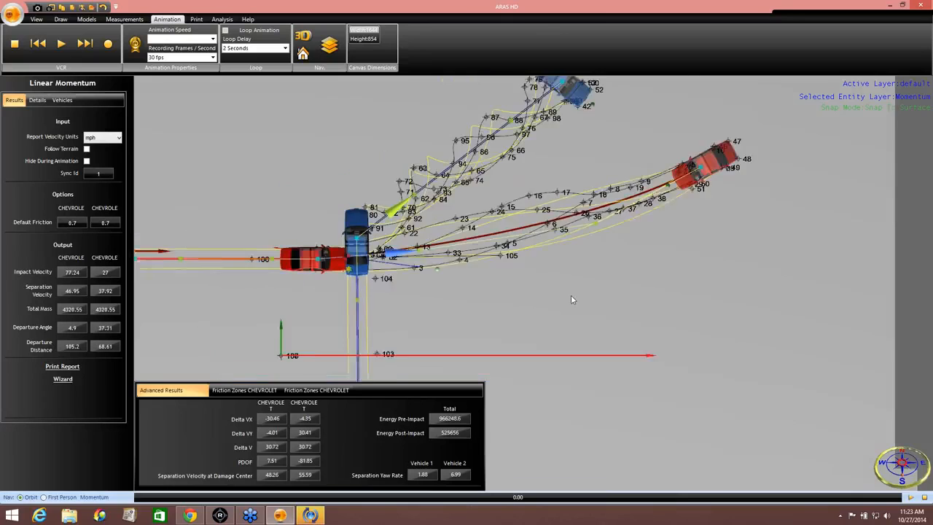
{"action": "scroll", "coordinate": [571, 298], "scroll_direction": "down", "scroll_amount": 2}
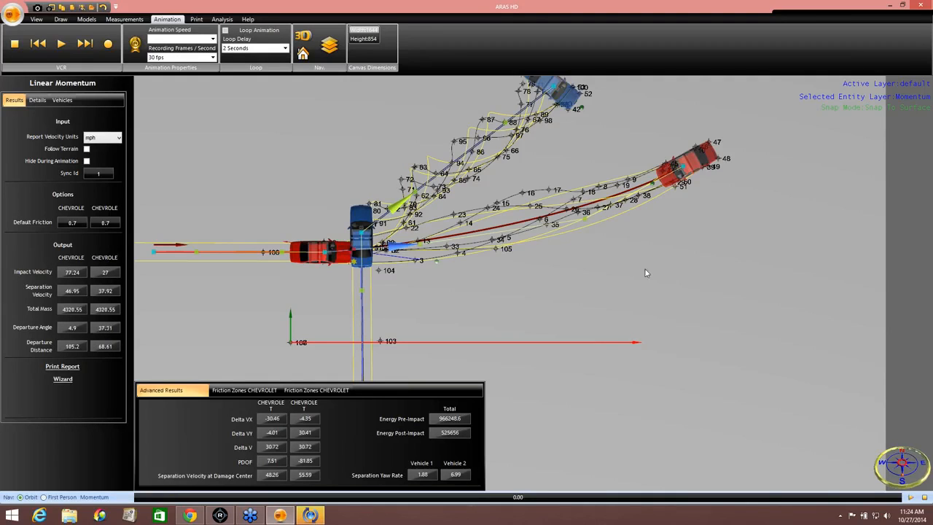
{"action": "middle_click_drag", "start_coordinate": [559, 161], "coordinate": [561, 217]}
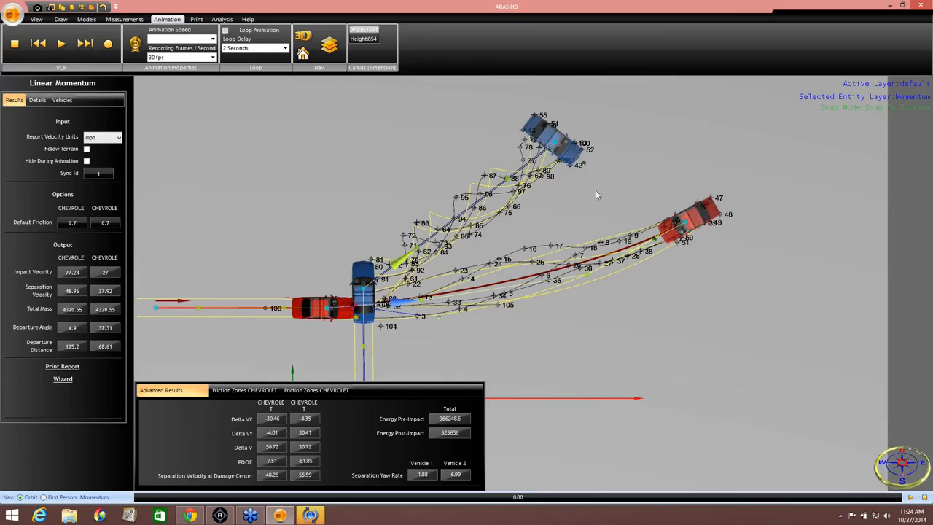
{"action": "middle_click_drag", "start_coordinate": [586, 178], "coordinate": [595, 166]}
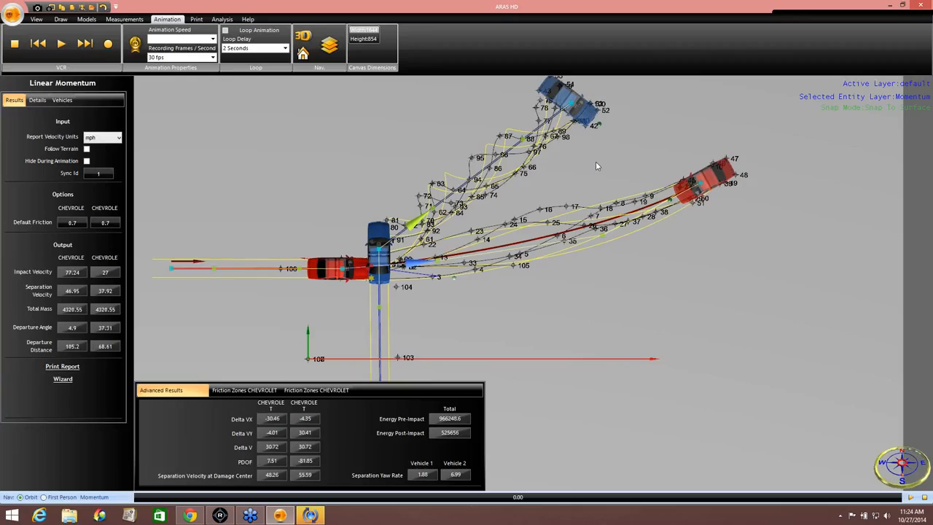
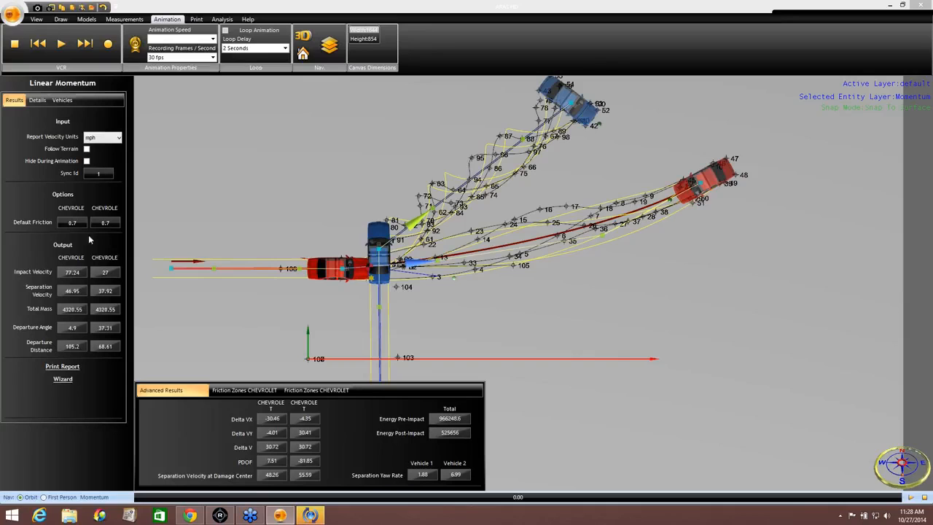
Step: Set the after-impact drag factor of both vehicles to 0.42 and return to the momentum results
{"action": "left_click", "coordinate": [36, 101]}
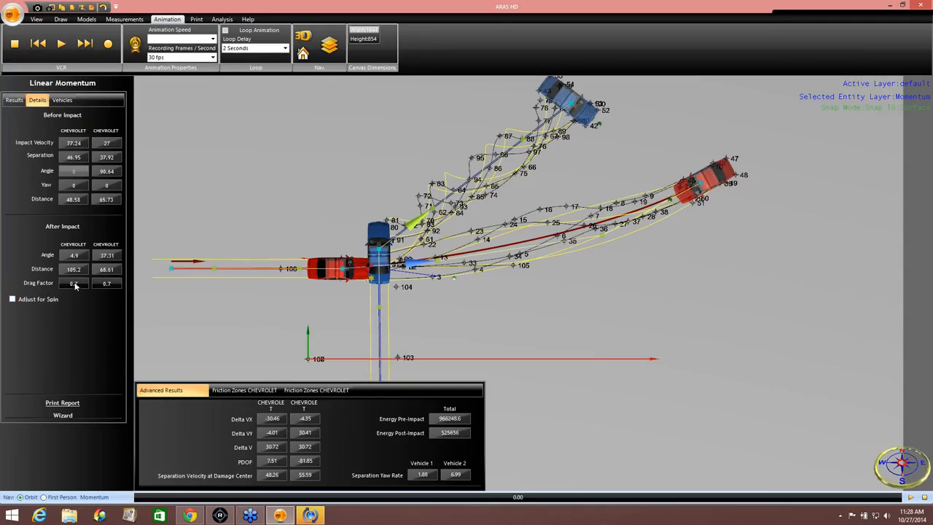
{"action": "left_click", "coordinate": [82, 285]}
{"action": "type", "text": "0.42"}
{"action": "left_click", "coordinate": [107, 285]}
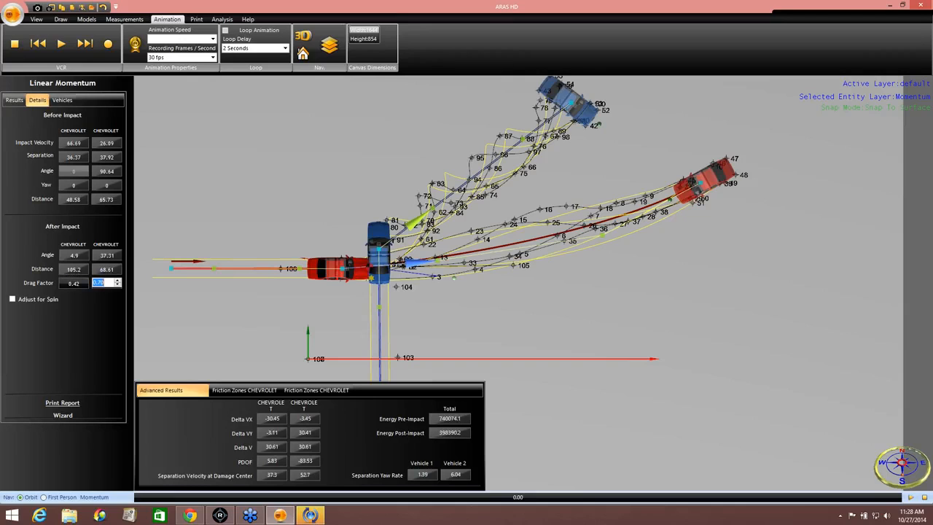
{"action": "type", "text": ".42"}
{"action": "key", "text": "Return"}
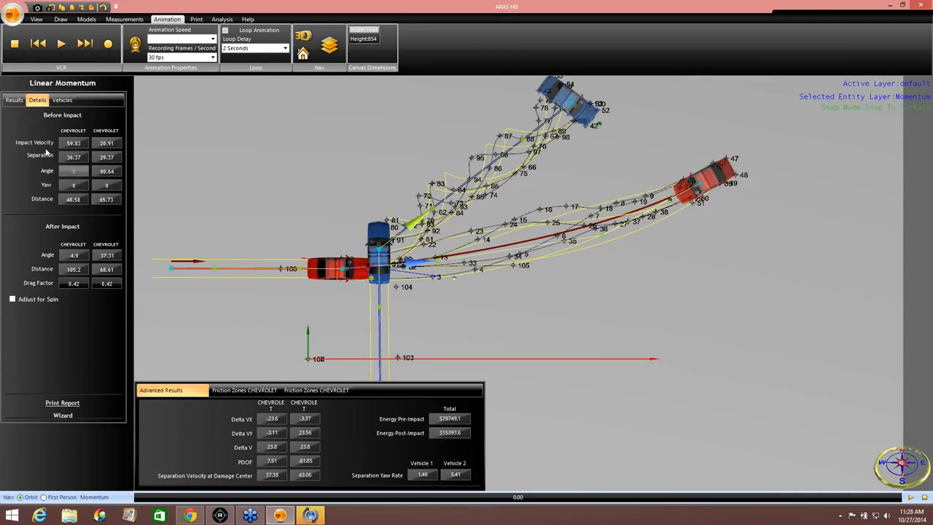
{"action": "left_click", "coordinate": [14, 99]}
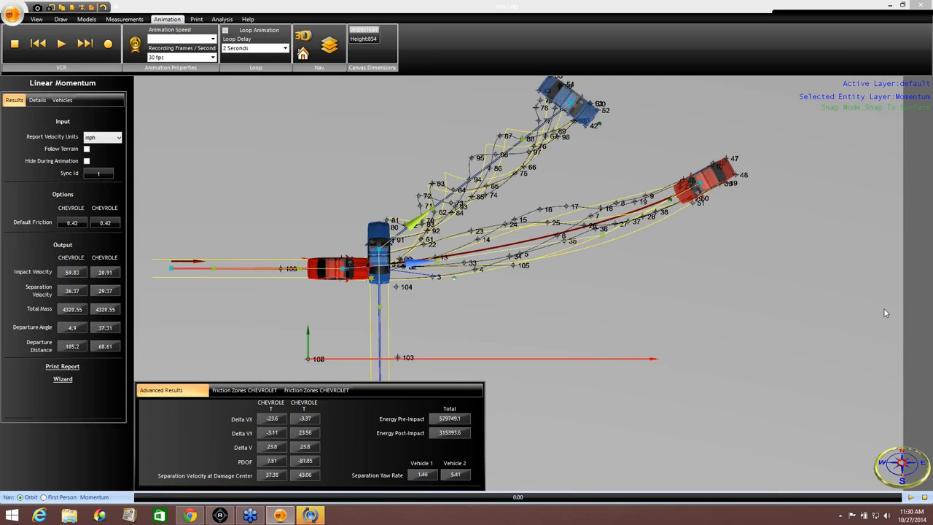
Step: Draw a nearly horizontal straight line about 159 long across the scene, crossing both vehicles' departure paths
{"action": "middle_click_drag", "start_coordinate": [586, 305], "coordinate": [543, 285]}
{"action": "scroll", "coordinate": [440, 233], "scroll_direction": "up", "scroll_amount": 3}
{"action": "scroll", "coordinate": [473, 239], "scroll_direction": "down", "scroll_amount": 3}
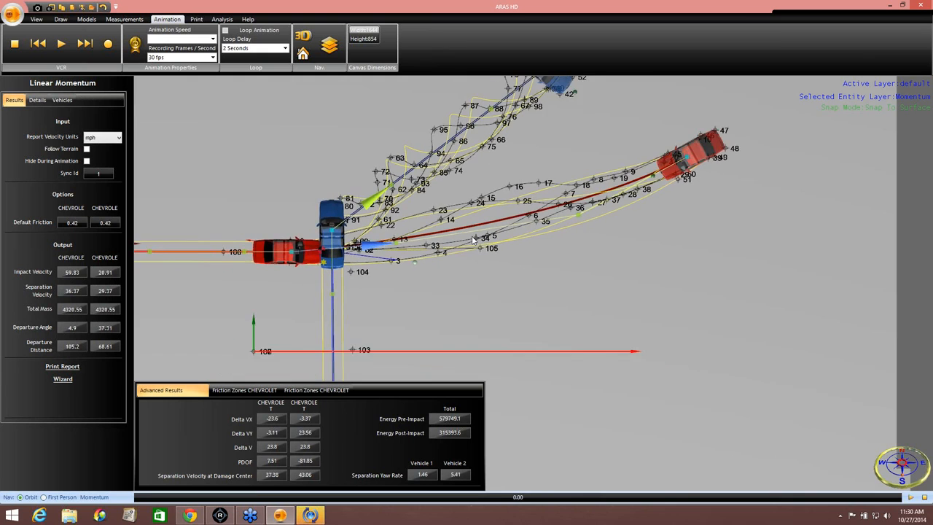
{"action": "scroll", "coordinate": [495, 257], "scroll_direction": "down", "scroll_amount": 2}
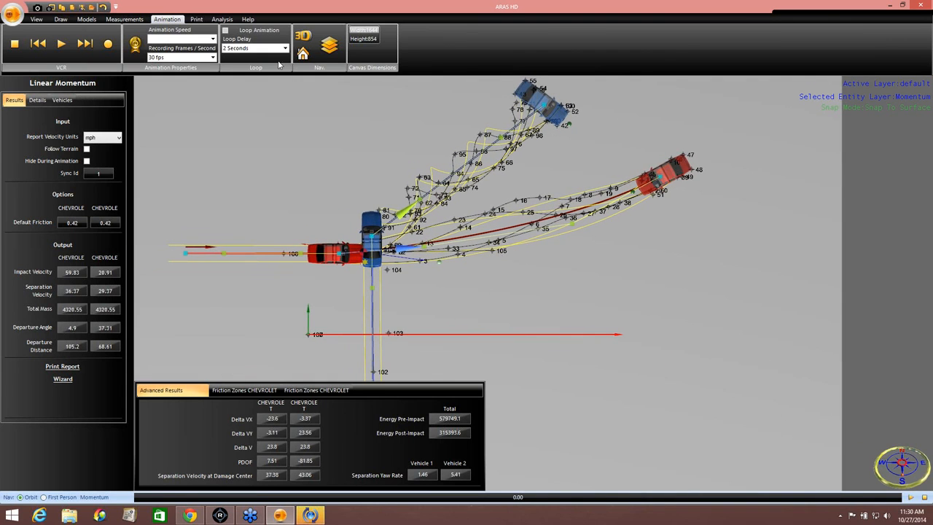
{"action": "left_click", "coordinate": [61, 19]}
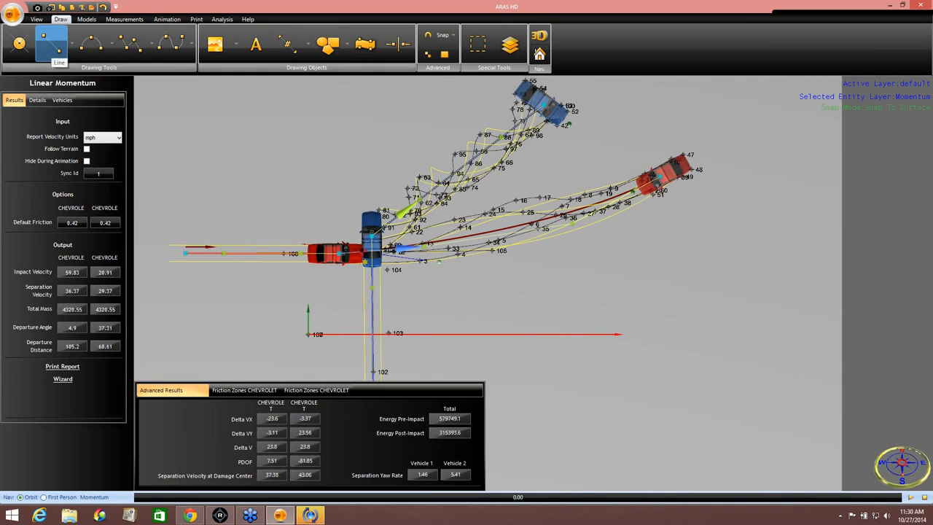
{"action": "left_click", "coordinate": [229, 211]}
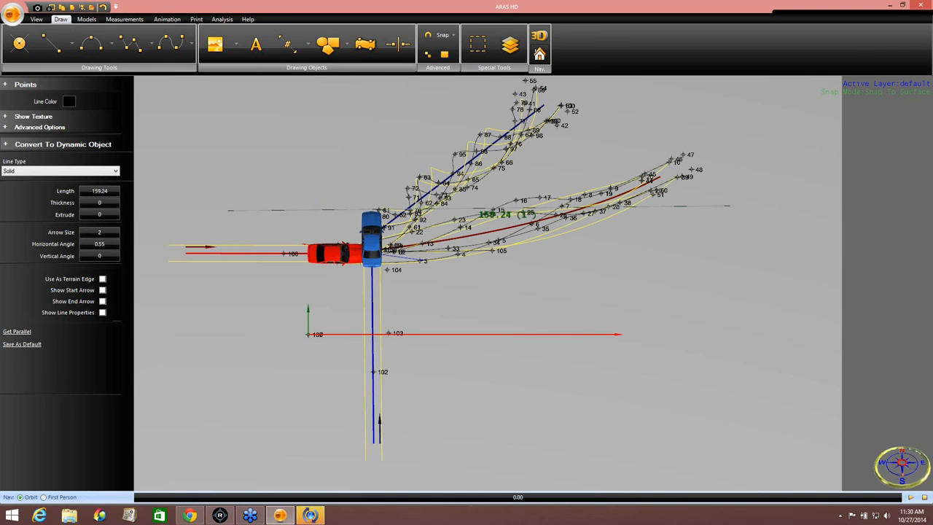
{"action": "left_click", "coordinate": [730, 206]}
{"action": "left_click_drag", "start_coordinate": [651, 247], "coordinate": [573, 252]}
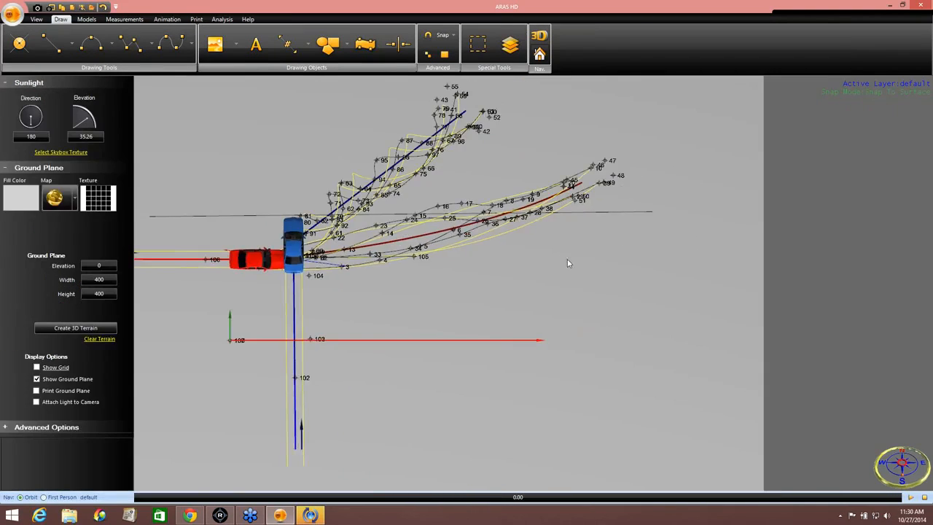
Step: Add a second friction zone to the red car in the momentum analysis, starting at about 77.71 along its departure path
{"action": "left_click", "coordinate": [174, 262]}
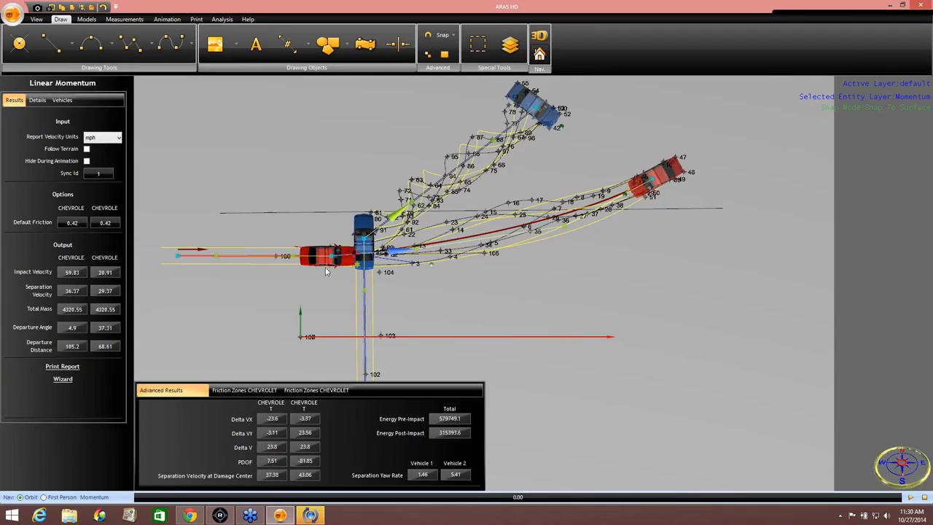
{"action": "left_click", "coordinate": [40, 102]}
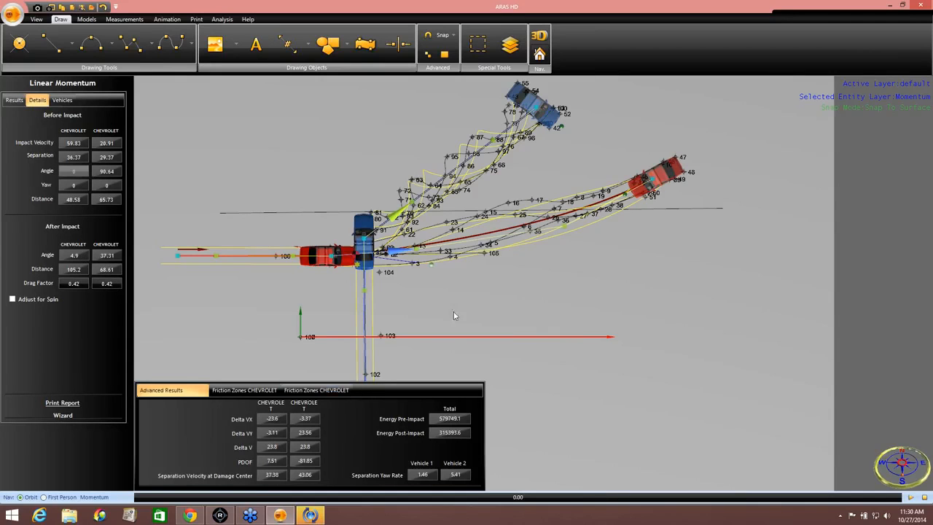
{"action": "middle_click_drag", "start_coordinate": [455, 291], "coordinate": [471, 272]}
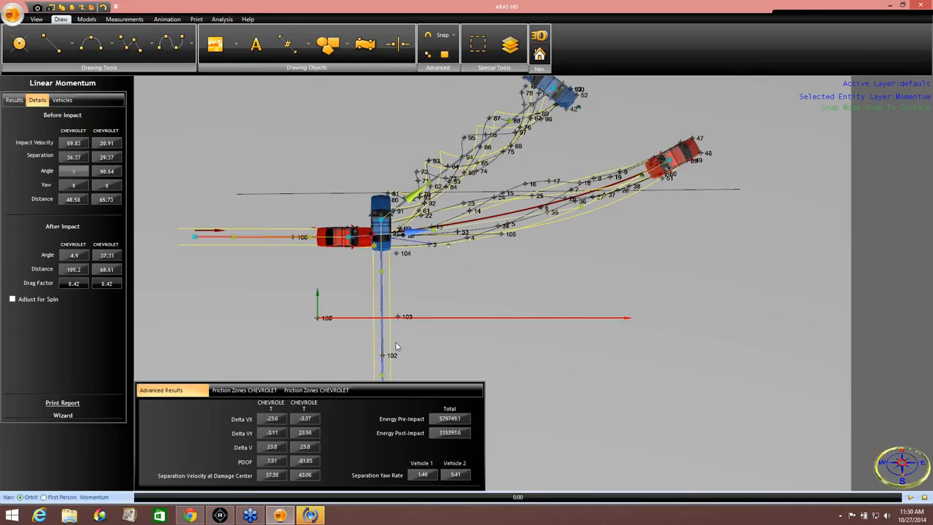
{"action": "left_click", "coordinate": [240, 391]}
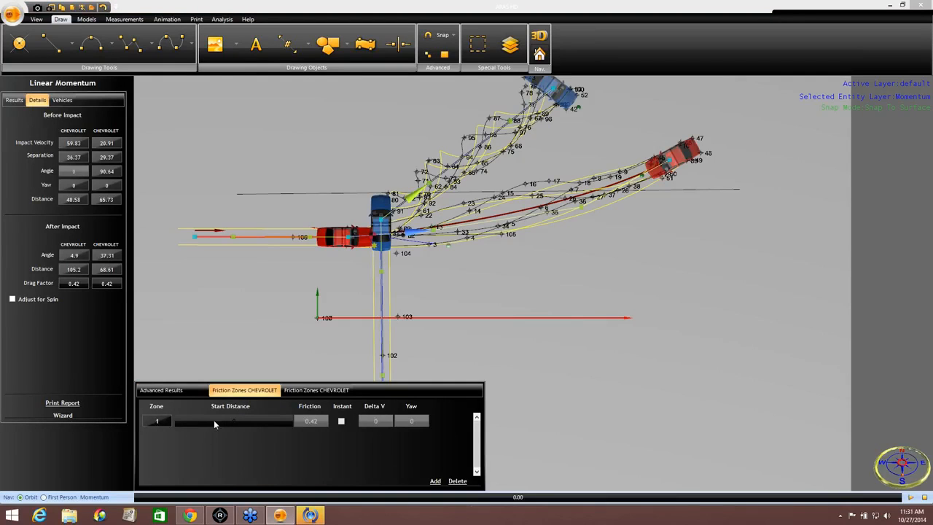
{"action": "left_click", "coordinate": [435, 482]}
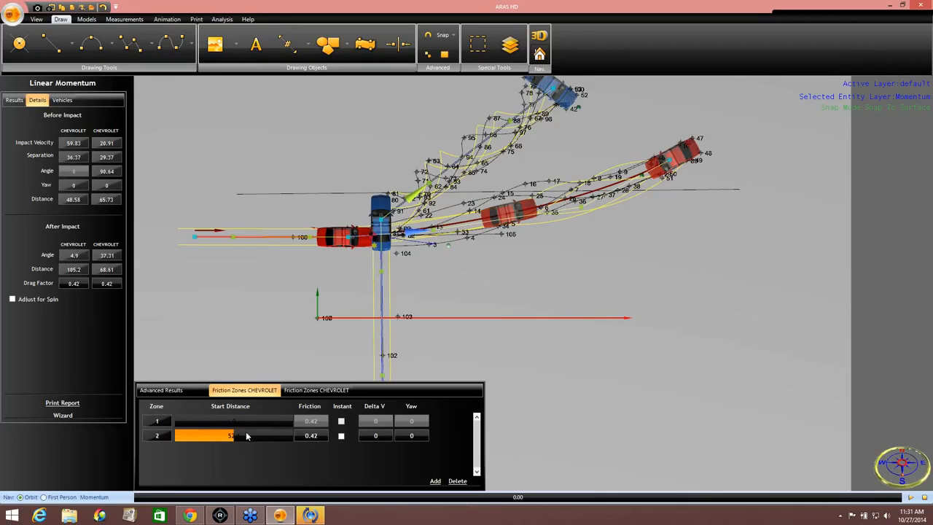
{"action": "left_click_drag", "start_coordinate": [237, 437], "coordinate": [280, 437]}
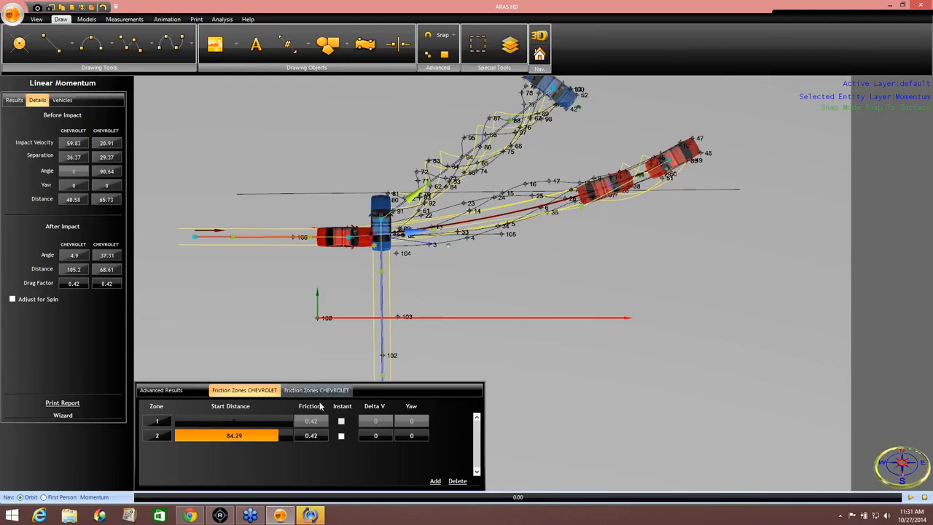
{"action": "left_click_drag", "start_coordinate": [278, 437], "coordinate": [269, 437]}
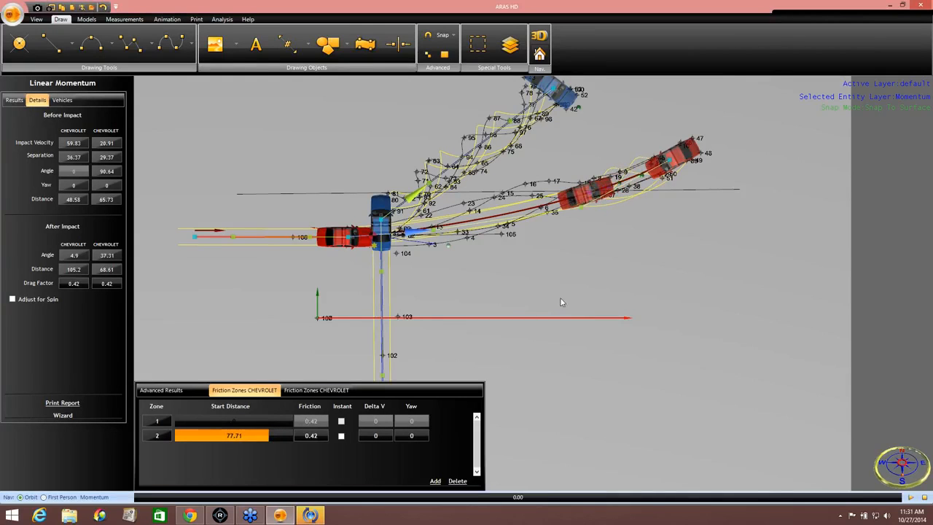
Step: Rotate the red car's zone 2 position to a yaw of about -182.94 and shift its start distance to about 82.23
{"action": "mouse_move", "coordinate": [616, 176]}
{"action": "left_mouse_down"}
{"action": "mouse_move", "coordinate": [595, 163]}
{"action": "mouse_move", "coordinate": [557, 165]}
{"action": "mouse_move", "coordinate": [547, 193]}
{"action": "mouse_move", "coordinate": [587, 211]}
{"action": "mouse_move", "coordinate": [563, 217]}
{"action": "mouse_move", "coordinate": [559, 179]}
{"action": "mouse_move", "coordinate": [599, 156]}
{"action": "mouse_move", "coordinate": [631, 181]}
{"action": "mouse_move", "coordinate": [587, 229]}
{"action": "mouse_move", "coordinate": [554, 216]}
{"action": "mouse_move", "coordinate": [561, 205]}
{"action": "mouse_move", "coordinate": [612, 218]}
{"action": "mouse_move", "coordinate": [636, 195]}
{"action": "left_mouse_up"}
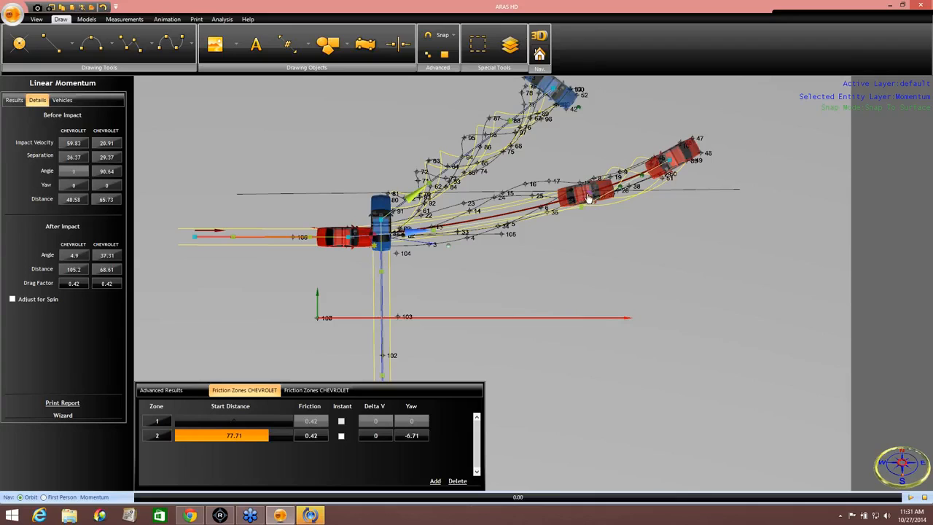
{"action": "left_click_drag", "start_coordinate": [589, 195], "coordinate": [583, 214]}
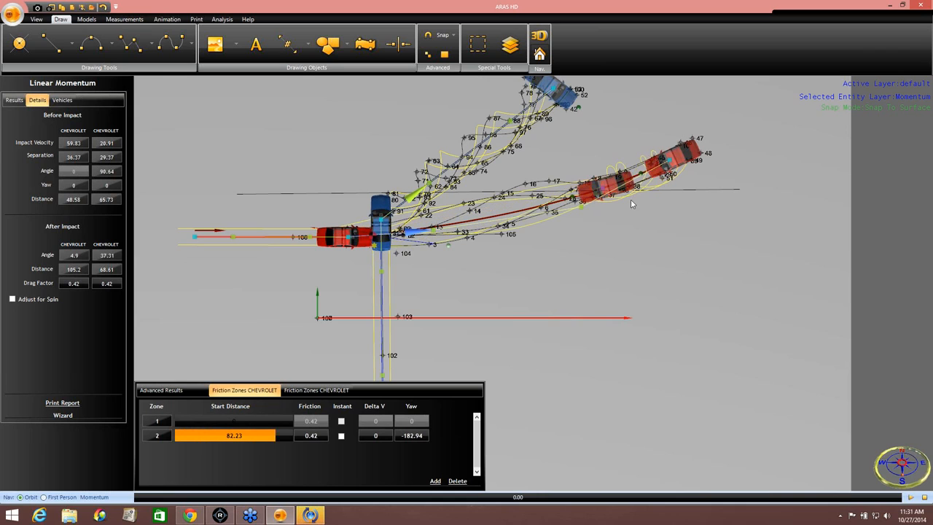
{"action": "left_click_drag", "start_coordinate": [644, 172], "coordinate": [621, 172]}
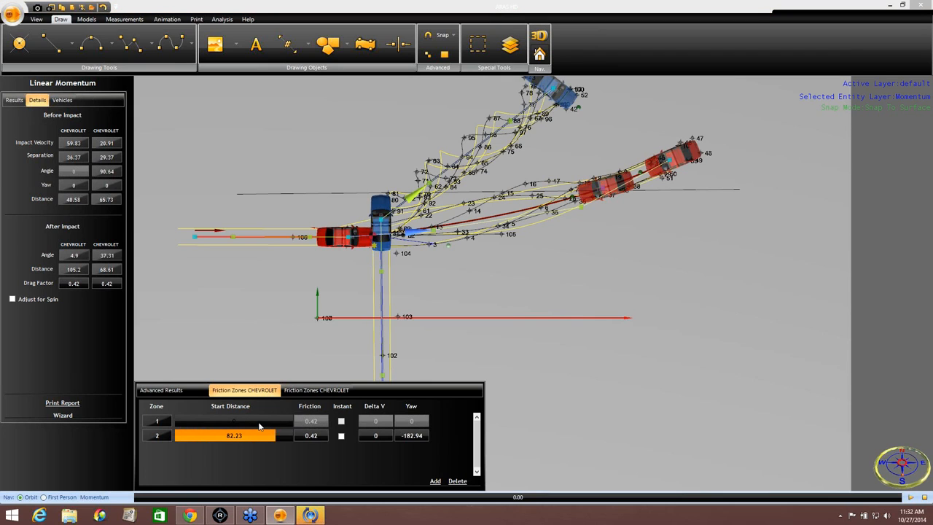
Step: Set the friction of the red car's zone 2 to 0.3
{"action": "left_click", "coordinate": [312, 435]}
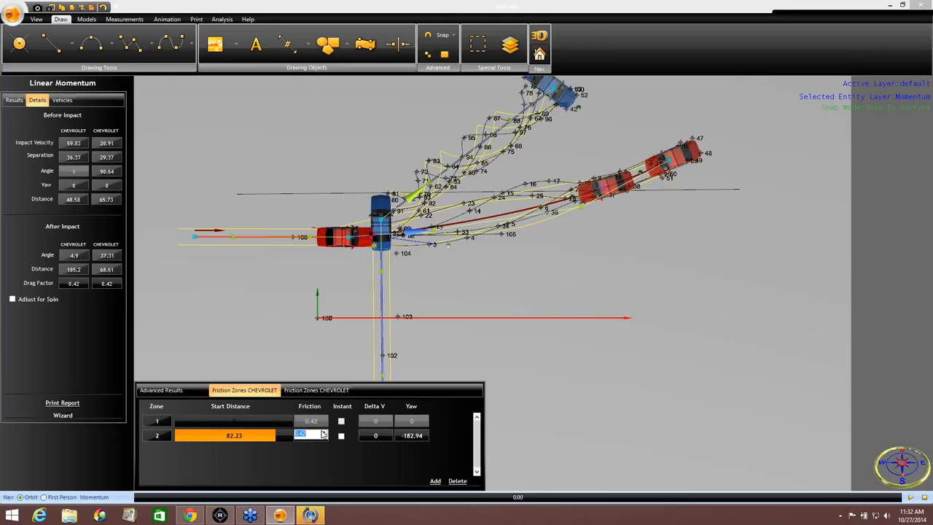
{"action": "key", "text": "BackSpace"}
{"action": "left_click", "coordinate": [528, 313]}
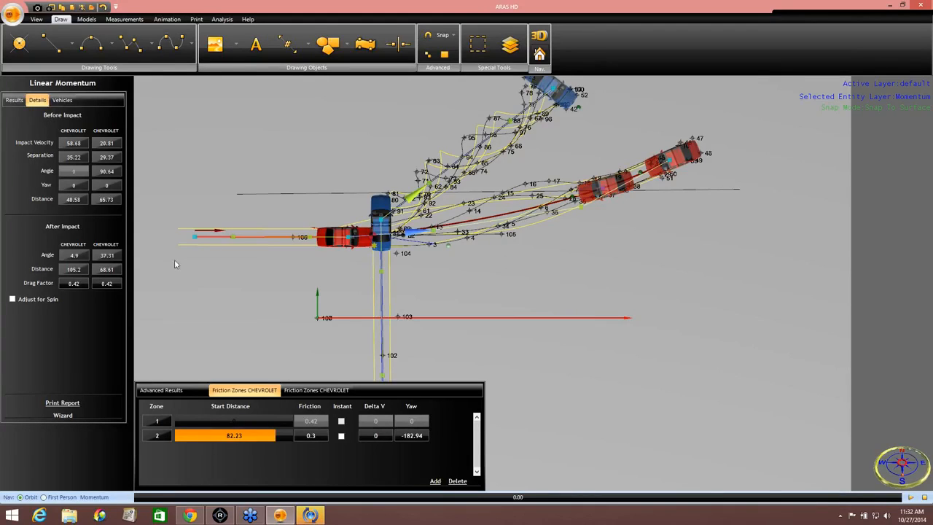
Step: Set the after-impact drag factor of both vehicles to 0.47
{"action": "left_click", "coordinate": [85, 284]}
{"action": "left_click", "coordinate": [77, 283]}
{"action": "type", "text": ".47"}
{"action": "key", "text": "Return"}
{"action": "left_click", "coordinate": [107, 283]}
{"action": "type", "text": ".47"}
{"action": "key", "text": "Return"}
{"action": "left_click", "coordinate": [915, 328]}
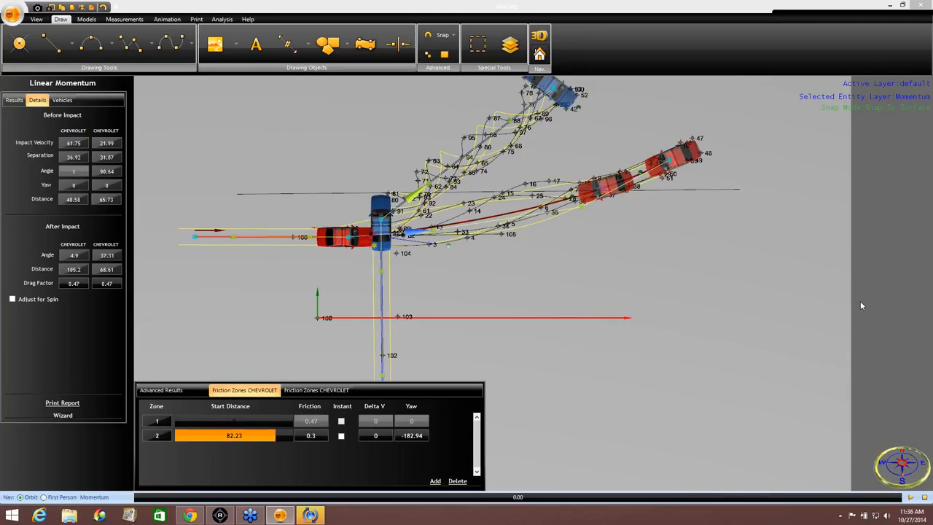
Step: Add a third friction zone to the red car, starting at about 93.72, and make it an instant zone
{"action": "left_click", "coordinate": [435, 482]}
{"action": "left_click", "coordinate": [341, 450]}
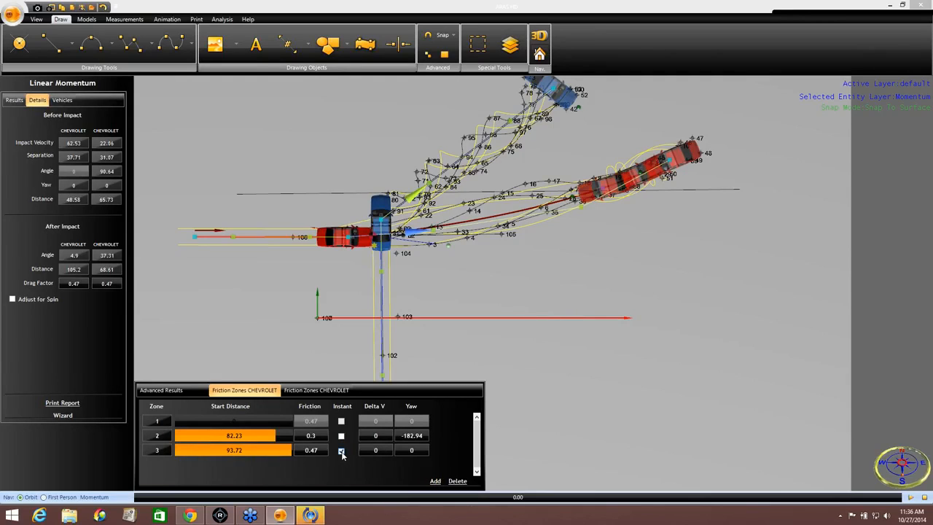
{"action": "left_click", "coordinate": [310, 451]}
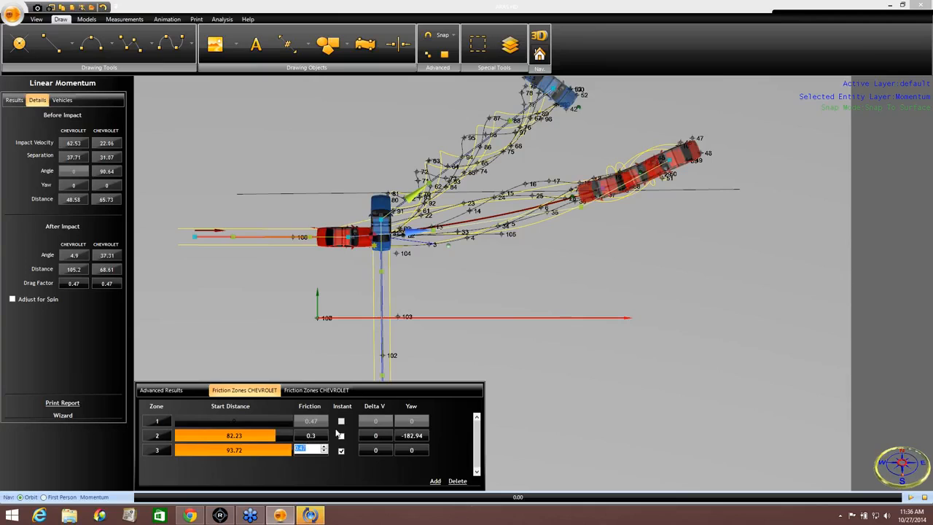
{"action": "left_click", "coordinate": [375, 451]}
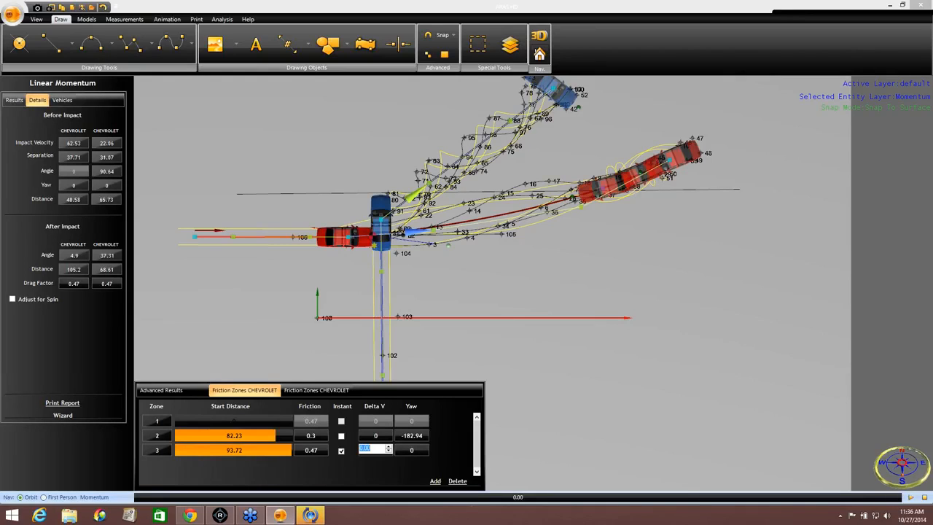
{"action": "key", "text": "Return"}
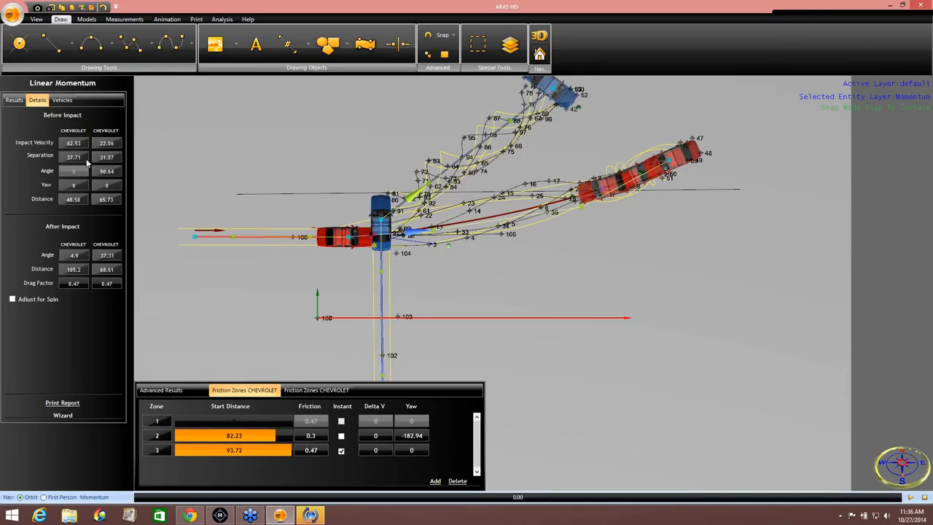
Step: Set the Delta V of the red car's zone 3 to 10
{"action": "double_click", "coordinate": [375, 449]}
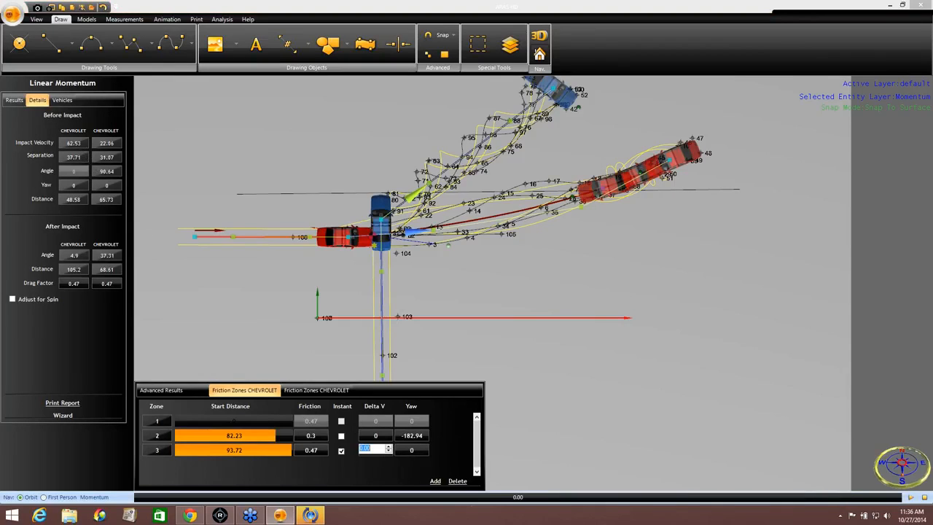
{"action": "type", "text": "10"}
{"action": "key", "text": "Return"}
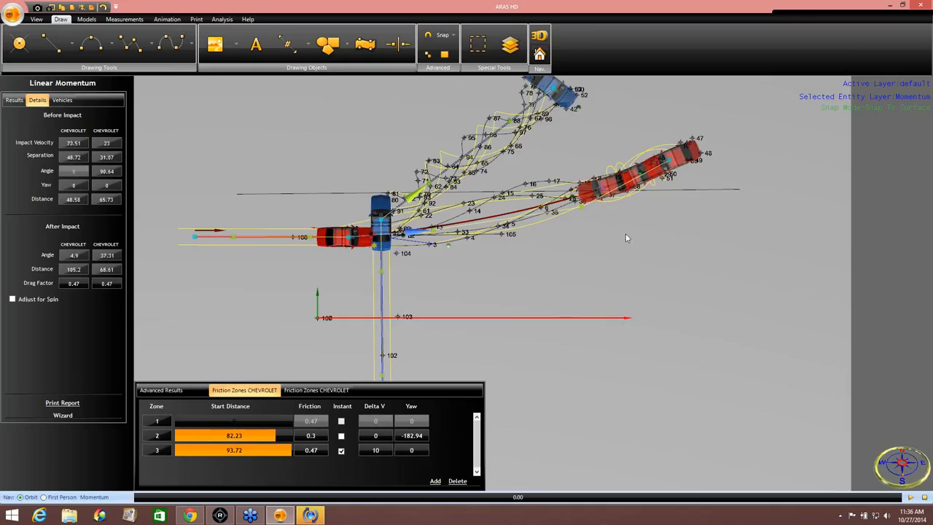
{"action": "left_click", "coordinate": [917, 334]}
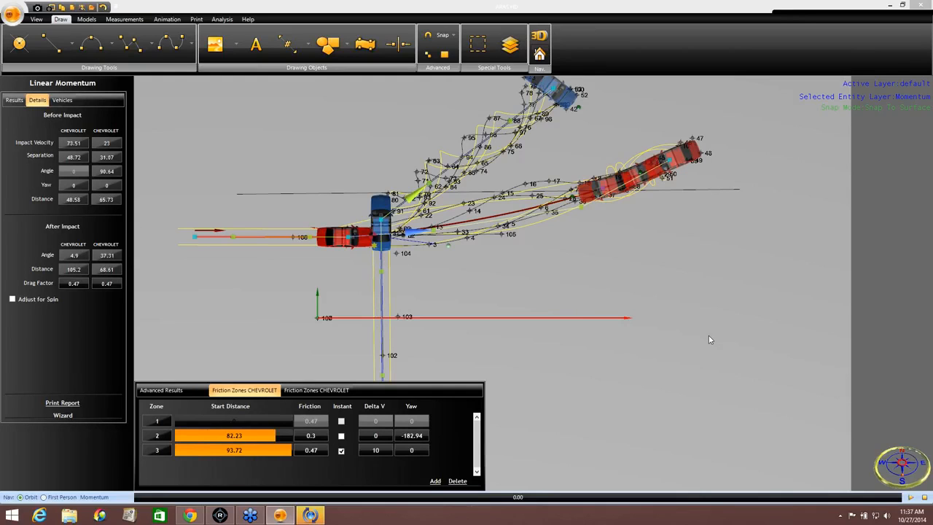
Step: Turn off the instant option for the red car's zone 3, and delete friction zones 3 and 2
{"action": "left_click", "coordinate": [341, 450]}
{"action": "left_click", "coordinate": [918, 332]}
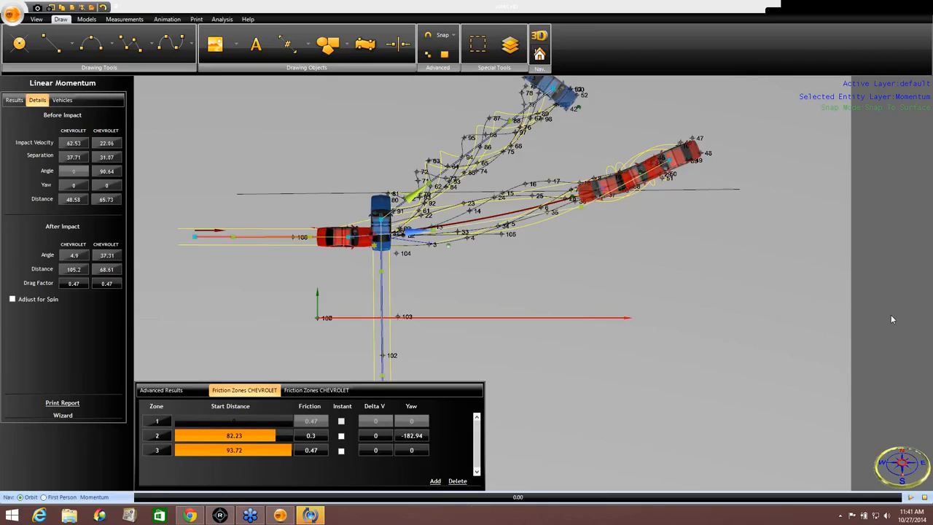
{"action": "middle_click_drag", "start_coordinate": [645, 264], "coordinate": [630, 282]}
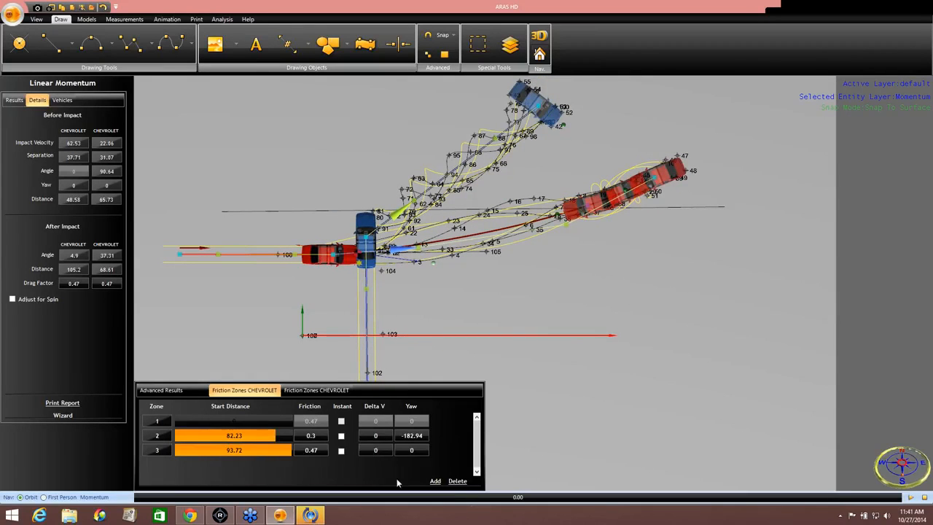
{"action": "left_click", "coordinate": [457, 481]}
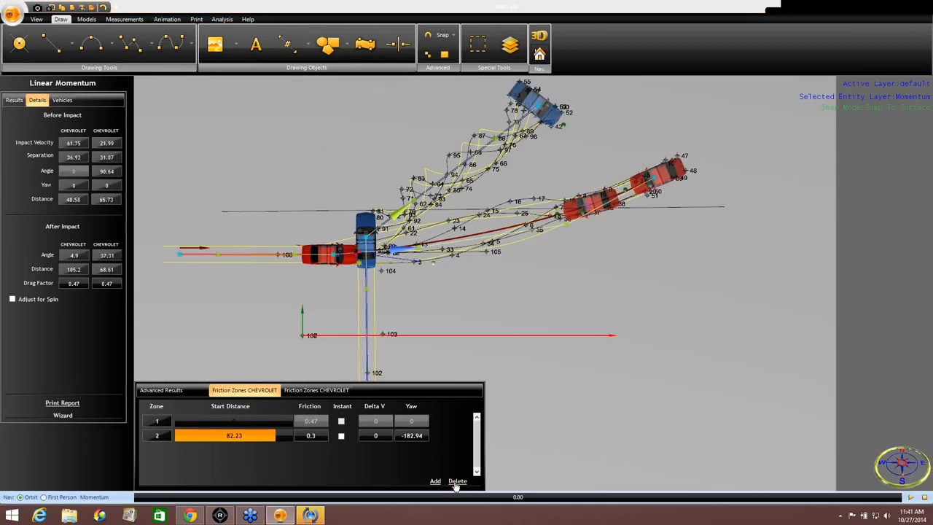
{"action": "left_click", "coordinate": [457, 481]}
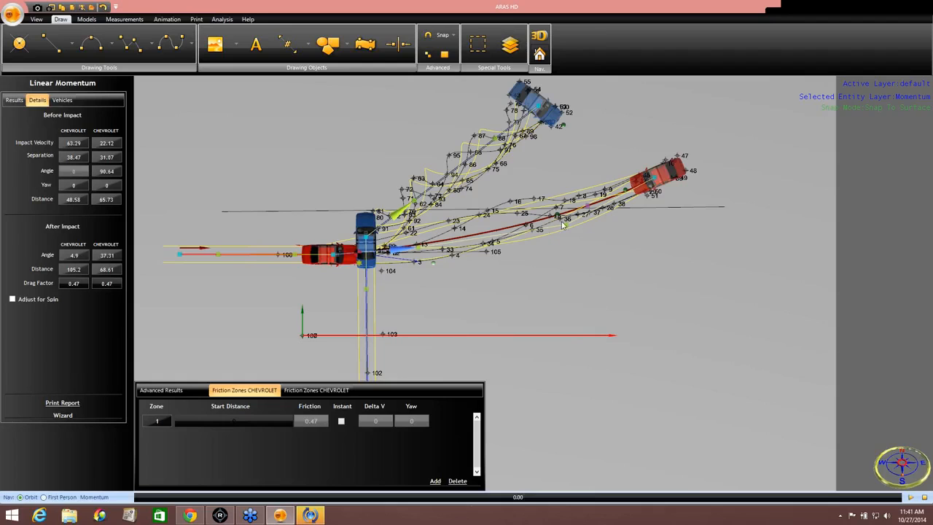
Step: Shift the control point on the red car's departure path slightly, giving a departure distance of about 105.02
{"action": "left_click", "coordinate": [587, 206]}
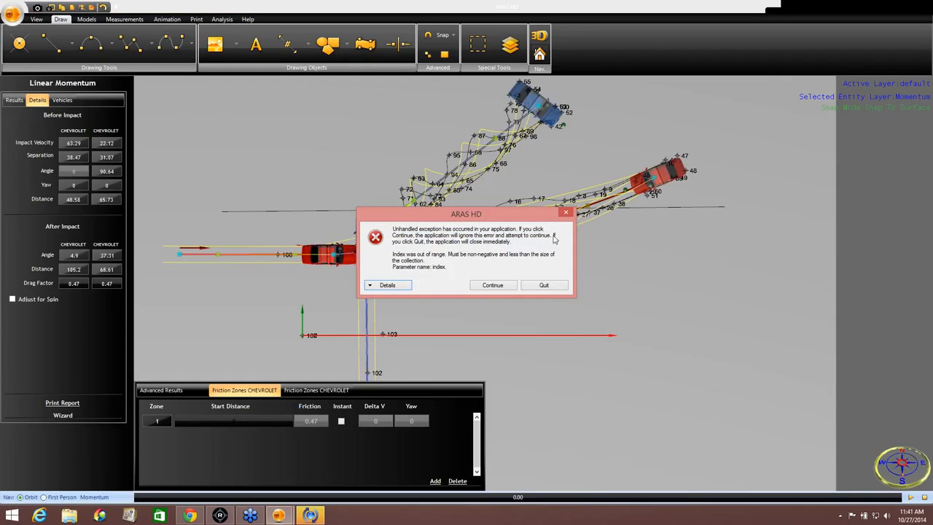
{"action": "left_click", "coordinate": [494, 285]}
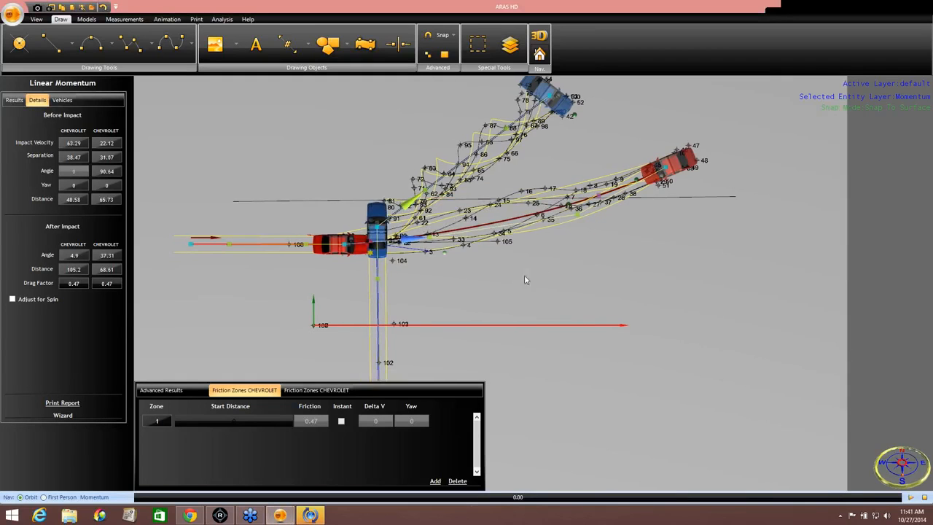
{"action": "left_click", "coordinate": [14, 100]}
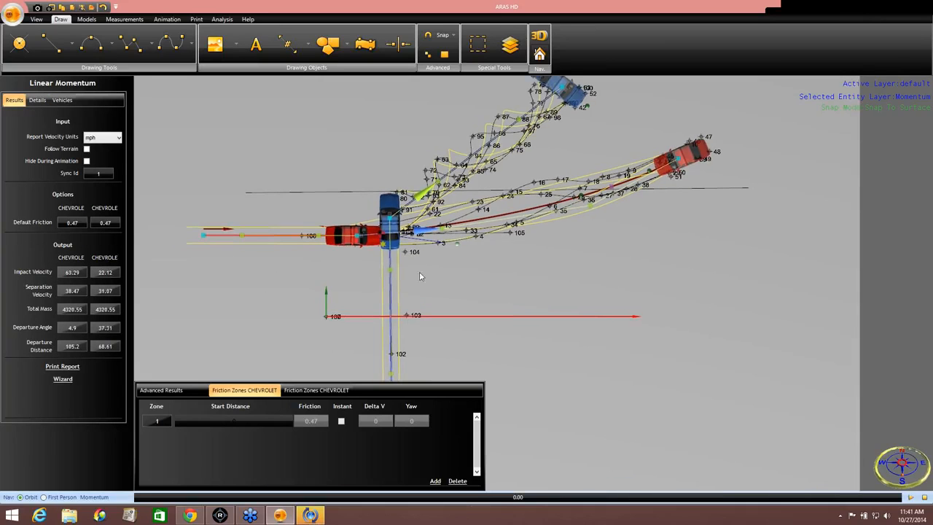
{"action": "left_click_drag", "start_coordinate": [589, 205], "coordinate": [582, 201]}
{"action": "middle_click_drag", "start_coordinate": [556, 278], "coordinate": [547, 290]}
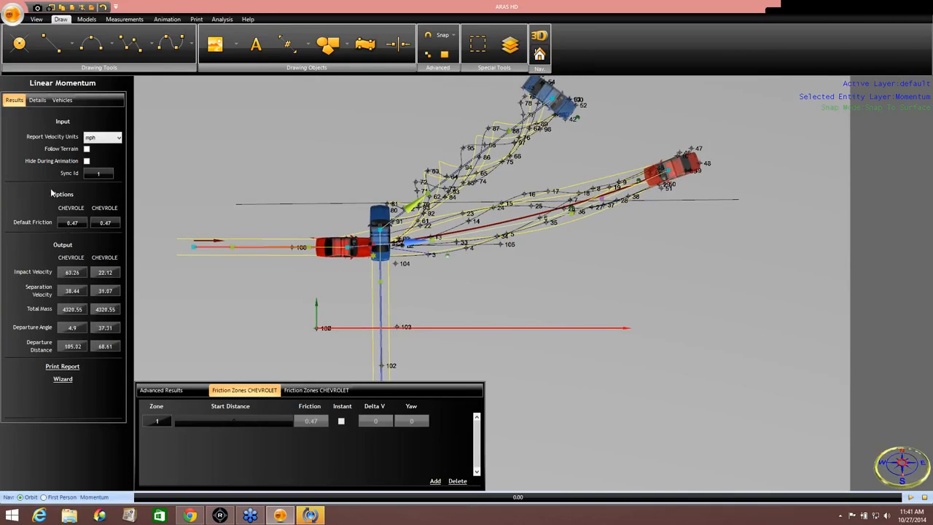
Step: Set the after-impact drag factor of both vehicles to 0.42
{"action": "left_click", "coordinate": [37, 100]}
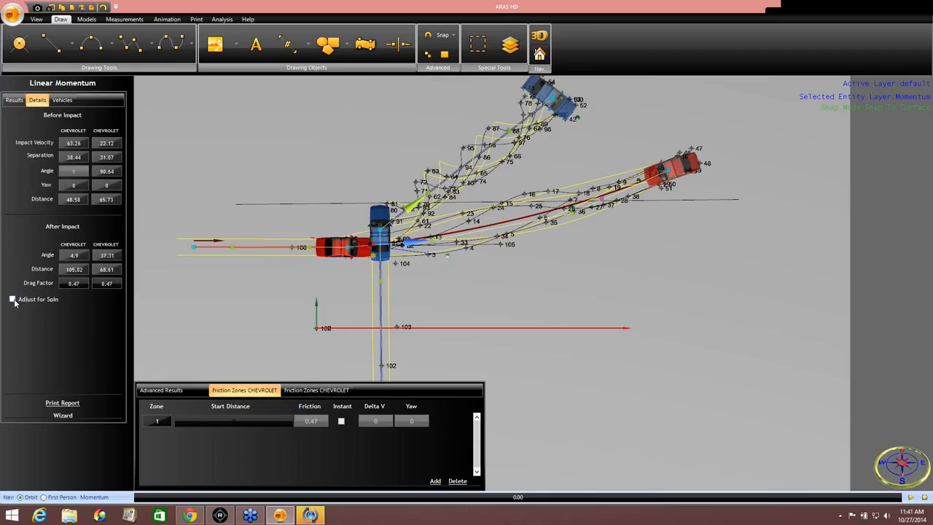
{"action": "left_click", "coordinate": [77, 284]}
{"action": "type", "text": "0.42"}
{"action": "left_click", "coordinate": [114, 284]}
{"action": "type", "text": "0.42"}
{"action": "left_click", "coordinate": [205, 269]}
Step: Enable the spin adjustment and set the after-impact drag factor of both vehicles to 0.7
{"action": "left_click", "coordinate": [13, 299]}
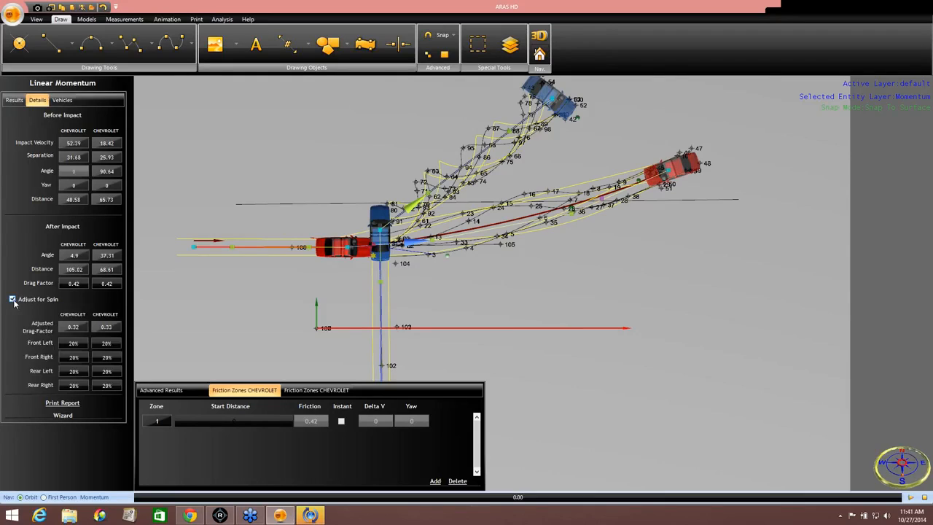
{"action": "left_click", "coordinate": [79, 283]}
{"action": "type", "text": "0.7"}
{"action": "left_click", "coordinate": [106, 283]}
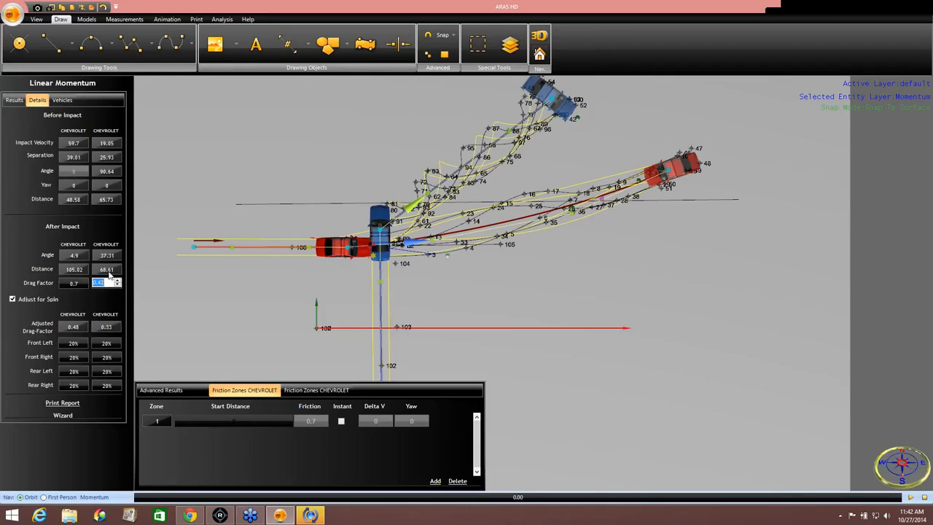
{"action": "type", "text": "0.7"}
{"action": "key", "text": "Return"}
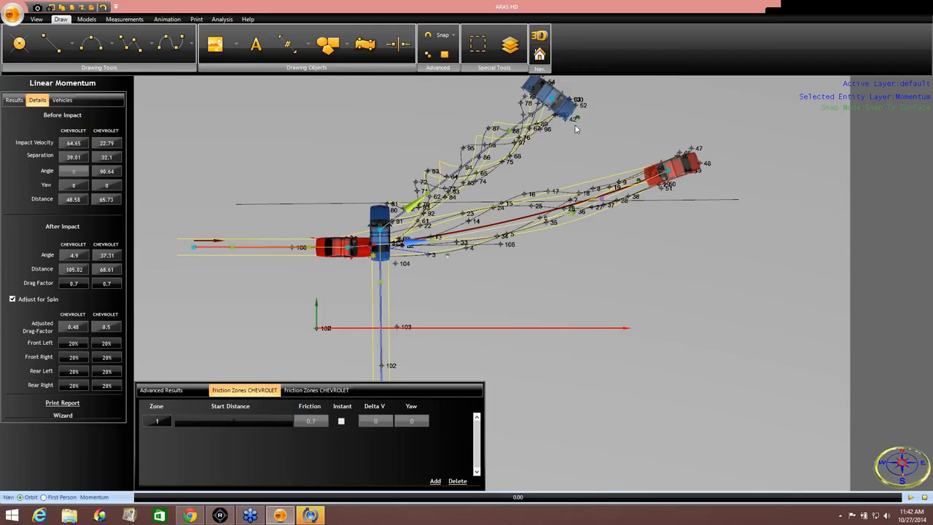
Step: Set the rear left wheel percentage of both vehicles to 0% in the spin adjustment
{"action": "middle_click_drag", "start_coordinate": [555, 150], "coordinate": [531, 190]}
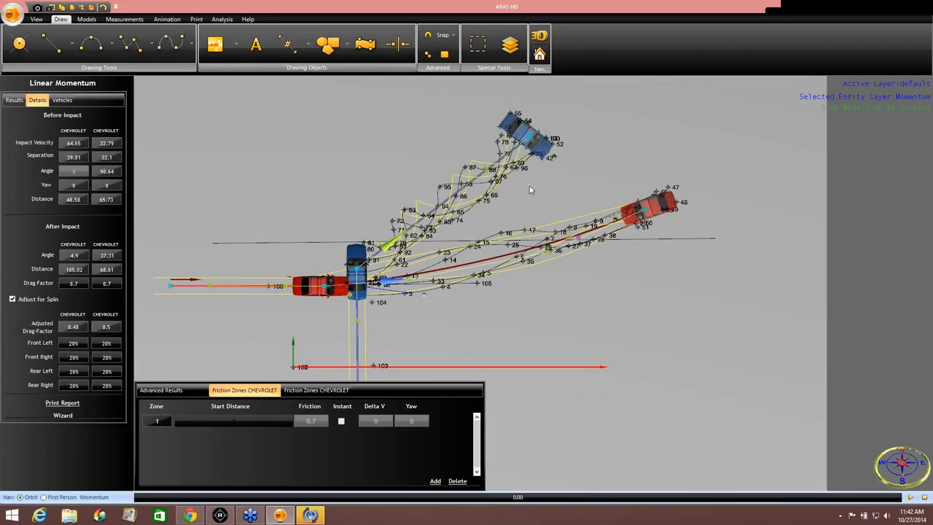
{"action": "left_click", "coordinate": [76, 344]}
{"action": "left_click", "coordinate": [76, 371]}
{"action": "type", "text": "0"}
{"action": "left_click", "coordinate": [107, 372]}
{"action": "type", "text": "0"}
{"action": "key", "text": "Return"}
Step: Set the rear right wheel percentage of both vehicles to 0% in the spin adjustment
{"action": "left_click", "coordinate": [74, 385]}
{"action": "type", "text": "0"}
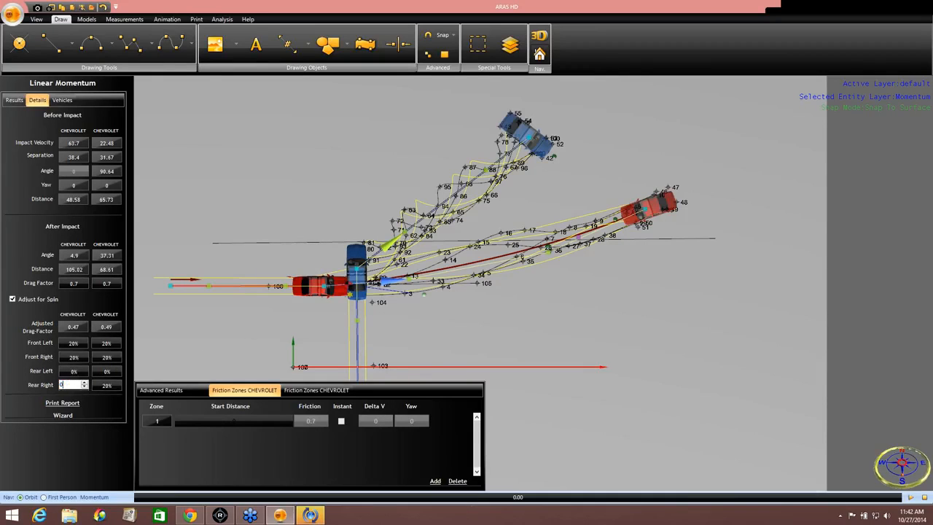
{"action": "left_click", "coordinate": [106, 385]}
{"action": "type", "text": "0"}
{"action": "key", "text": "Return"}
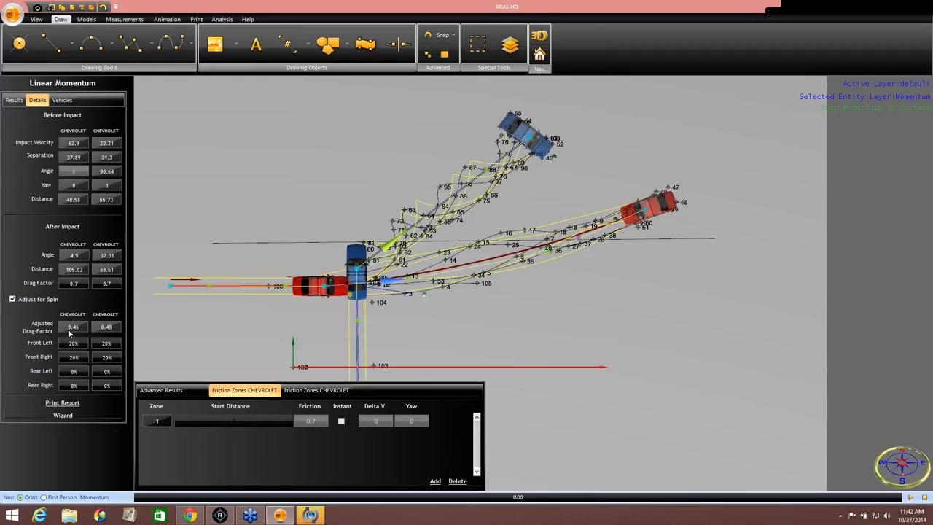
Step: Set the front right wheel percentage of both vehicles to 10% in the spin adjustment
{"action": "left_click", "coordinate": [78, 358]}
{"action": "type", "text": "10"}
{"action": "left_click", "coordinate": [106, 358]}
{"action": "type", "text": "10"}
{"action": "left_click", "coordinate": [254, 328]}
Step: Set the front left and front right wheel percentages of both vehicles to 0%
{"action": "left_click", "coordinate": [80, 345]}
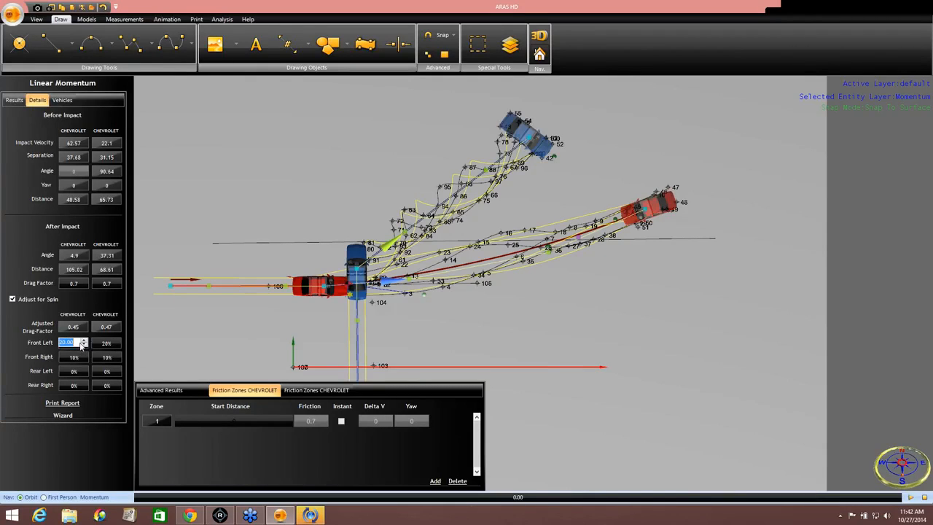
{"action": "type", "text": "0"}
{"action": "key", "text": "Tab"}
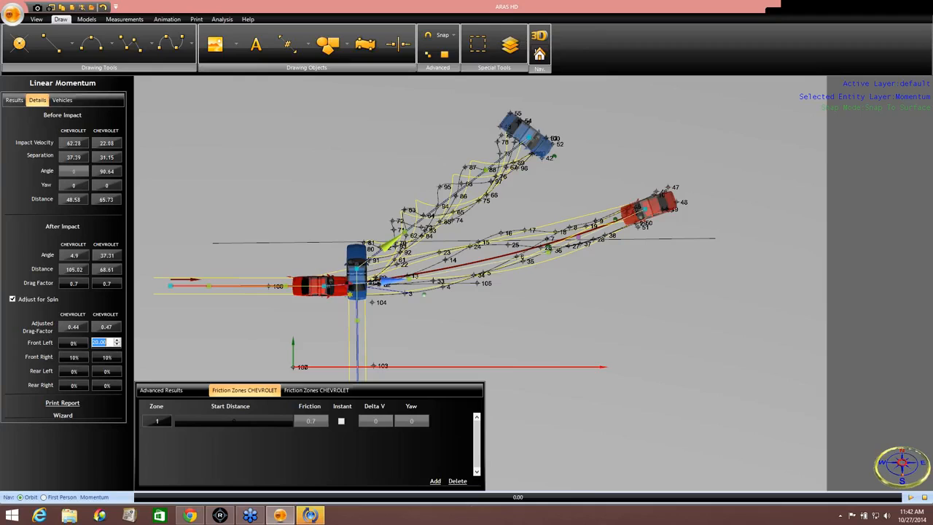
{"action": "type", "text": "0"}
{"action": "key", "text": "Tab"}
{"action": "type", "text": "0"}
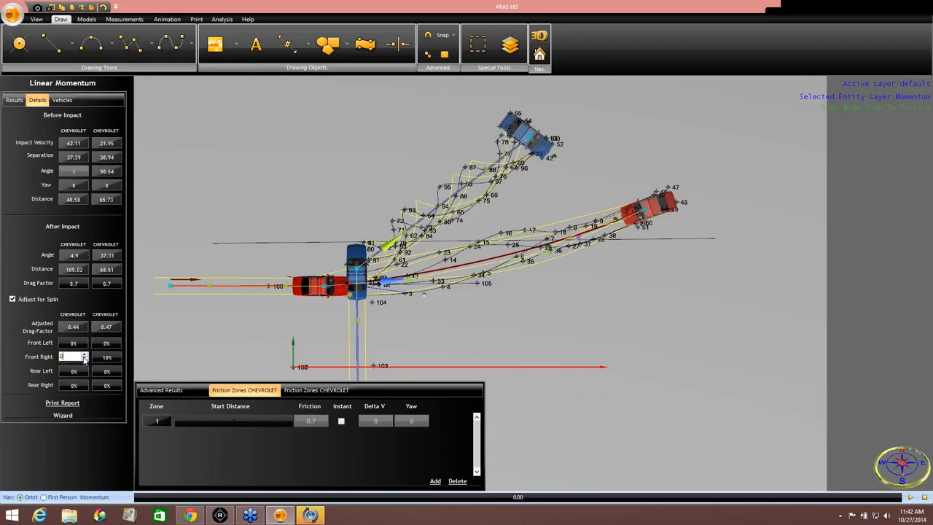
{"action": "key", "text": "Tab"}
{"action": "type", "text": "0"}
{"action": "key", "text": "Return"}
Step: Test how final-rest rotation affects the speeds by turning the blue and red cars and rotating each back to its surveyed heading
{"action": "left_click_drag", "start_coordinate": [552, 157], "coordinate": [564, 124]}
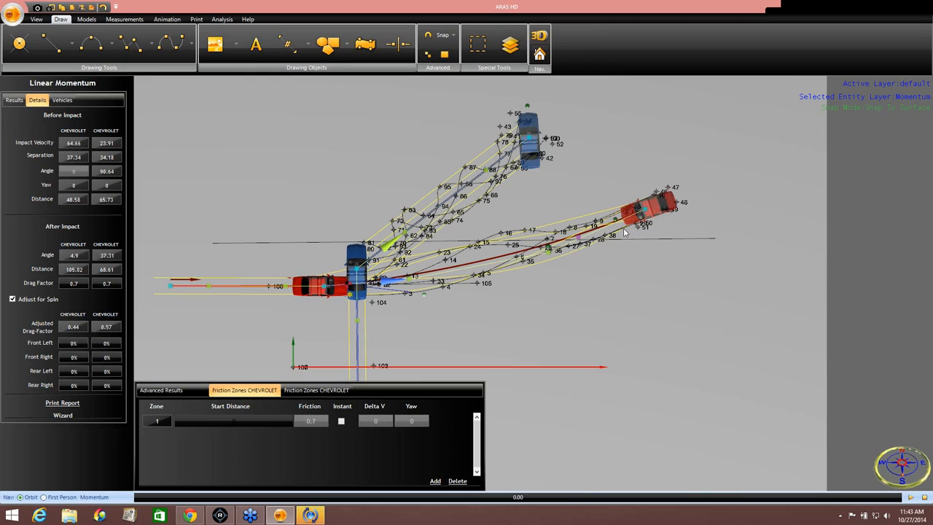
{"action": "left_click_drag", "start_coordinate": [618, 223], "coordinate": [687, 211]}
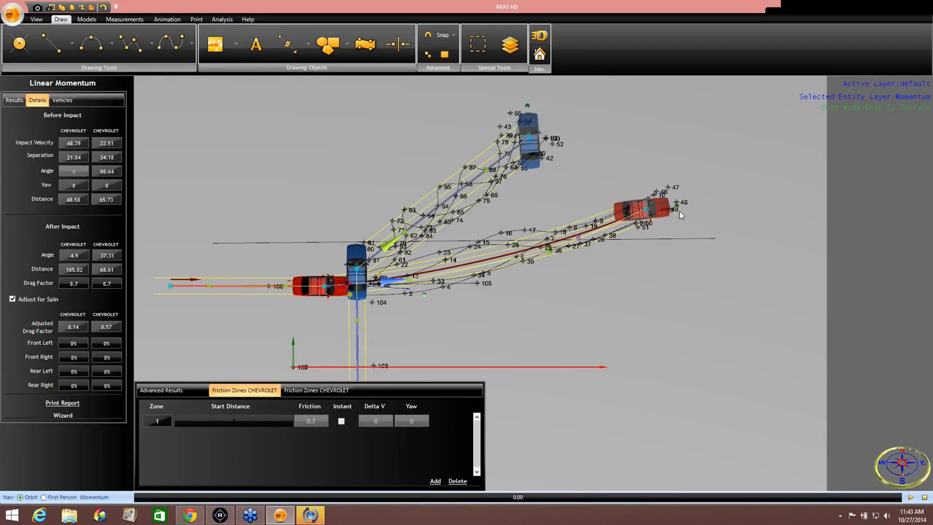
{"action": "left_click_drag", "start_coordinate": [677, 212], "coordinate": [669, 188]}
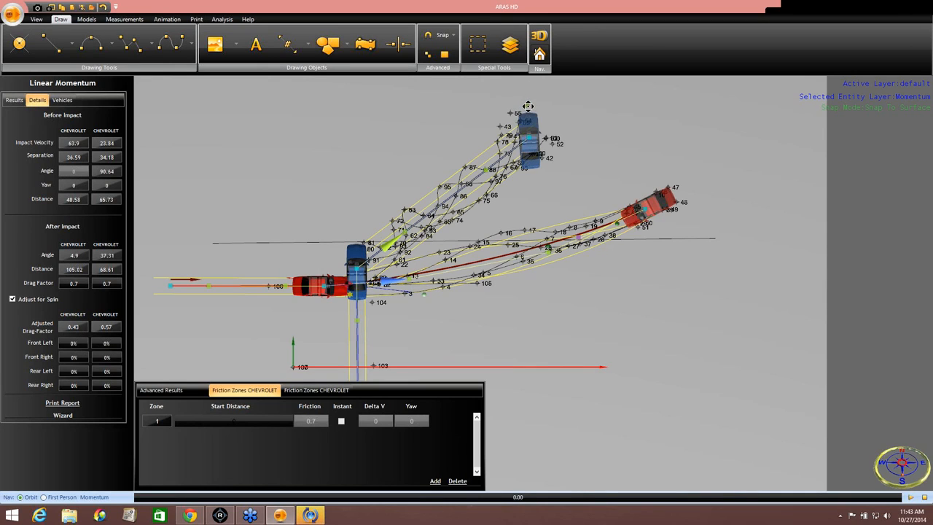
{"action": "left_click_drag", "start_coordinate": [528, 106], "coordinate": [574, 167]}
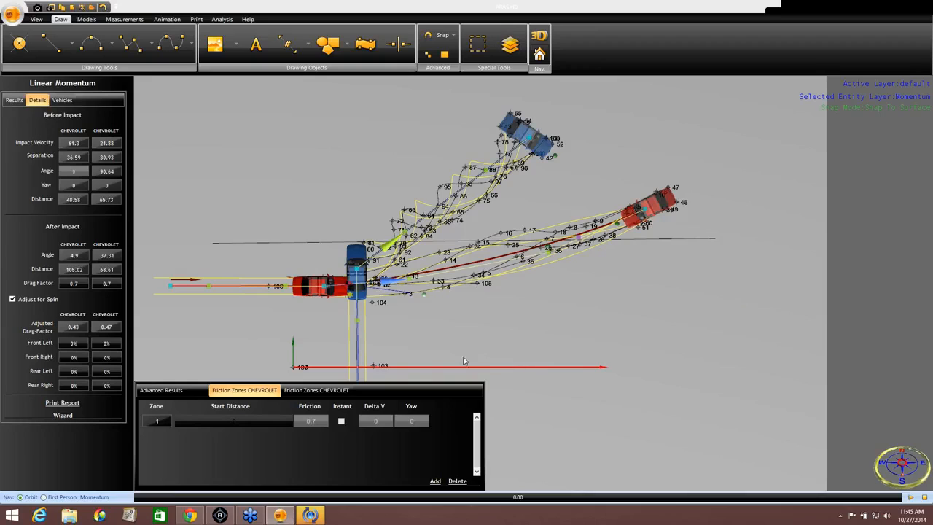
Step: Set the front left and front right wheel percentages of both vehicles to 20%
{"action": "left_click", "coordinate": [73, 342]}
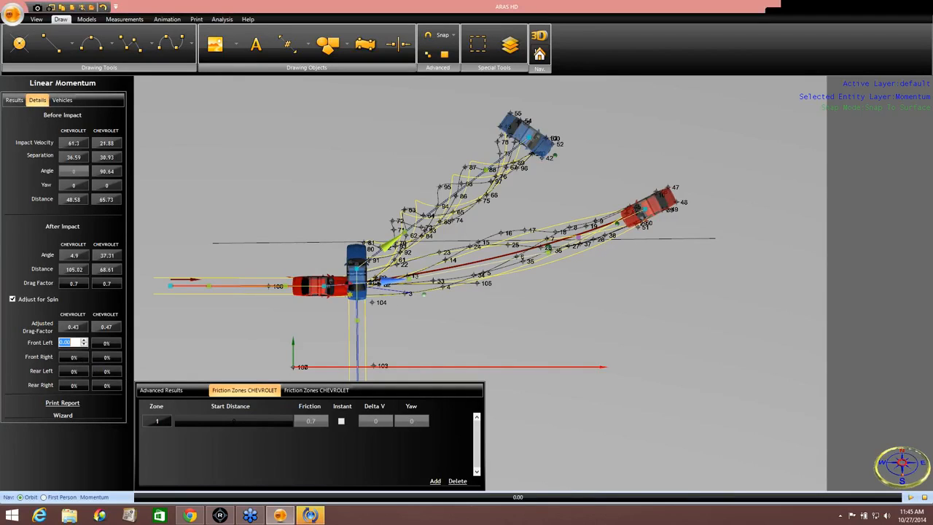
{"action": "type", "text": "20"}
{"action": "left_click", "coordinate": [103, 342]}
{"action": "type", "text": "20"}
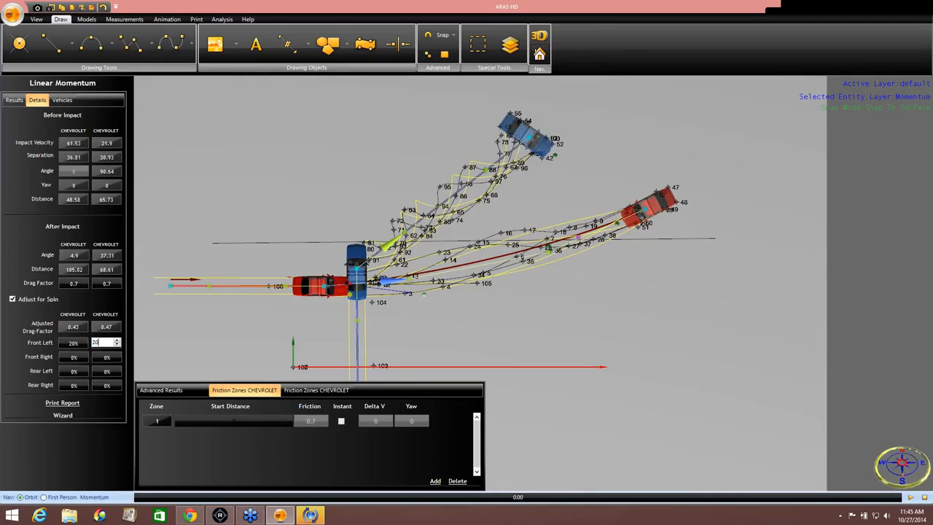
{"action": "left_click", "coordinate": [86, 357]}
{"action": "type", "text": "20"}
{"action": "left_click", "coordinate": [102, 356]}
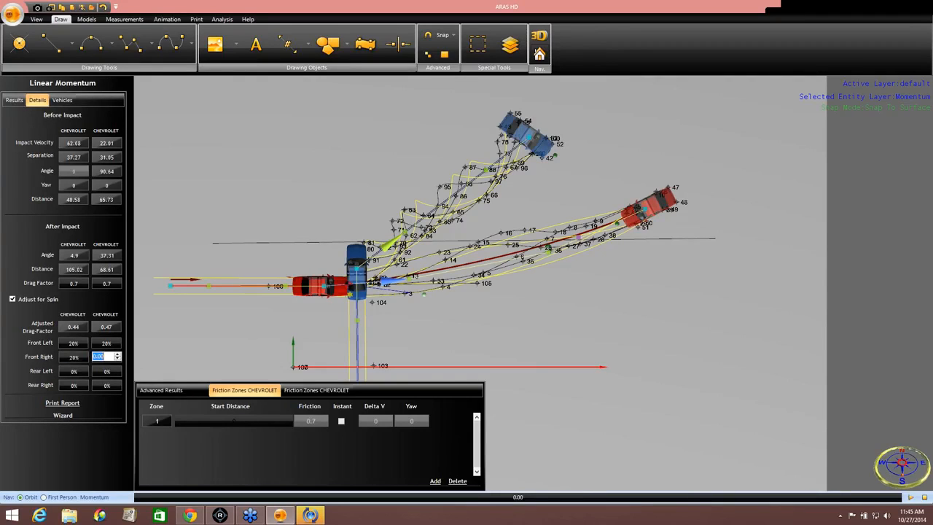
{"action": "type", "text": "20"}
Step: Set the rear left and rear right wheel percentages of both vehicles to 20%
{"action": "left_click", "coordinate": [78, 371]}
{"action": "type", "text": "20"}
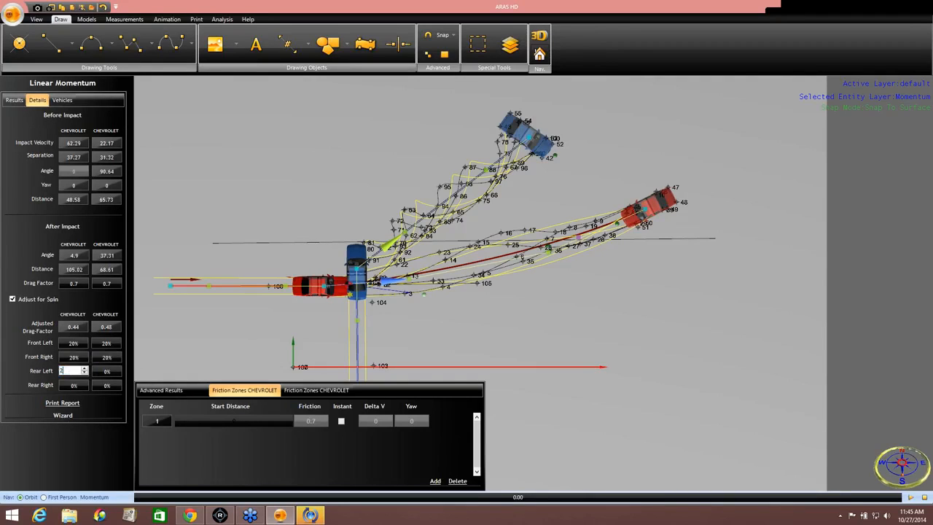
{"action": "left_click", "coordinate": [106, 370]}
{"action": "type", "text": "20"}
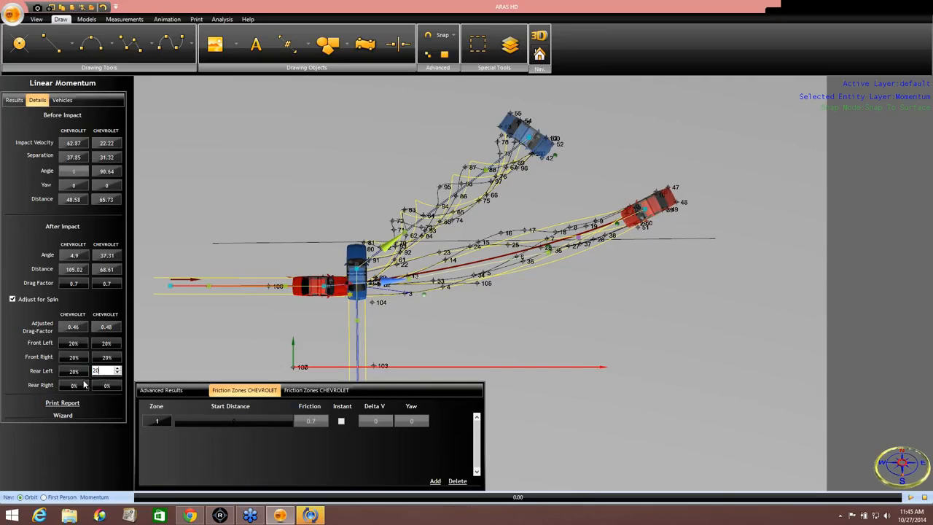
{"action": "left_click", "coordinate": [78, 384]}
{"action": "type", "text": "20"}
{"action": "left_click", "coordinate": [107, 384]}
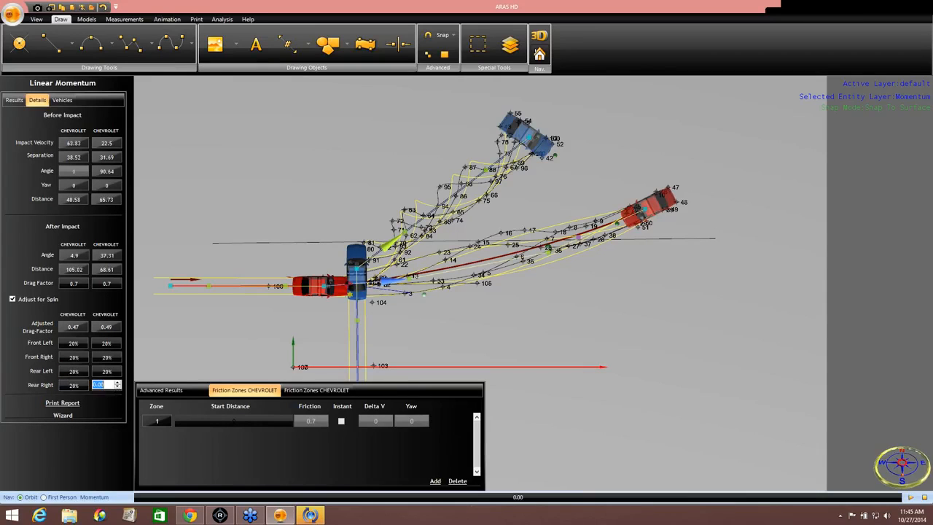
{"action": "type", "text": "20"}
{"action": "key", "text": "Return"}
{"action": "mouse_move", "coordinate": [529, 312]}
{"action": "middle_mouse_down"}
{"action": "mouse_move", "coordinate": [524, 281]}
{"action": "mouse_move", "coordinate": [602, 292]}
{"action": "middle_mouse_up"}
{"action": "scroll", "coordinate": [594, 295], "scroll_direction": "down", "scroll_amount": 1}
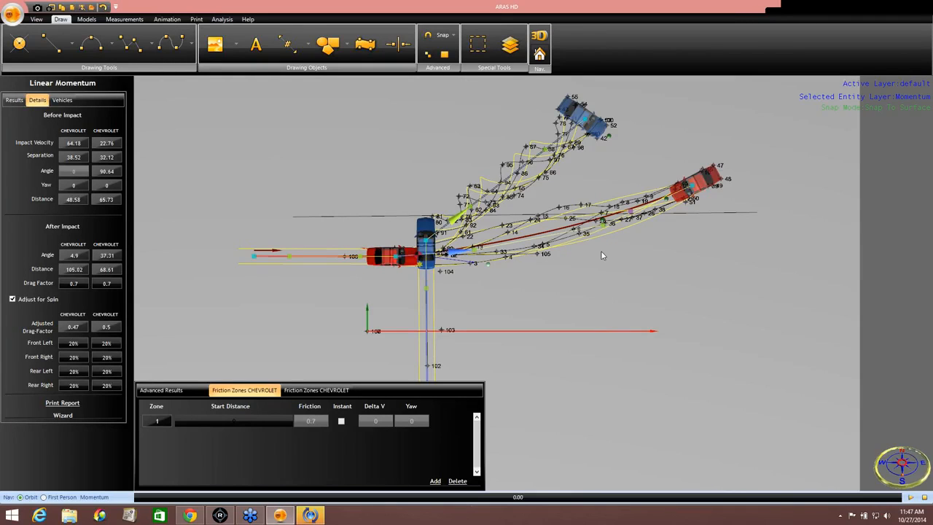
{"action": "left_click", "coordinate": [924, 316]}
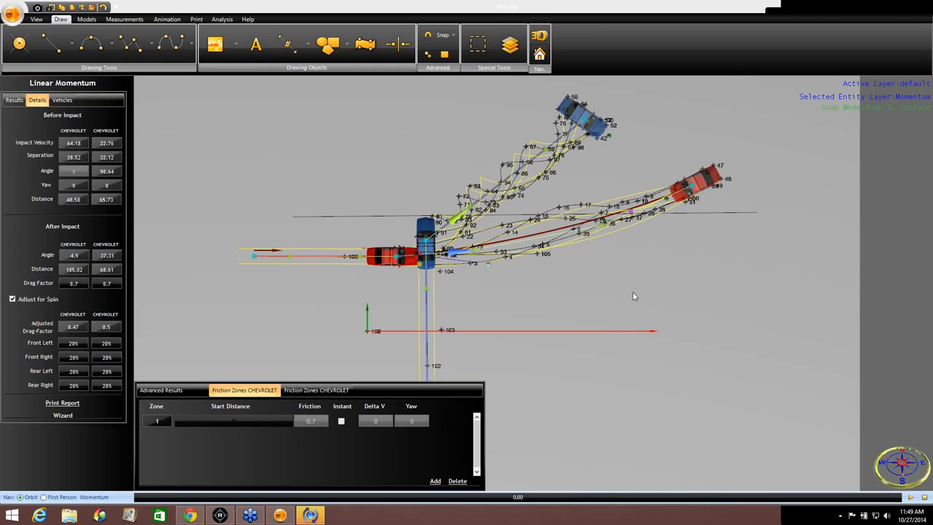
Step: Test near-inline approach angles by swinging the blue car's approach path to about 167° and 158°, and return it to about 91°
{"action": "left_click_drag", "start_coordinate": [633, 293], "coordinate": [639, 202]}
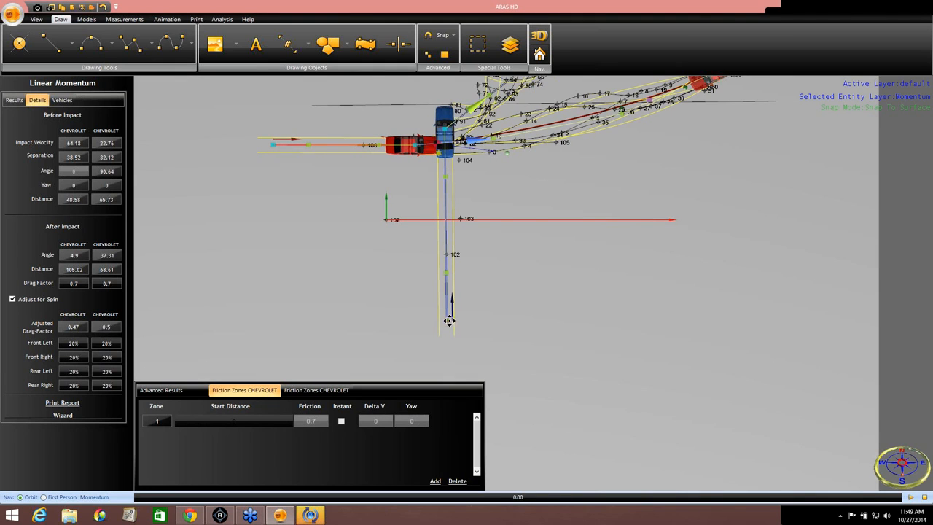
{"action": "left_click_drag", "start_coordinate": [446, 319], "coordinate": [649, 177]}
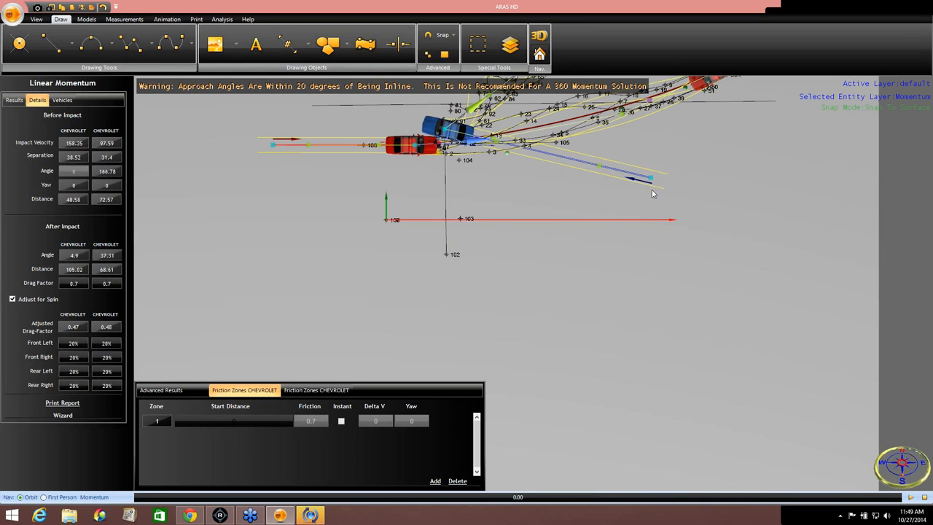
{"action": "left_click_drag", "start_coordinate": [650, 177], "coordinate": [639, 209]}
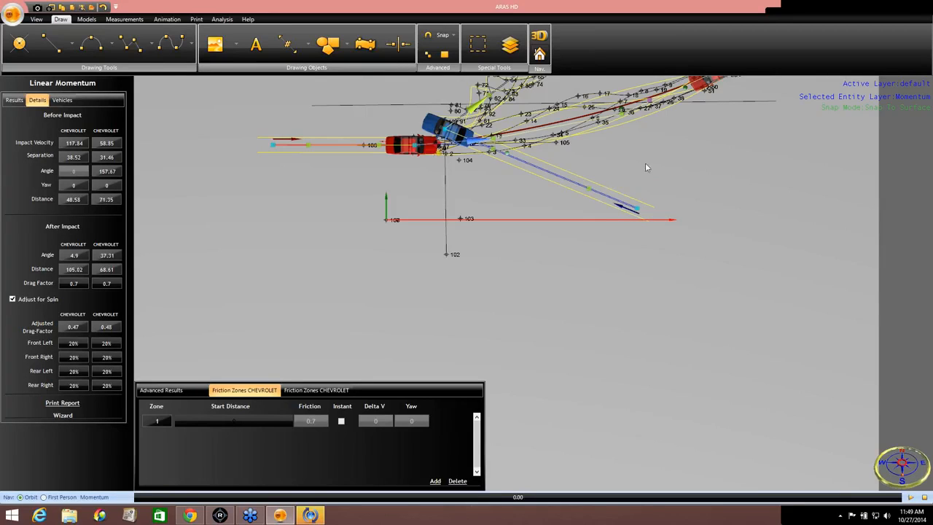
{"action": "left_click_drag", "start_coordinate": [636, 208], "coordinate": [448, 343]}
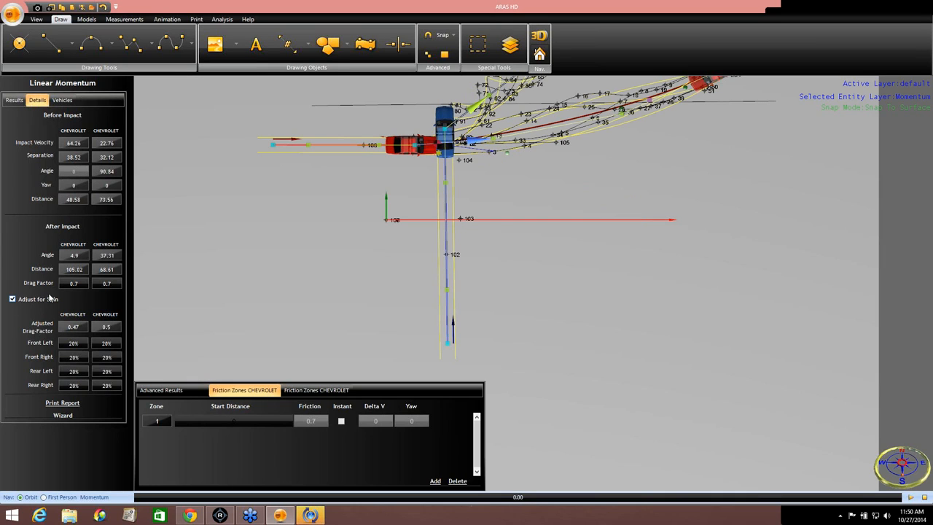
Step: Set the front left and front right wheel percentages of both vehicles to 100%
{"action": "left_click", "coordinate": [73, 343]}
{"action": "type", "text": "100"}
{"action": "left_click", "coordinate": [106, 342]}
{"action": "type", "text": "100"}
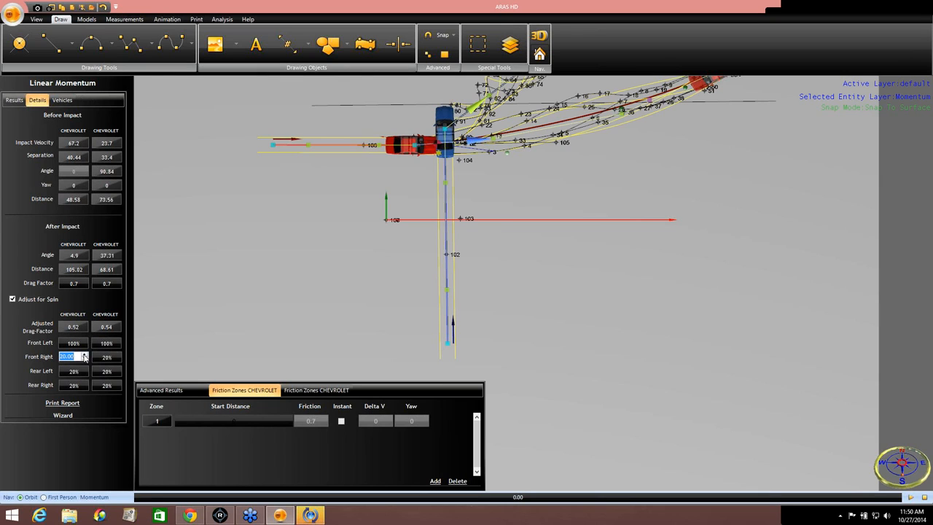
{"action": "type", "text": "100"}
{"action": "left_click", "coordinate": [96, 357]}
{"action": "type", "text": "100"}
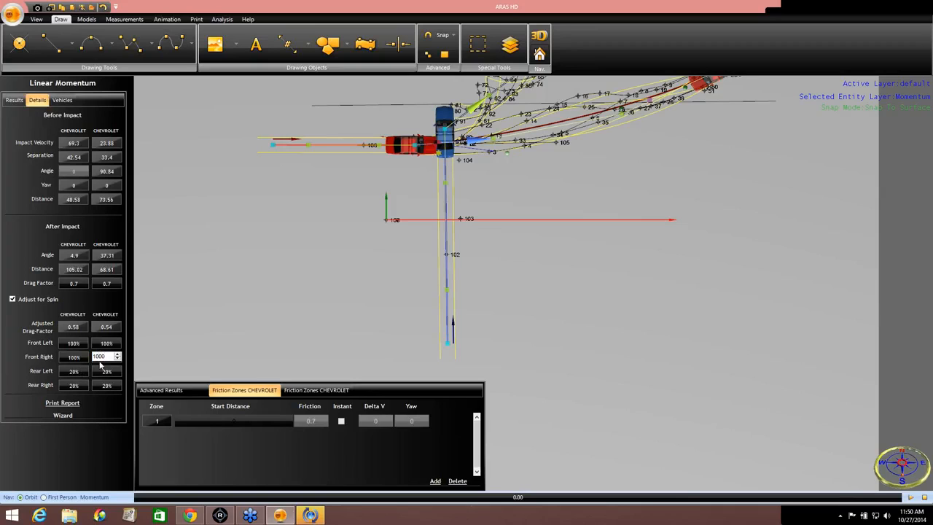
Step: Set the rear left and rear right wheel percentages of both vehicles to 100% and turn off the spin adjustment
{"action": "left_click", "coordinate": [73, 371]}
{"action": "type", "text": "10"}
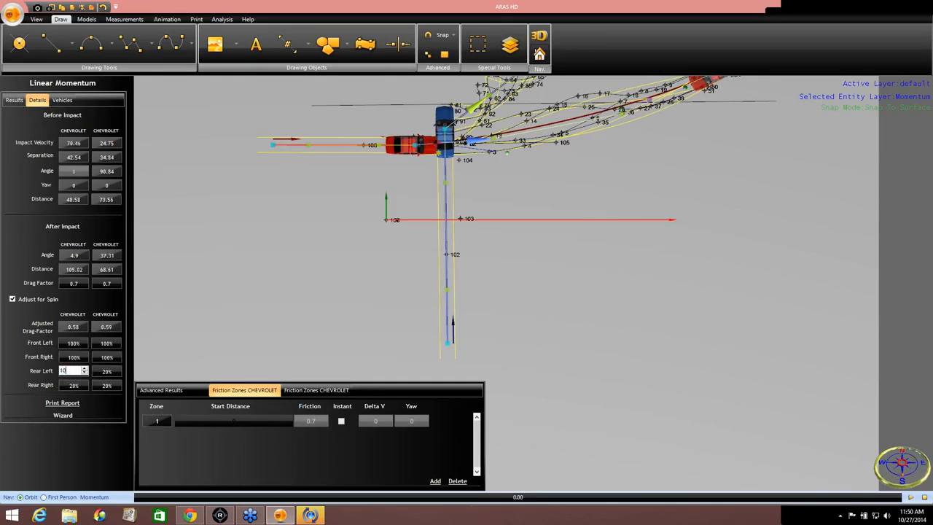
{"action": "type", "text": "0"}
{"action": "left_click", "coordinate": [96, 374]}
{"action": "type", "text": "100"}
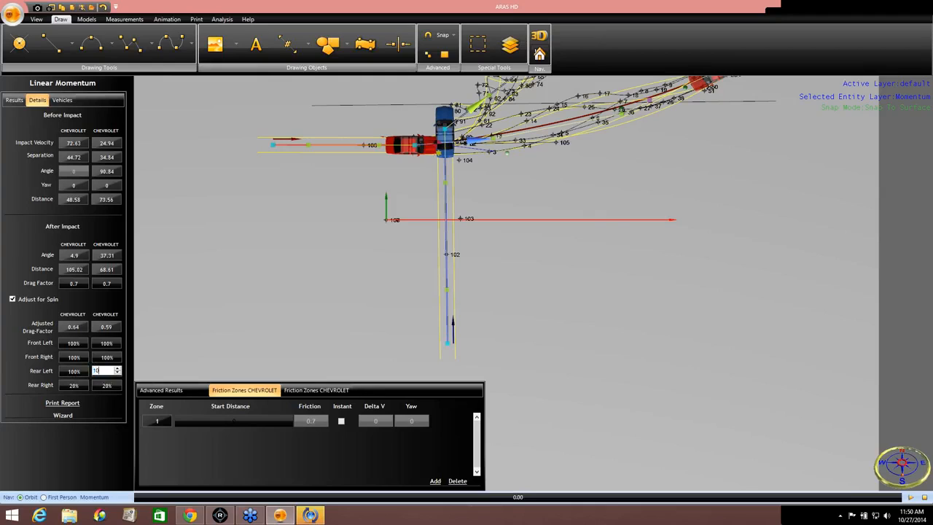
{"action": "left_click", "coordinate": [83, 385]}
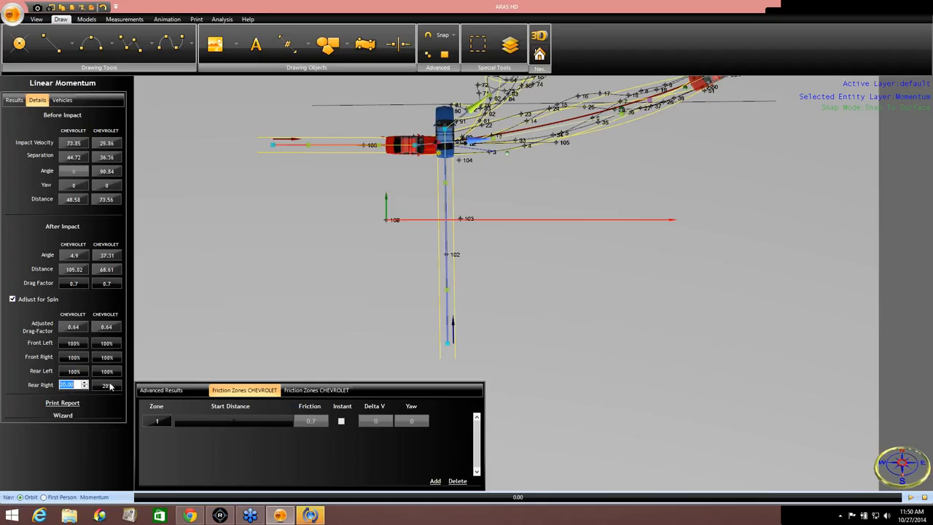
{"action": "type", "text": "100"}
{"action": "left_click", "coordinate": [110, 386]}
{"action": "left_click", "coordinate": [115, 386]}
{"action": "type", "text": "100"}
{"action": "left_click", "coordinate": [287, 333]}
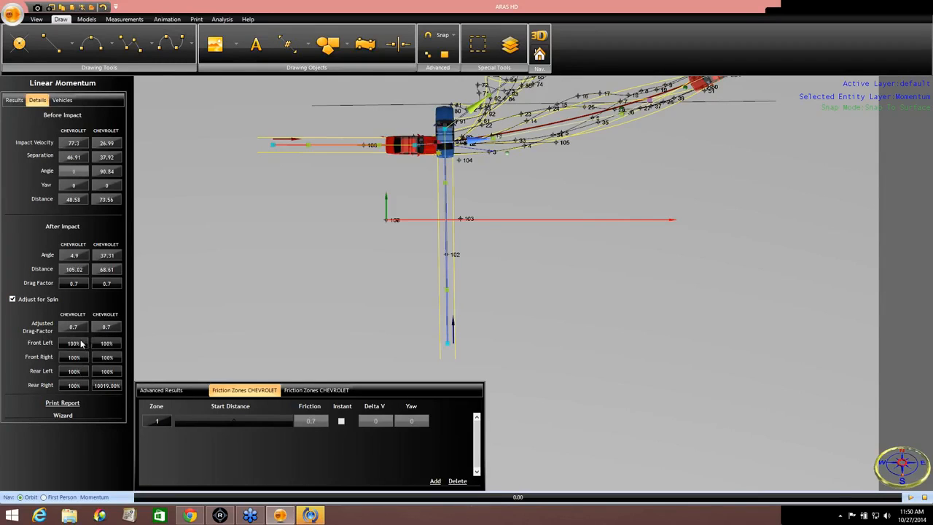
{"action": "left_click", "coordinate": [12, 299]}
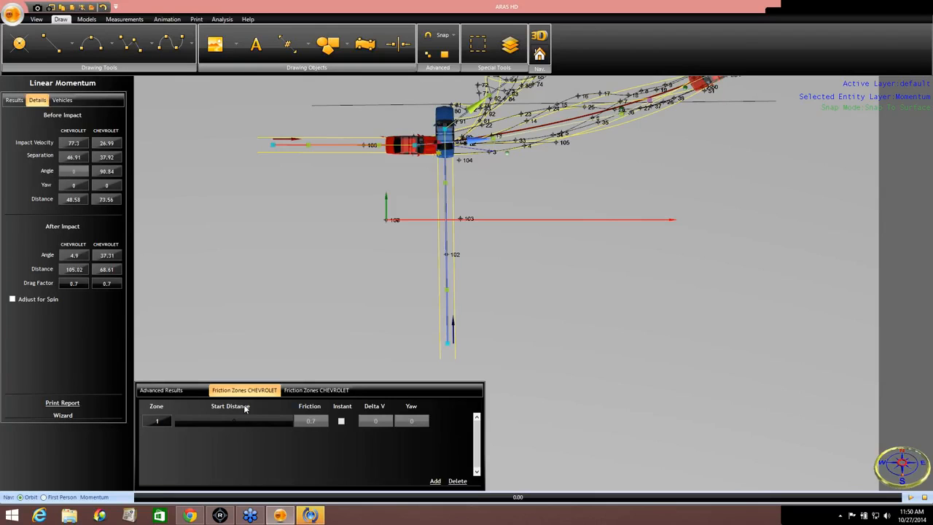
Step: Insert a collinear momentum analysis and move it clear of the crash diagram, below the red car's approach path
{"action": "left_click", "coordinate": [222, 19]}
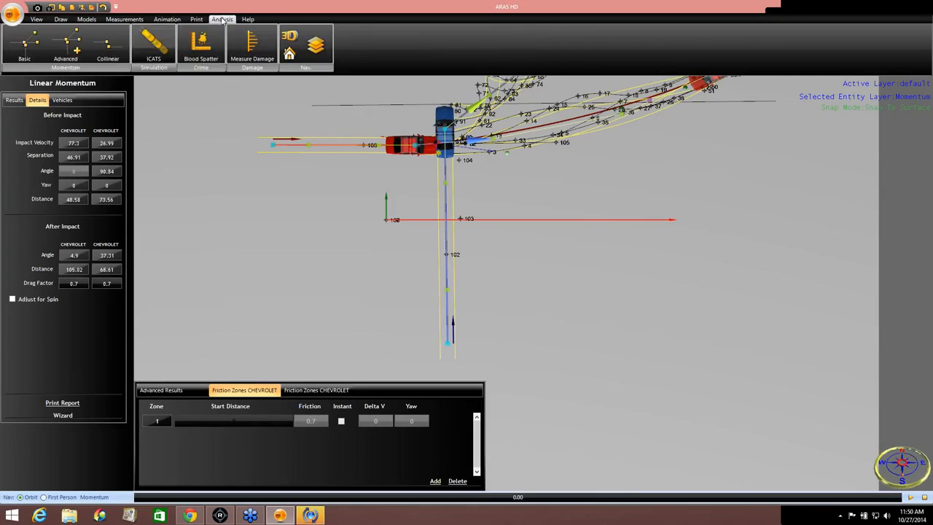
{"action": "left_click", "coordinate": [107, 46]}
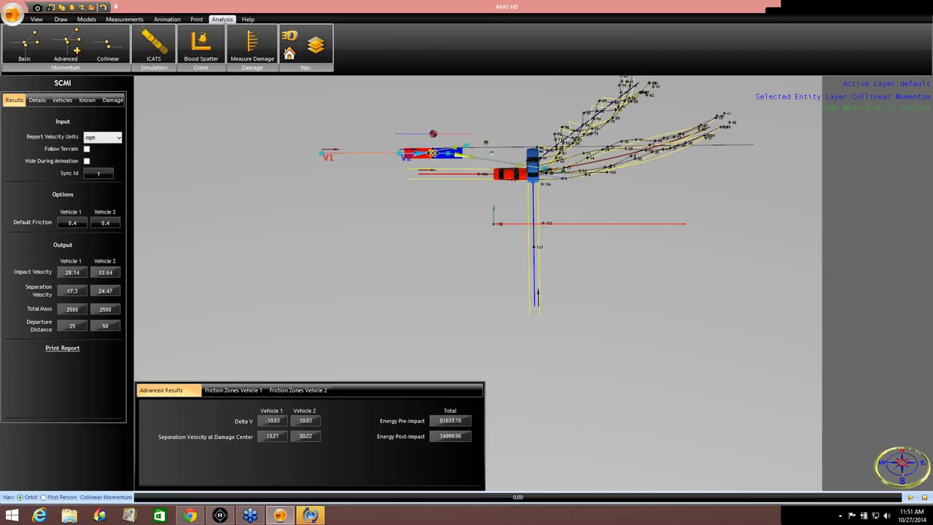
{"action": "left_click_drag", "start_coordinate": [432, 153], "coordinate": [339, 293]}
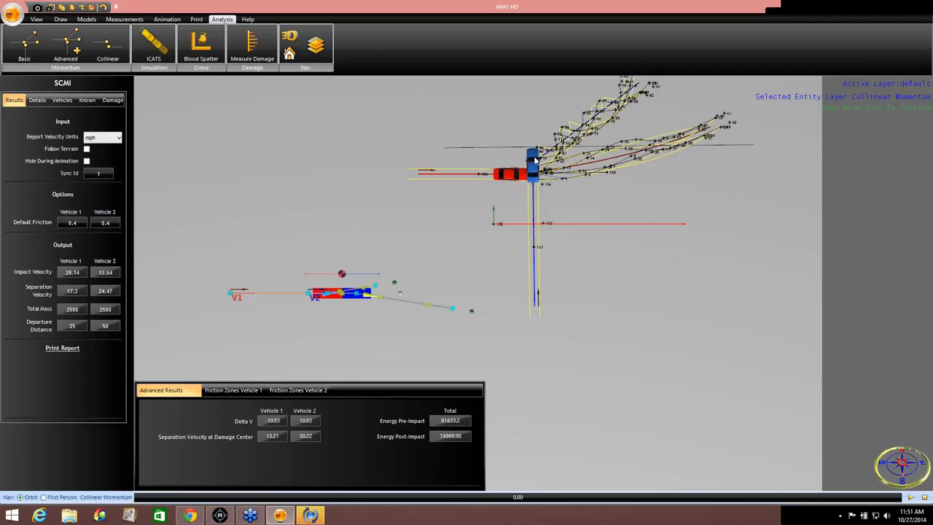
{"action": "left_click", "coordinate": [447, 284]}
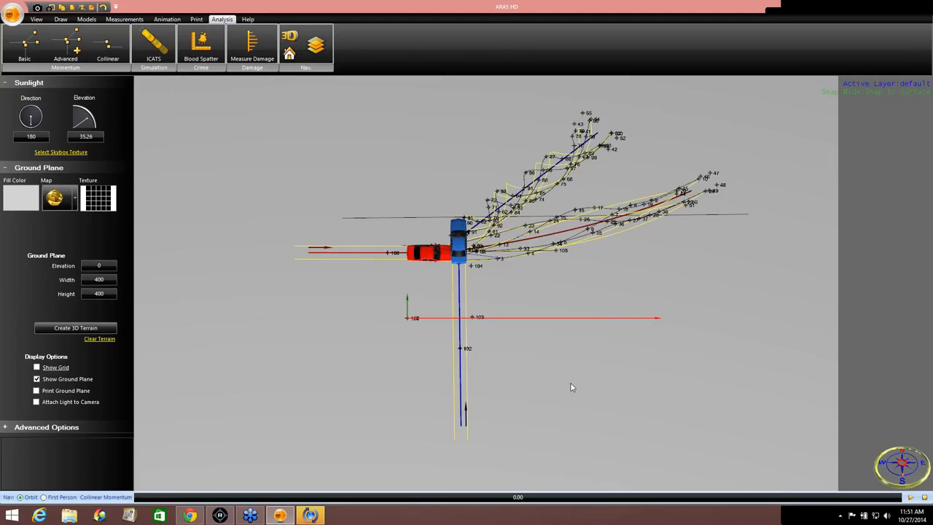
{"action": "left_click", "coordinate": [925, 312]}
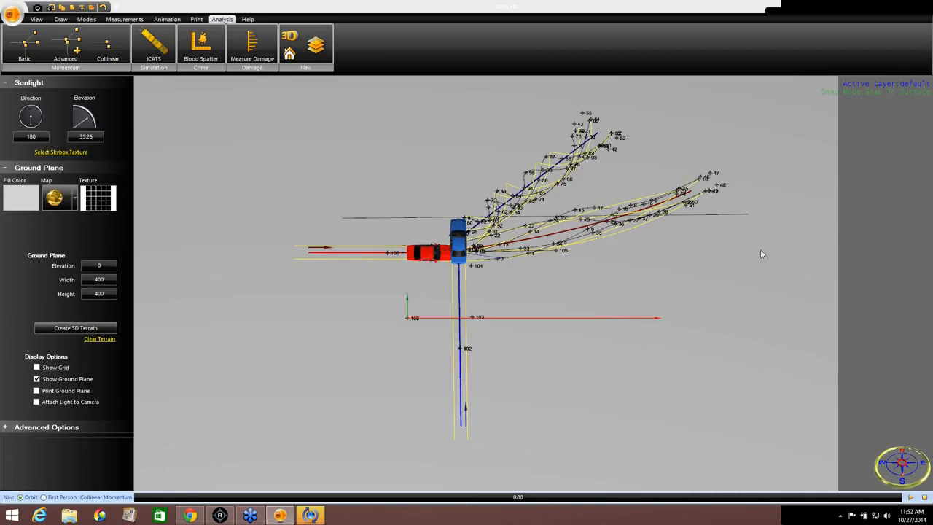
{"action": "middle_click_drag", "start_coordinate": [739, 255], "coordinate": [701, 241]}
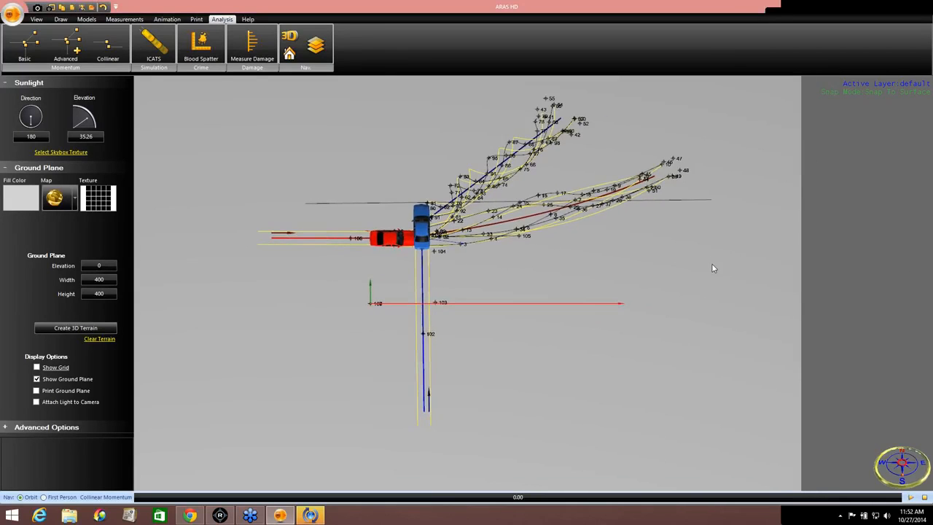